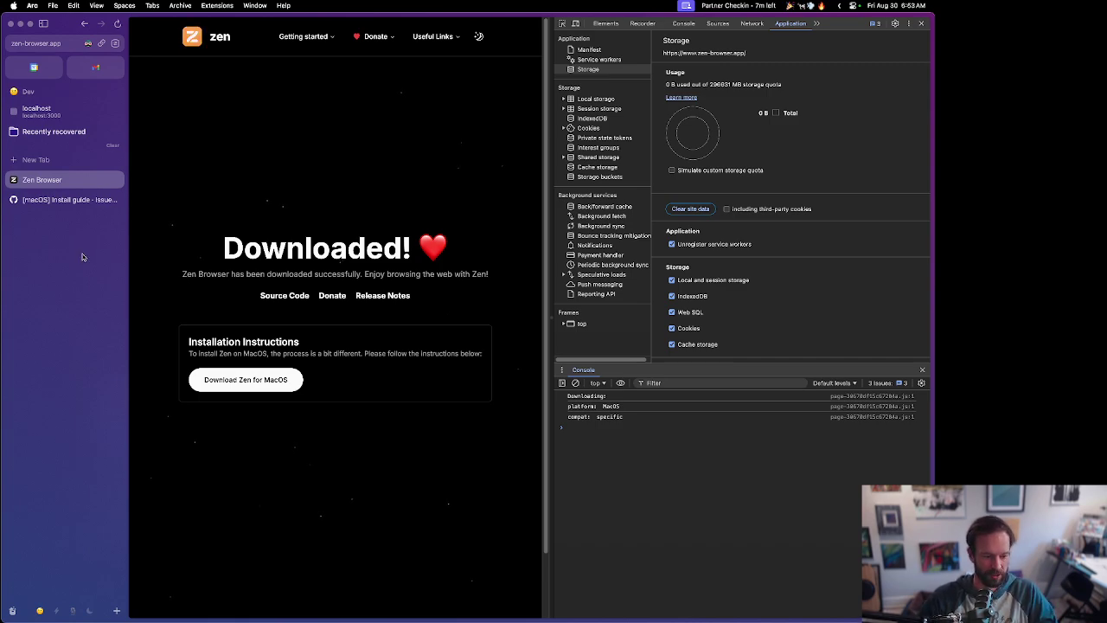
# Step: Visit the Research, Lollygag and Dark spaces in turn, then alternate between Research and Dev, ending in Dev
pyautogui.hotkey('ctrl', '2')
pyautogui.hotkey('ctrl', '3')
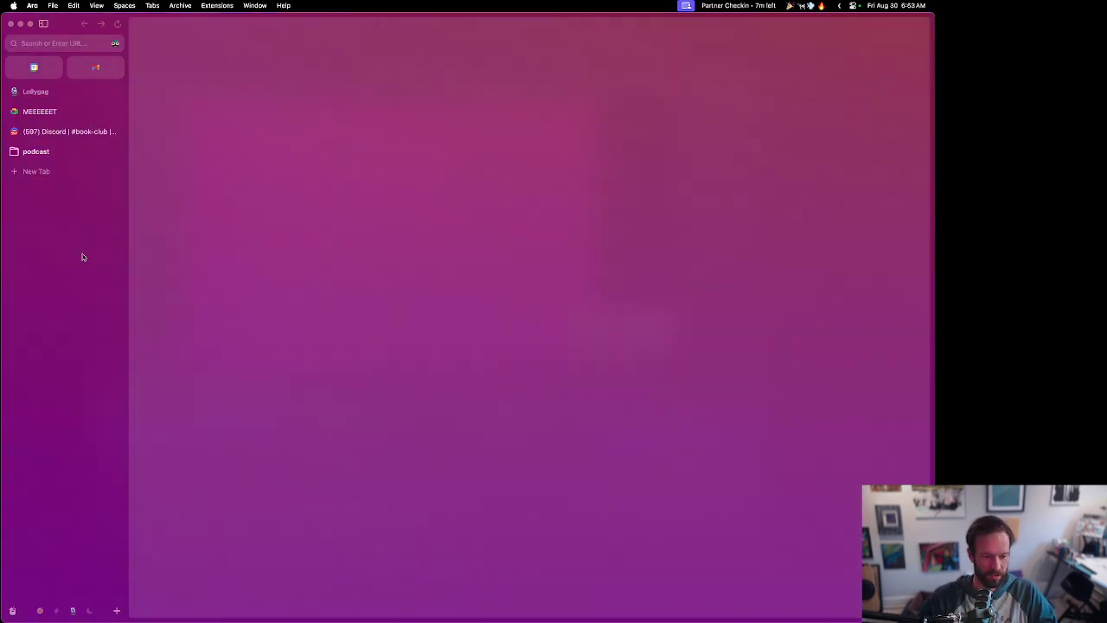
pyautogui.hotkey('ctrl', '4')
pyautogui.hotkey('ctrl', '1')
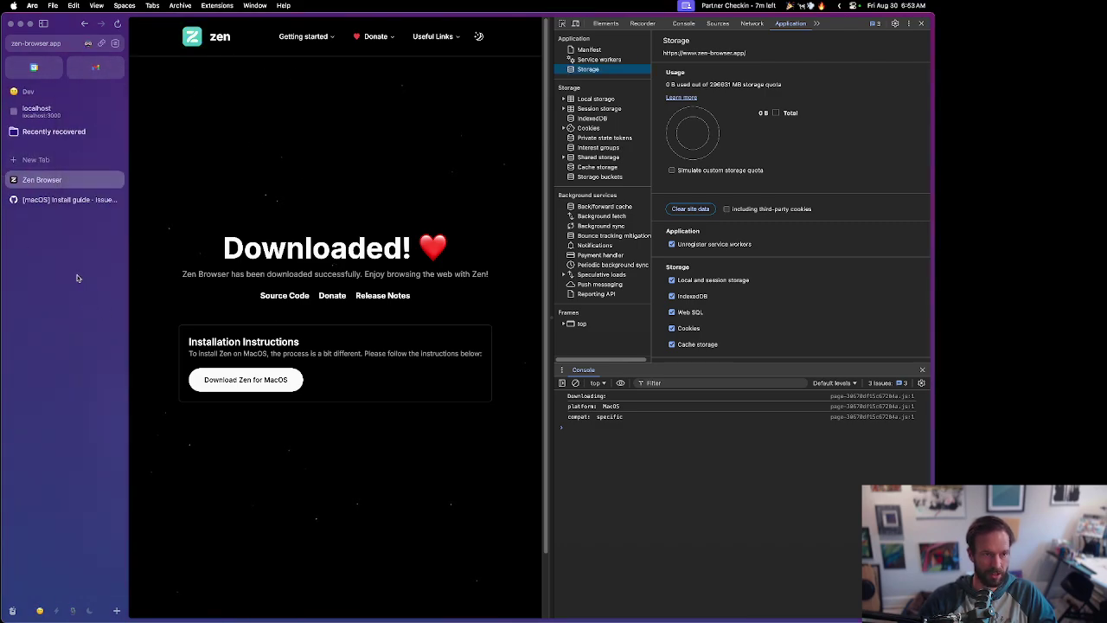
pyautogui.hotkey('ctrl', '2')
pyautogui.hotkey('ctrl', '1')
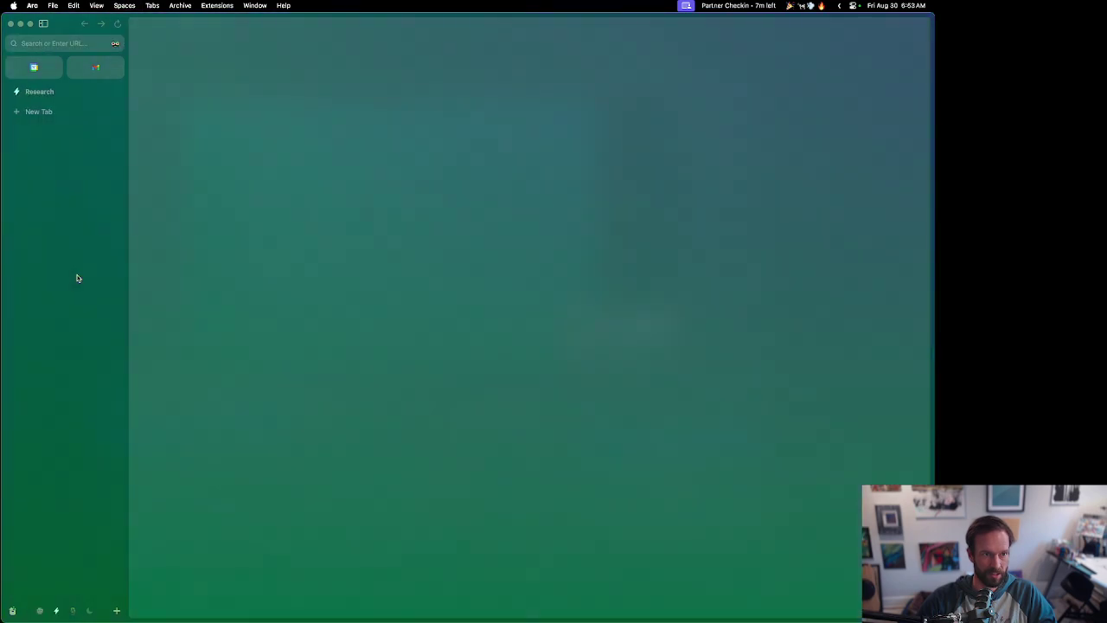
pyautogui.hotkey('ctrl', '2')
pyautogui.hotkey('ctrl', '1')
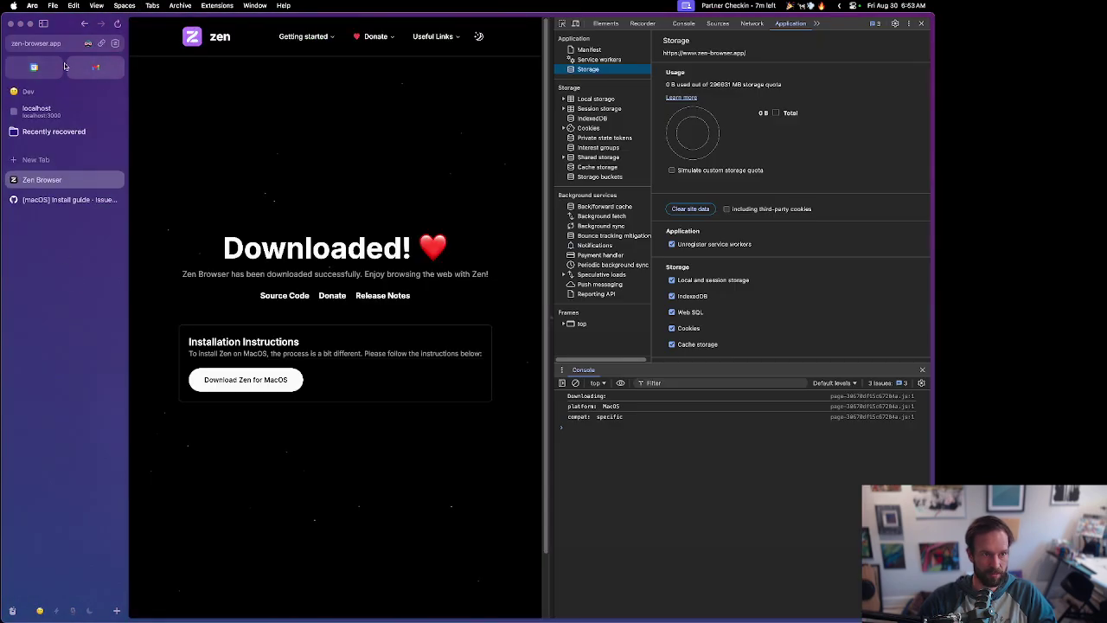
pyautogui.moveTo(107, 75)
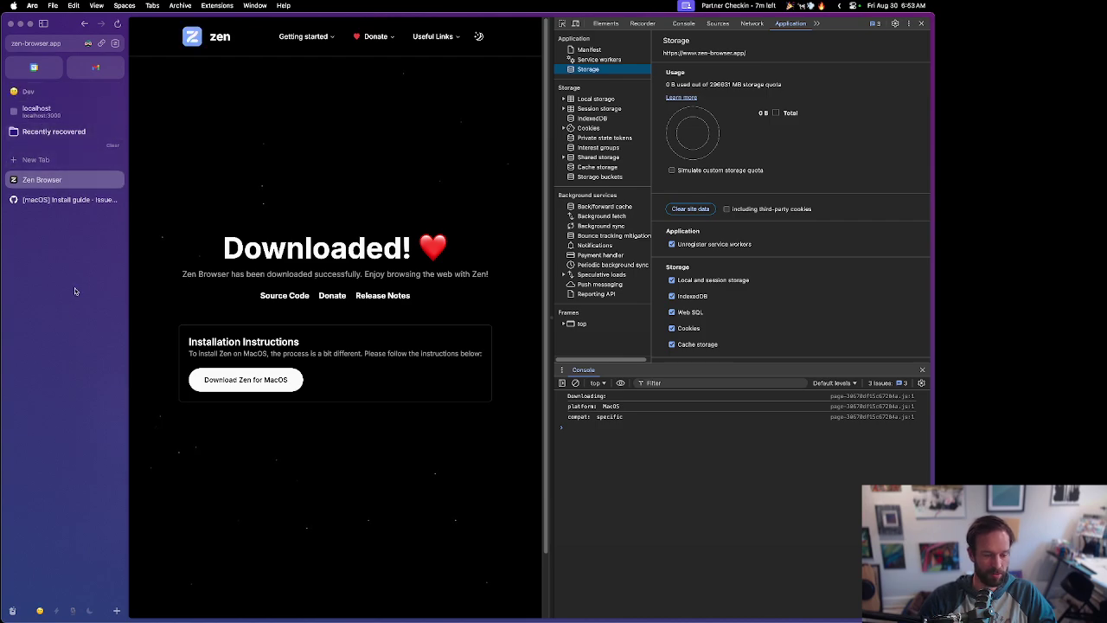
# Step: Move back and forth between the neighbouring Dev and Research spaces, step through Lollygag to Dark, and return to Dev
pyautogui.hscroll(3, 74, 291)
pyautogui.hscroll(-3, 74, 292)
pyautogui.hscroll(-3, 75, 291)
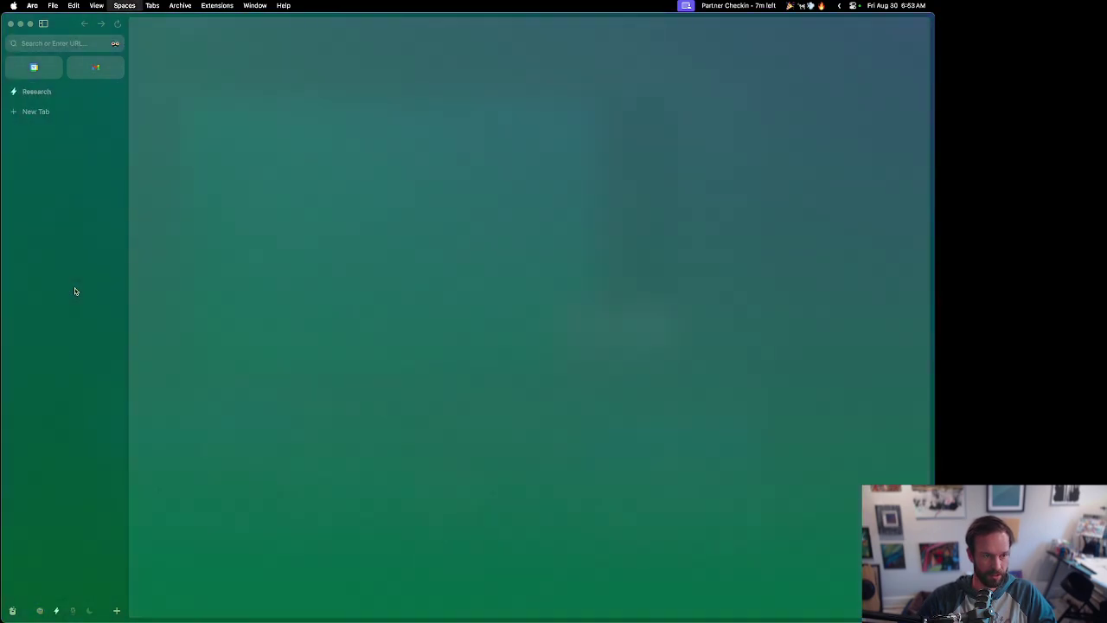
pyautogui.hscroll(3, 75, 291)
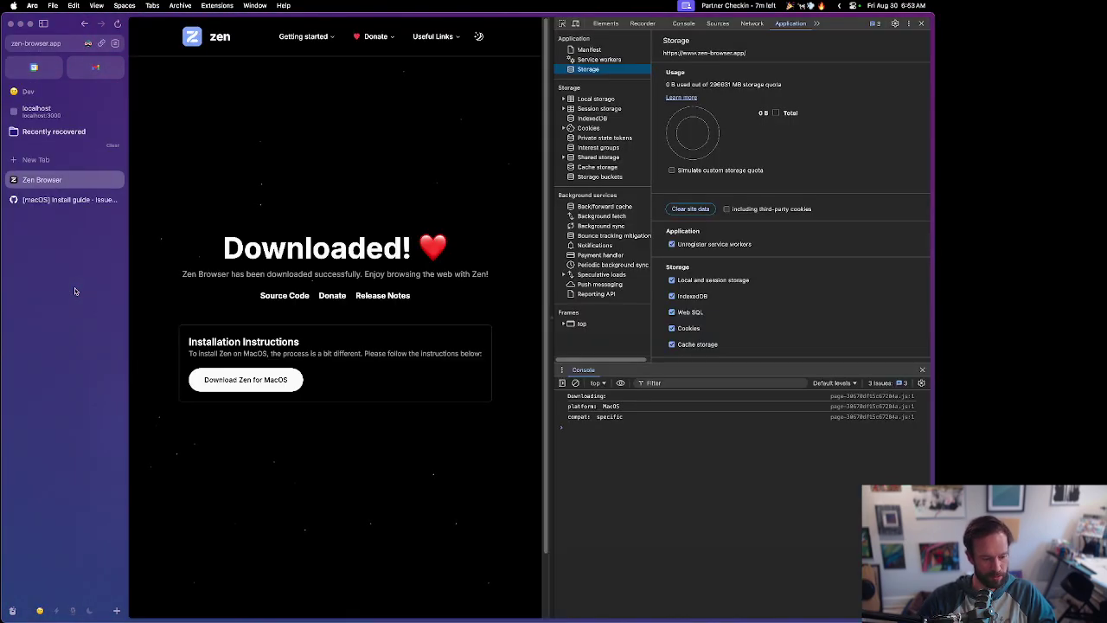
pyautogui.hscroll(-3, 74, 292)
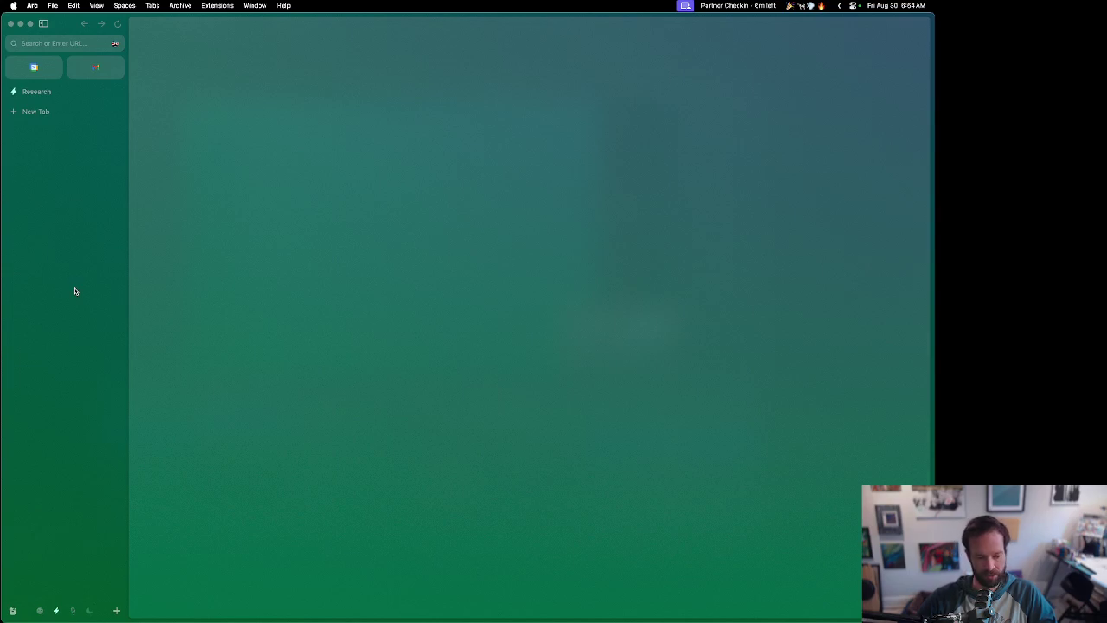
pyautogui.hscroll(3, 74, 291)
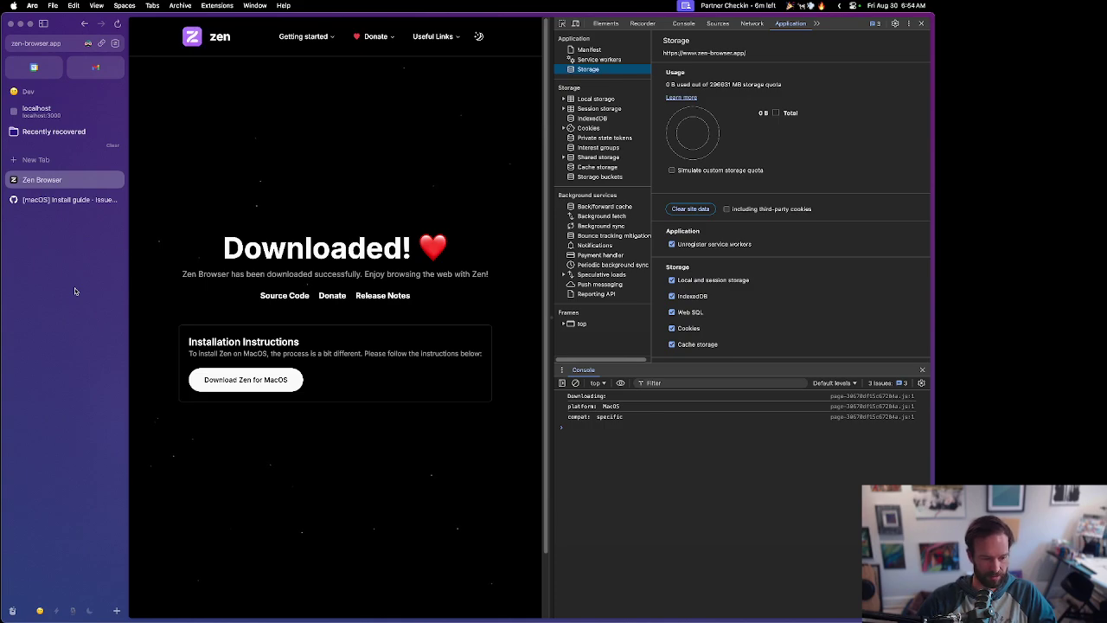
pyautogui.hscroll(6, 75, 291)
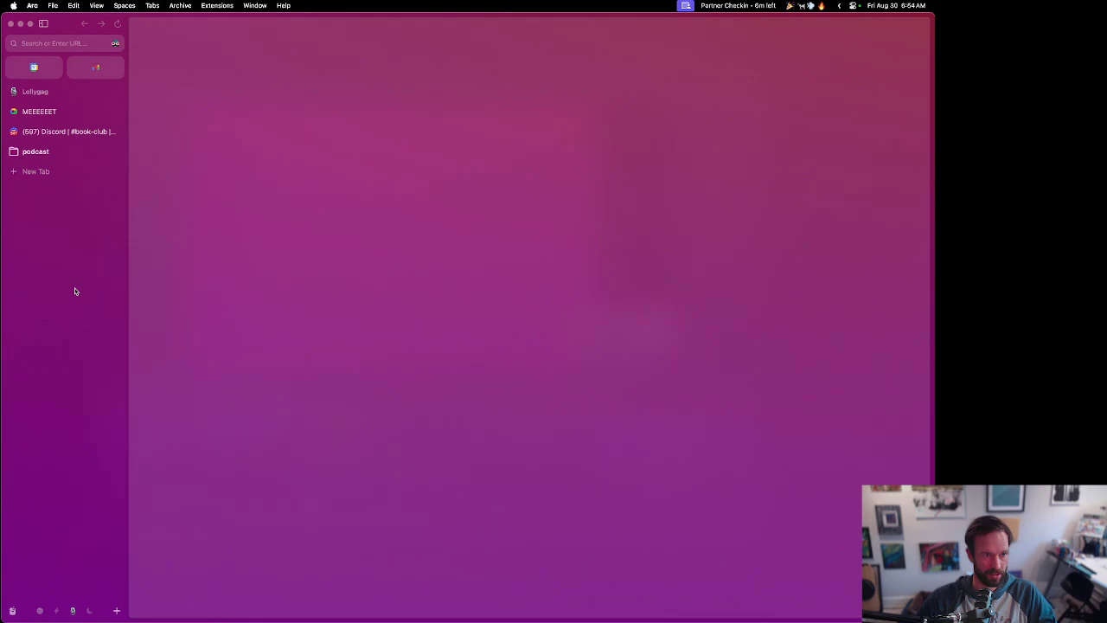
pyautogui.hscroll(3, 75, 292)
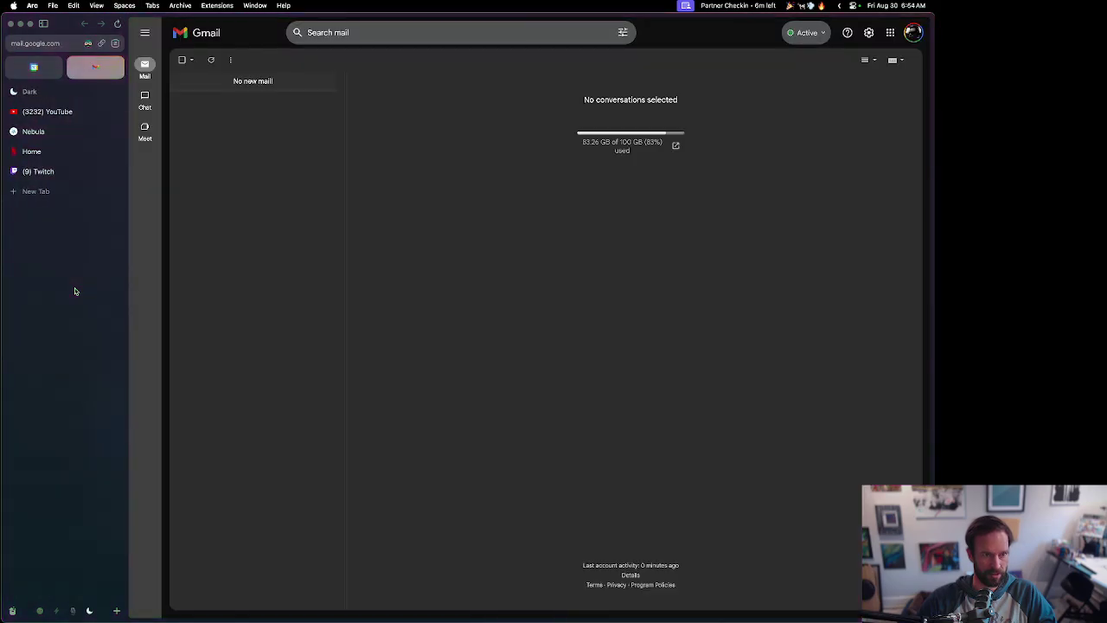
pyautogui.hscroll(-6, 74, 291)
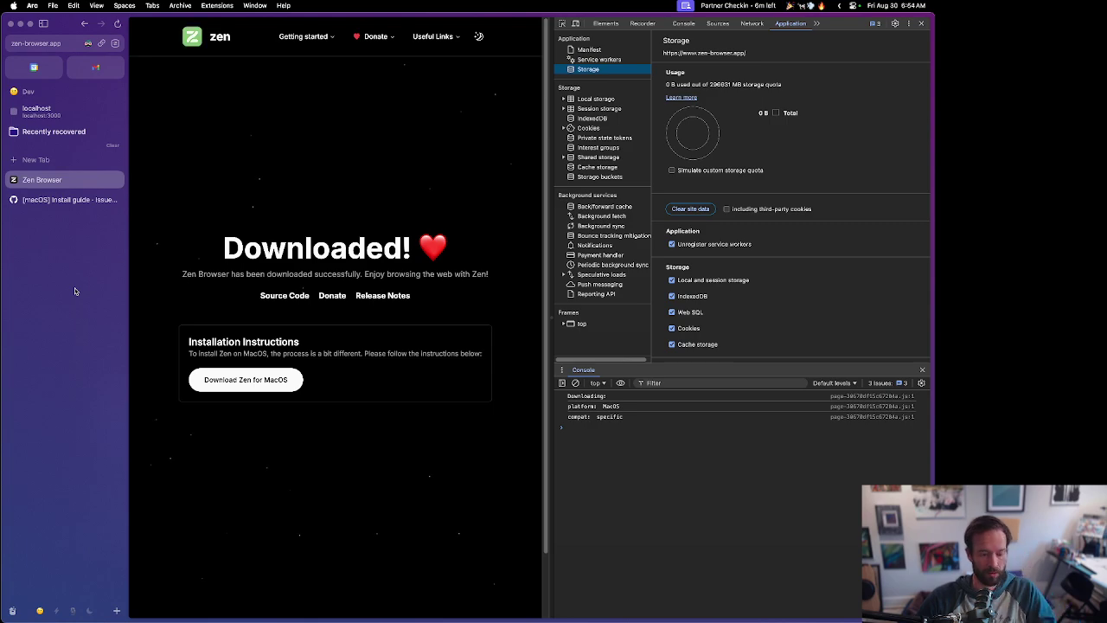
# Step: Review the Links settings and the Air Traffic Control routes, and close the settings without changing anything
pyautogui.press('super+comma')
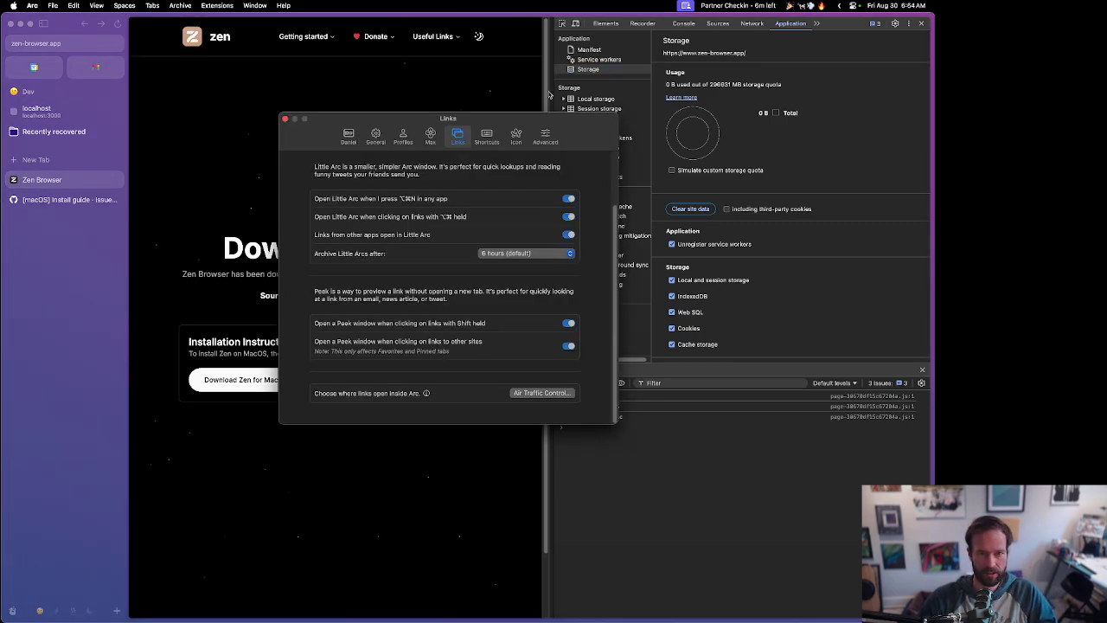
pyautogui.scroll(2, 529, 341)
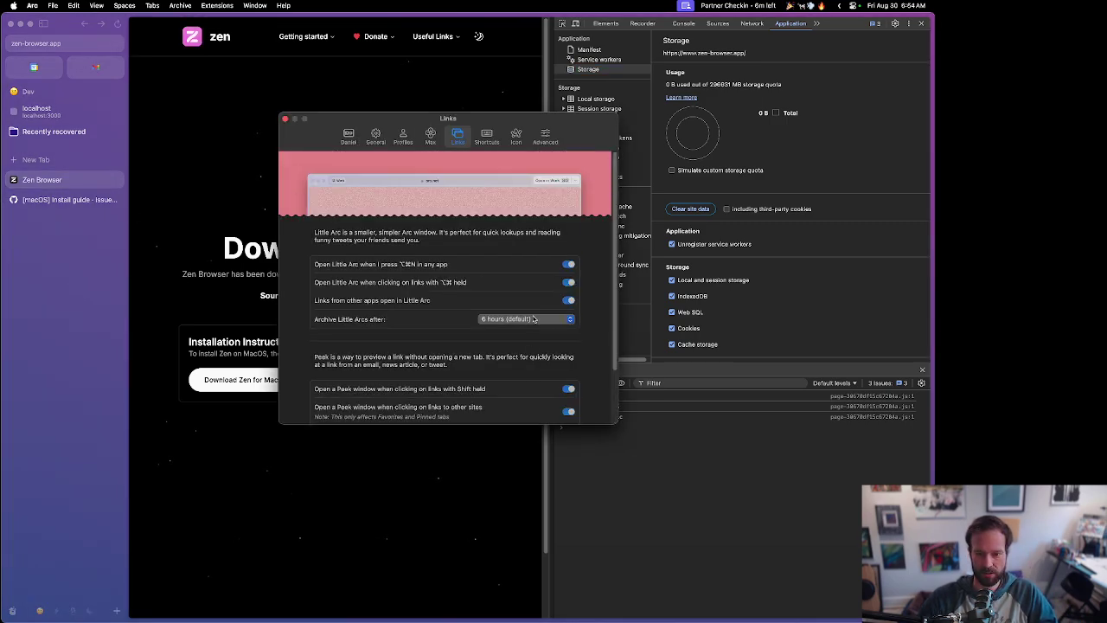
pyautogui.click(541, 393)
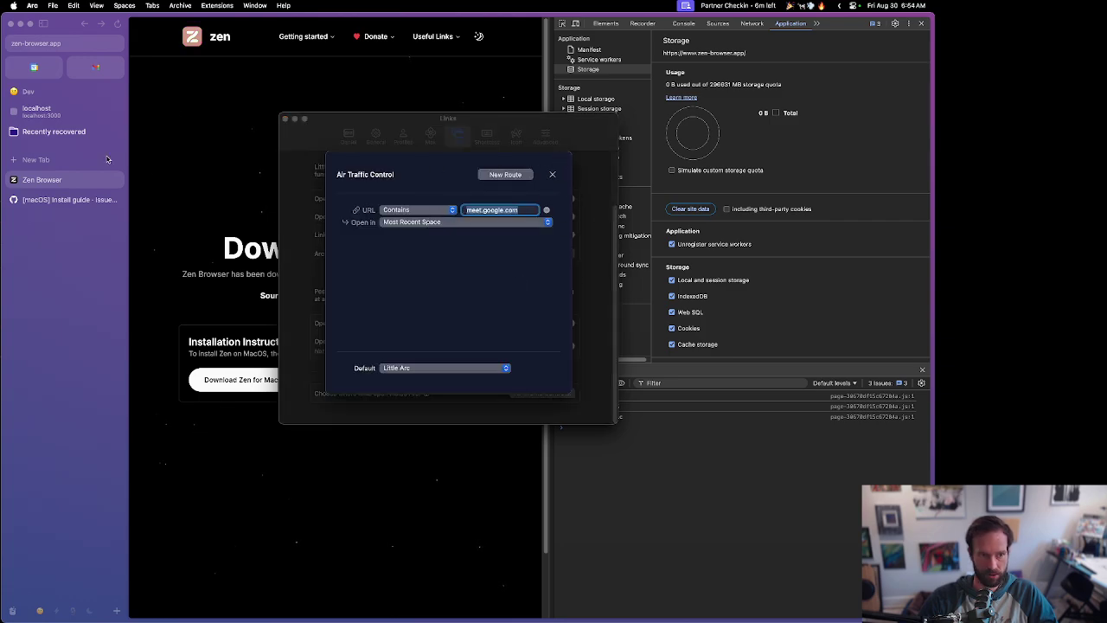
pyautogui.click(555, 176)
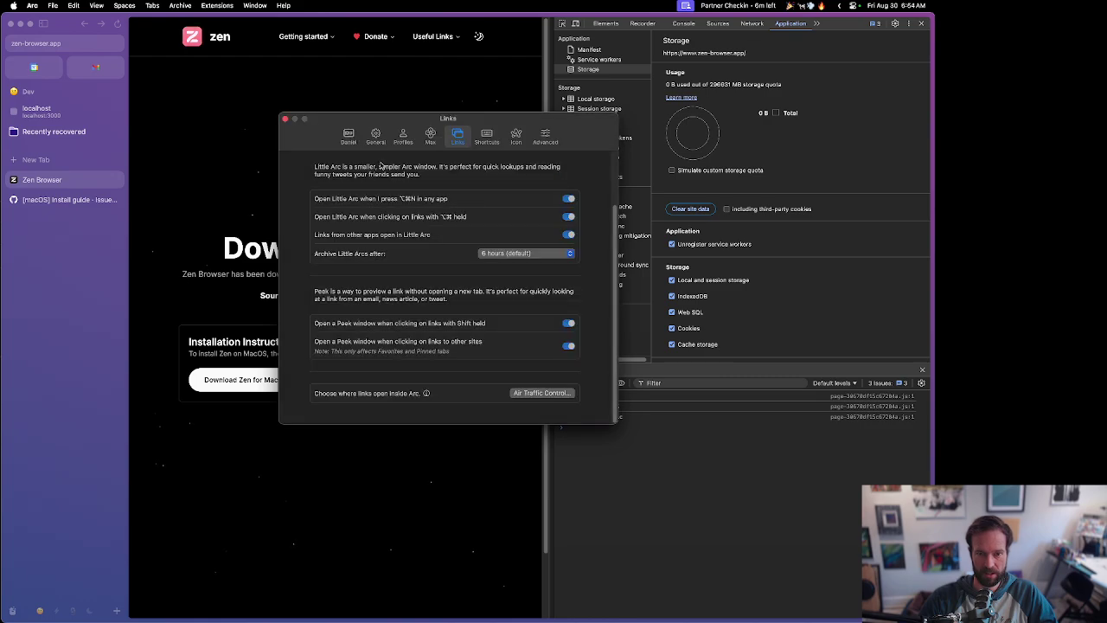
pyautogui.click(284, 119)
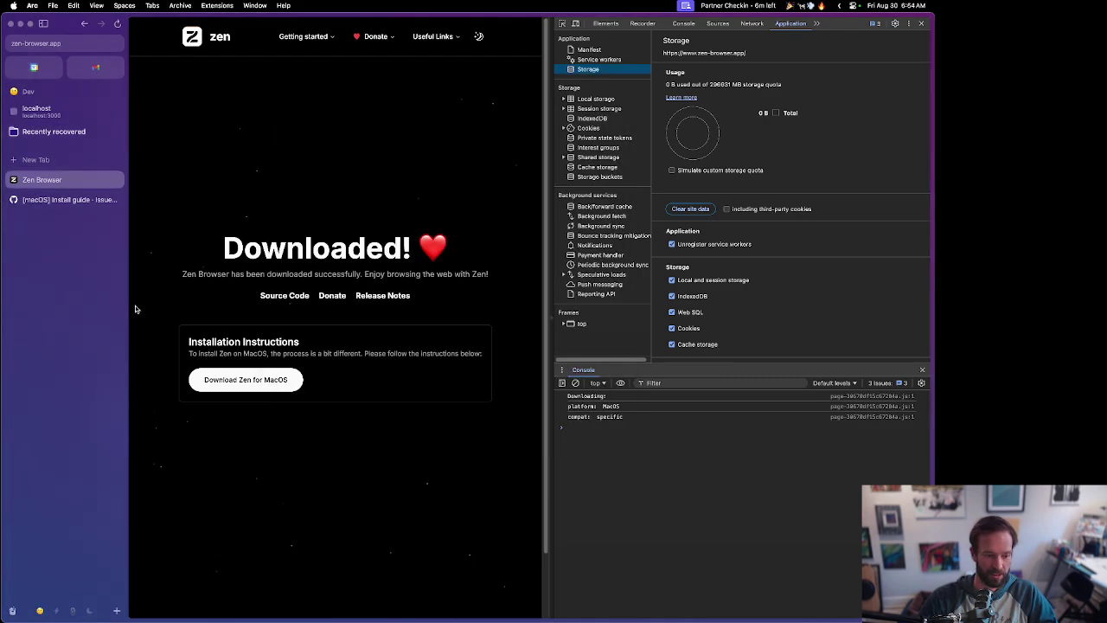
# Step: Open the Research space and return to the Dev space
pyautogui.click(56, 610)
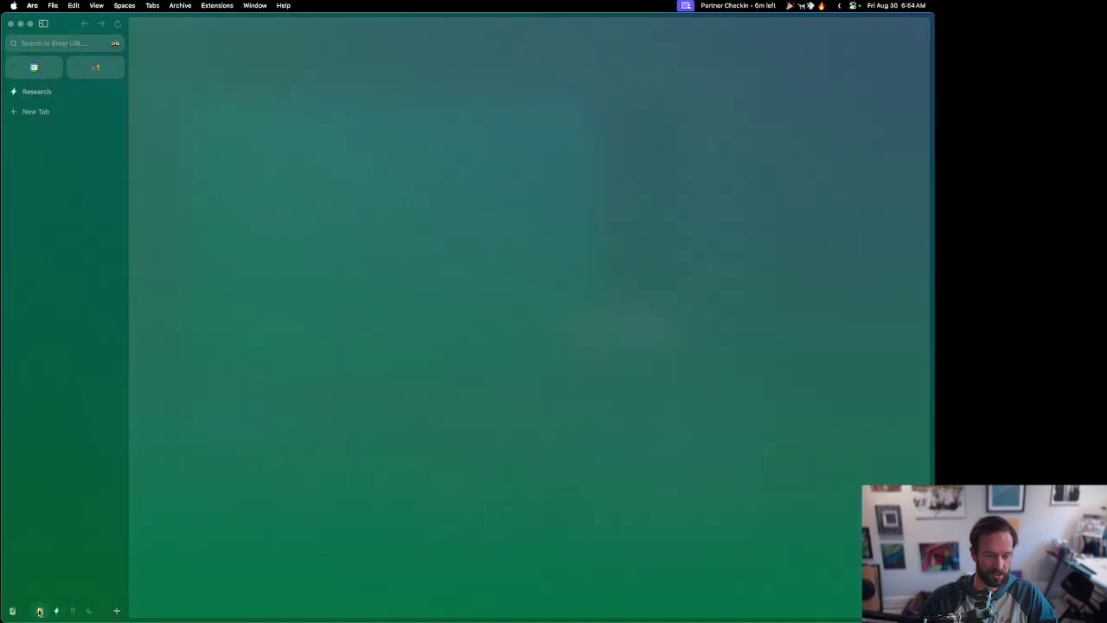
pyautogui.click(40, 610)
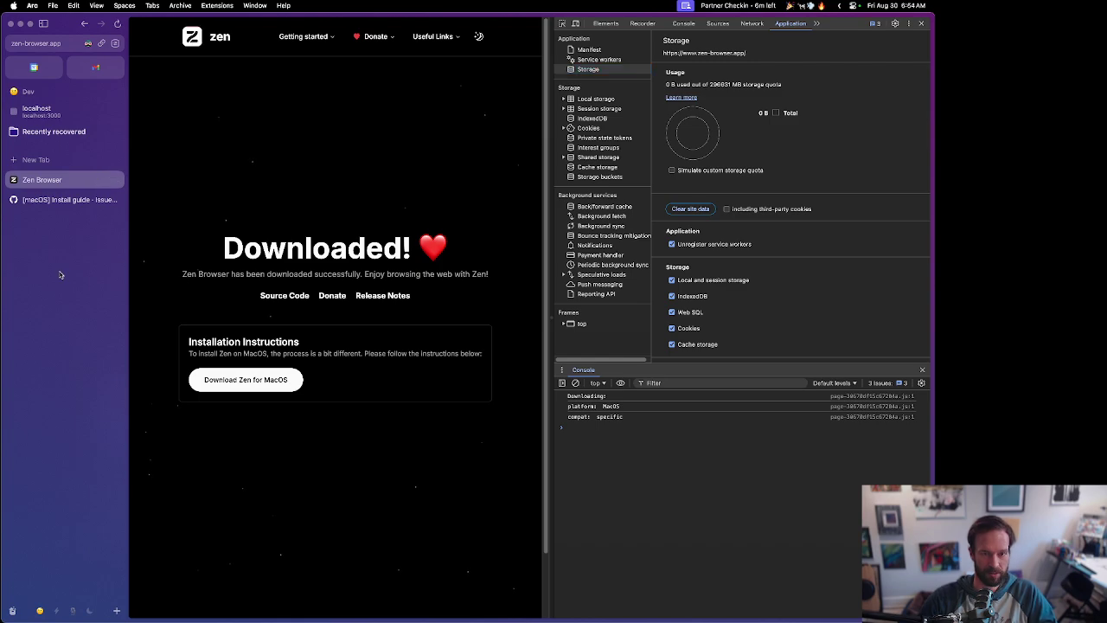
# Step: Review the General and Profiles settings of the browser and close the settings window
pyautogui.press('super+comma')
pyautogui.click(372, 135)
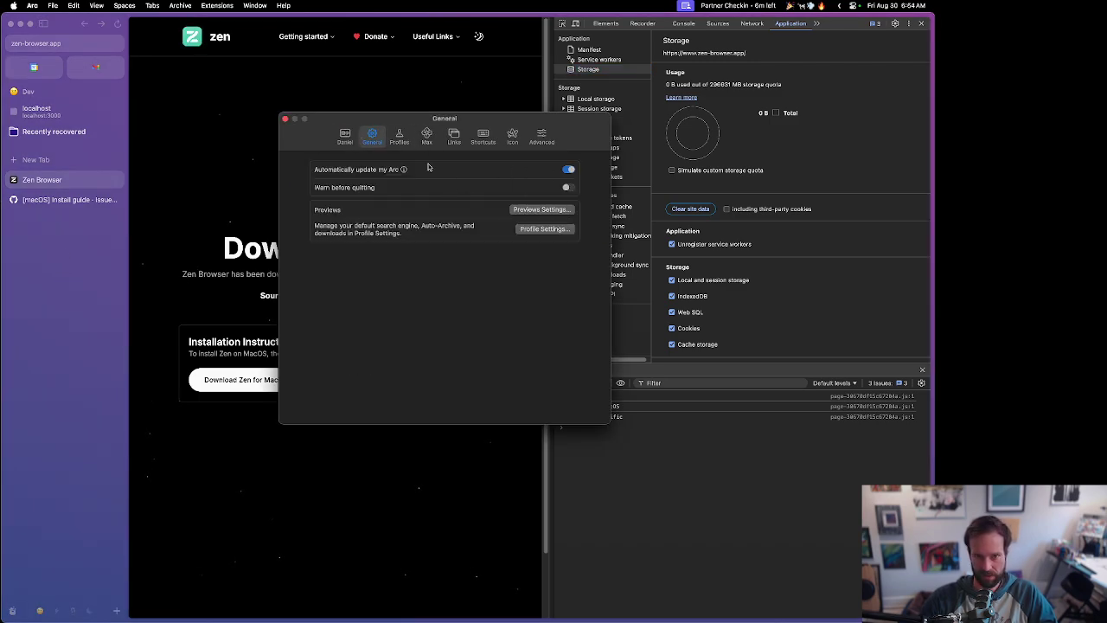
pyautogui.click(399, 137)
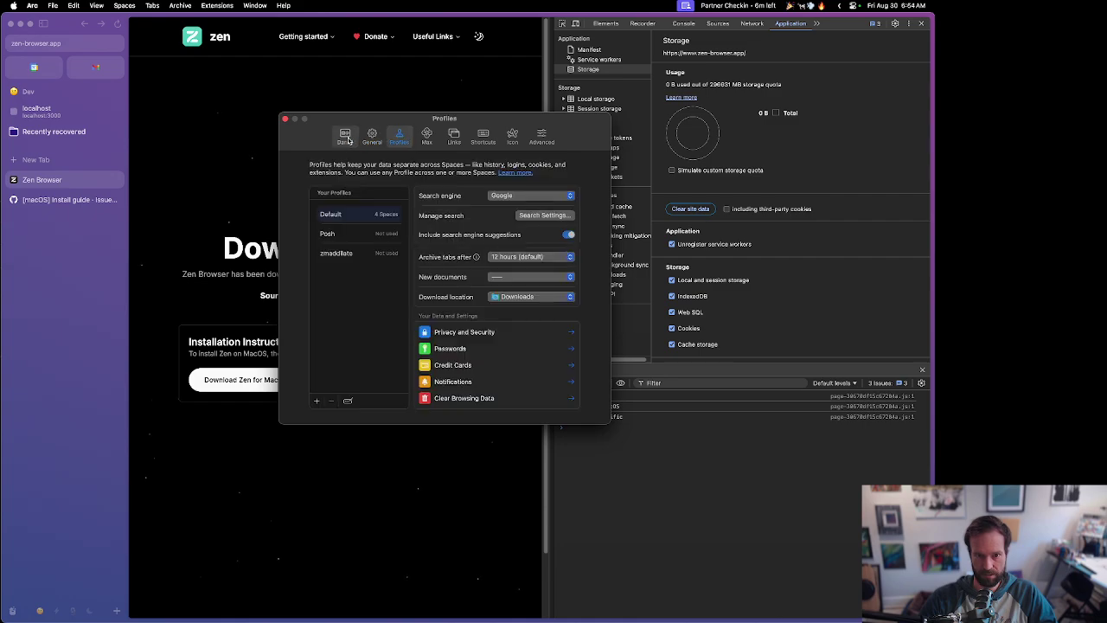
pyautogui.click(285, 118)
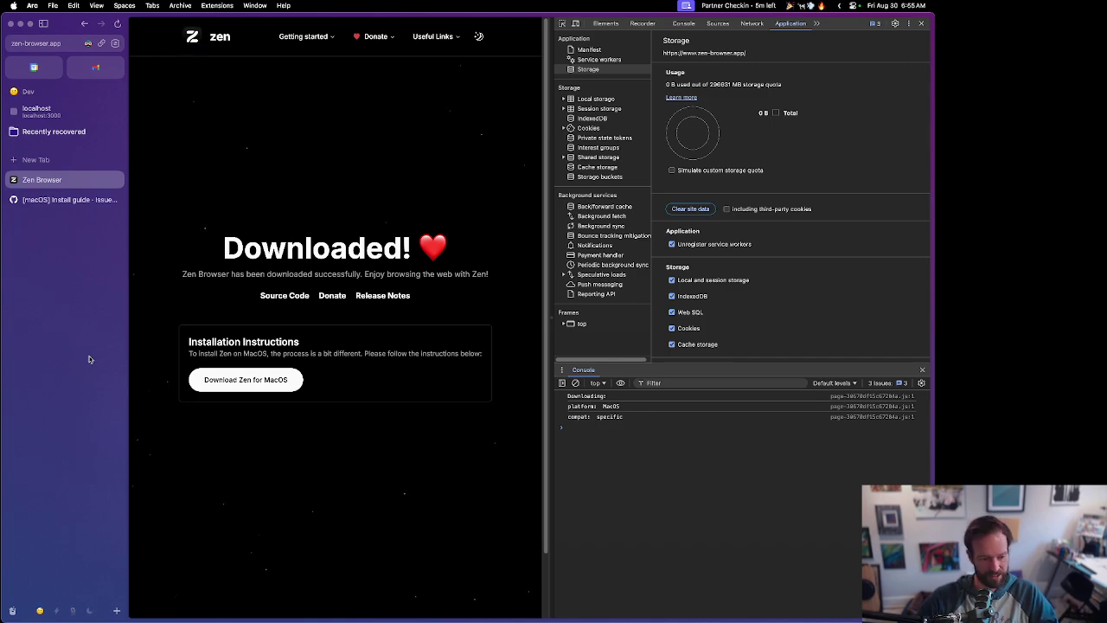
# Step: Switch from Dev to Research and back, and from Dev to Lollygag and back
pyautogui.hotkey('ctrl', '2')
pyautogui.hotkey('ctrl', '1')
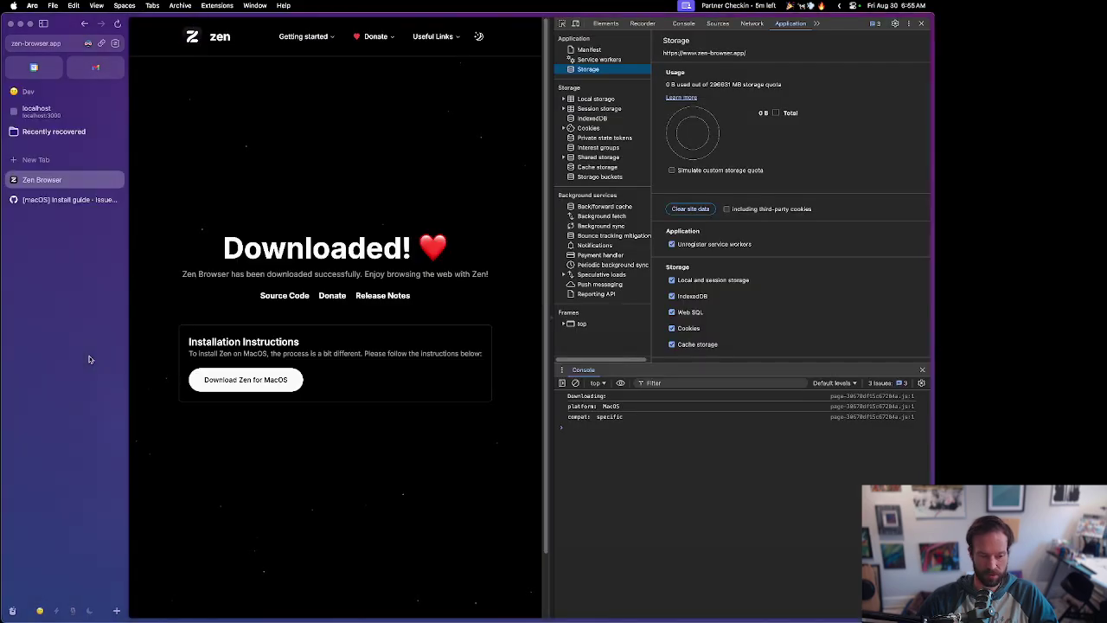
pyautogui.hotkey('ctrl', '3')
pyautogui.hotkey('ctrl', '1')
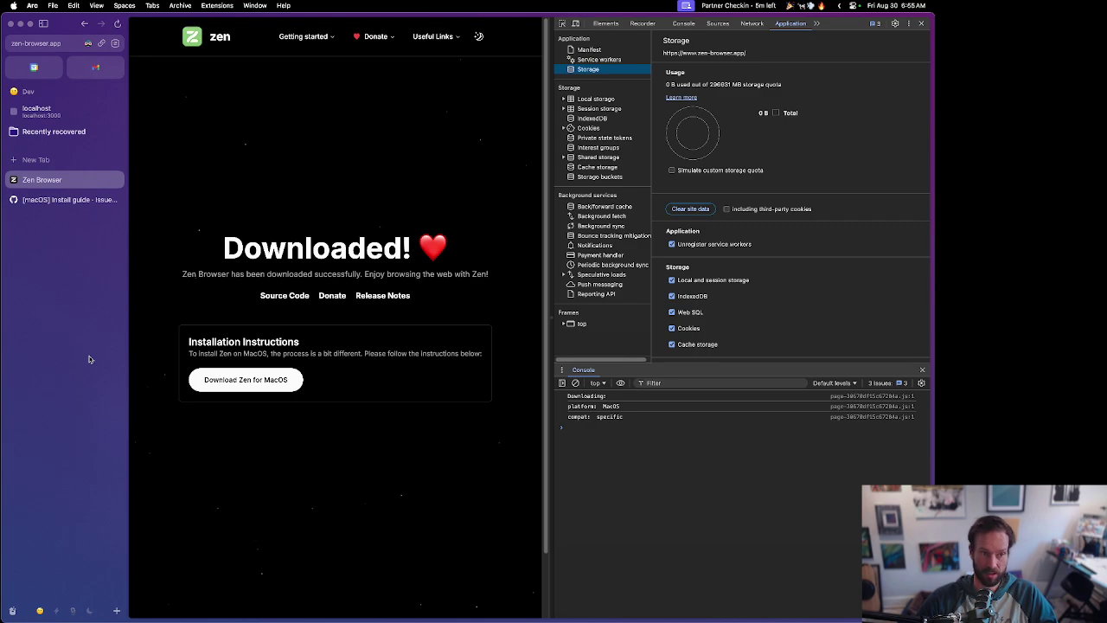
# Step: Cycle through the recent tabs to the pinned localhost tab and return to the Zen Browser tab
pyautogui.hotkey('ctrl', 'Tab')
pyautogui.hotkey('ctrl', 'Tab')
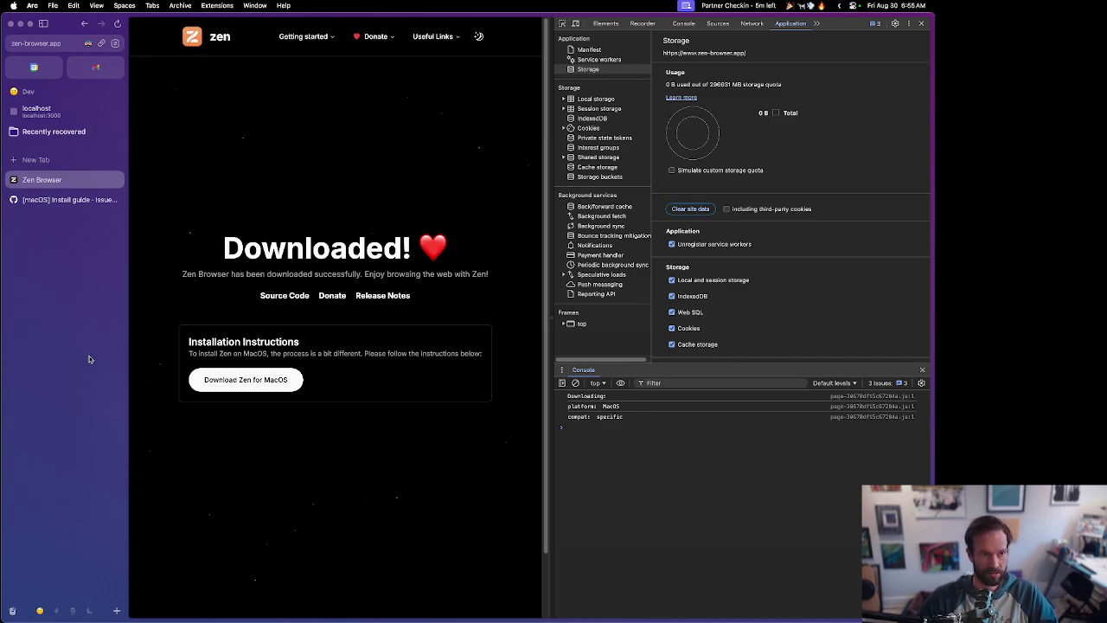
pyautogui.hotkey('ctrl', 'Tab')
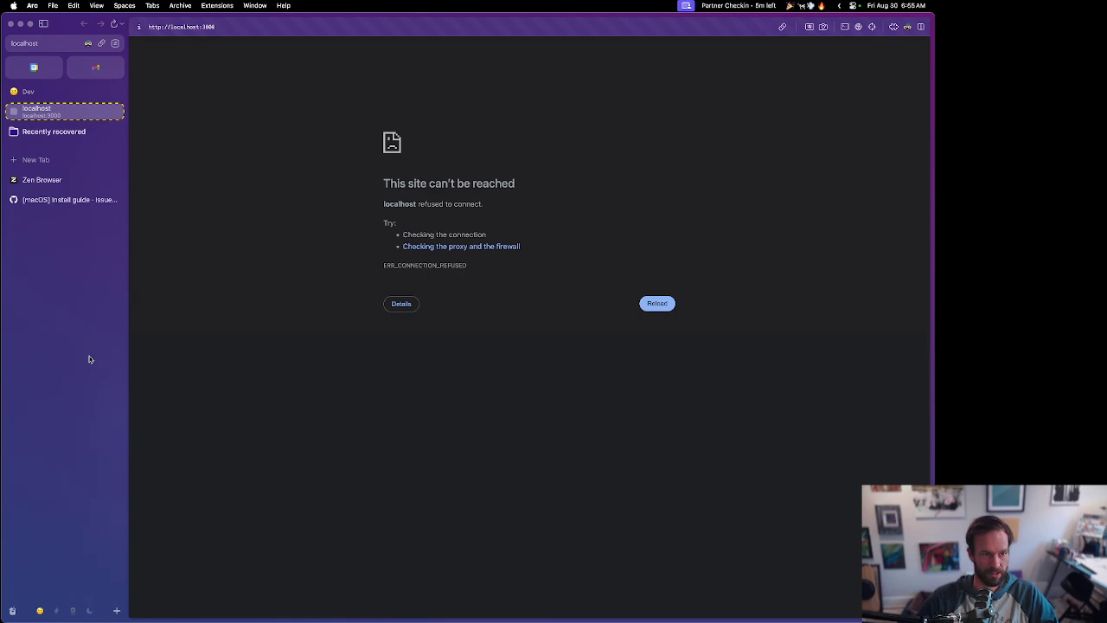
pyautogui.click(85, 179)
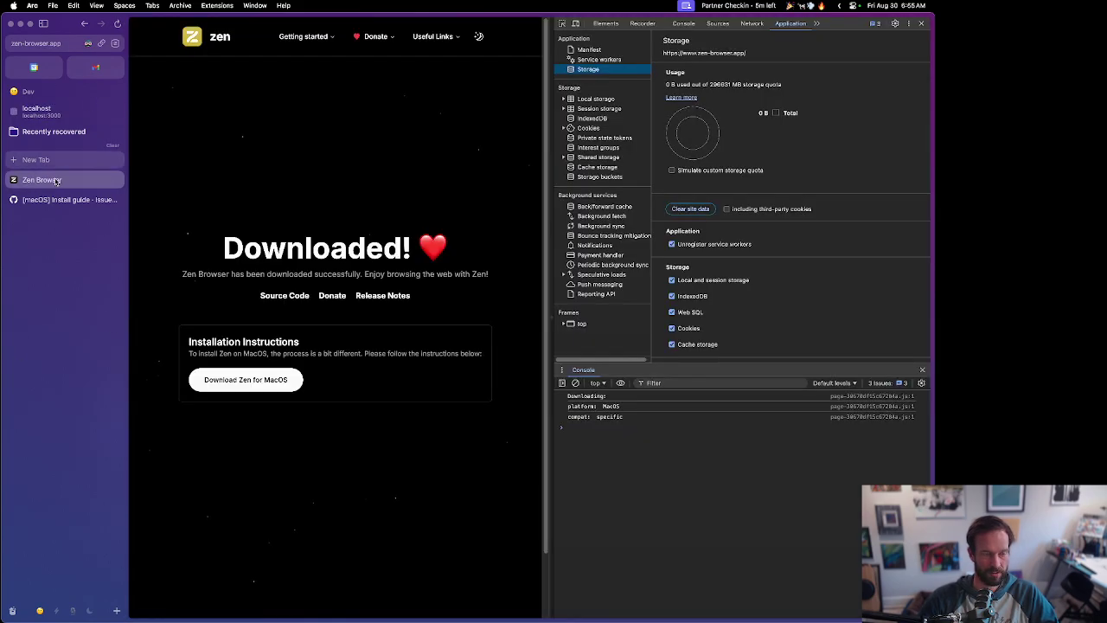
# Step: Move to the adjacent Research space and back to Dev
pyautogui.moveTo(33, 69)
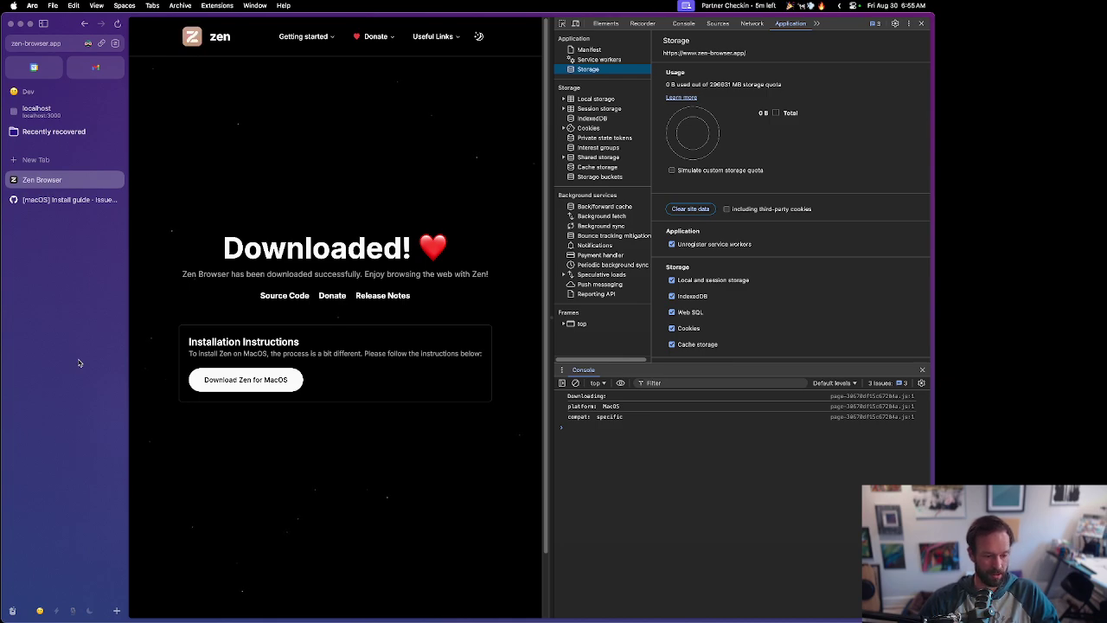
pyautogui.hscroll(5, 78, 362)
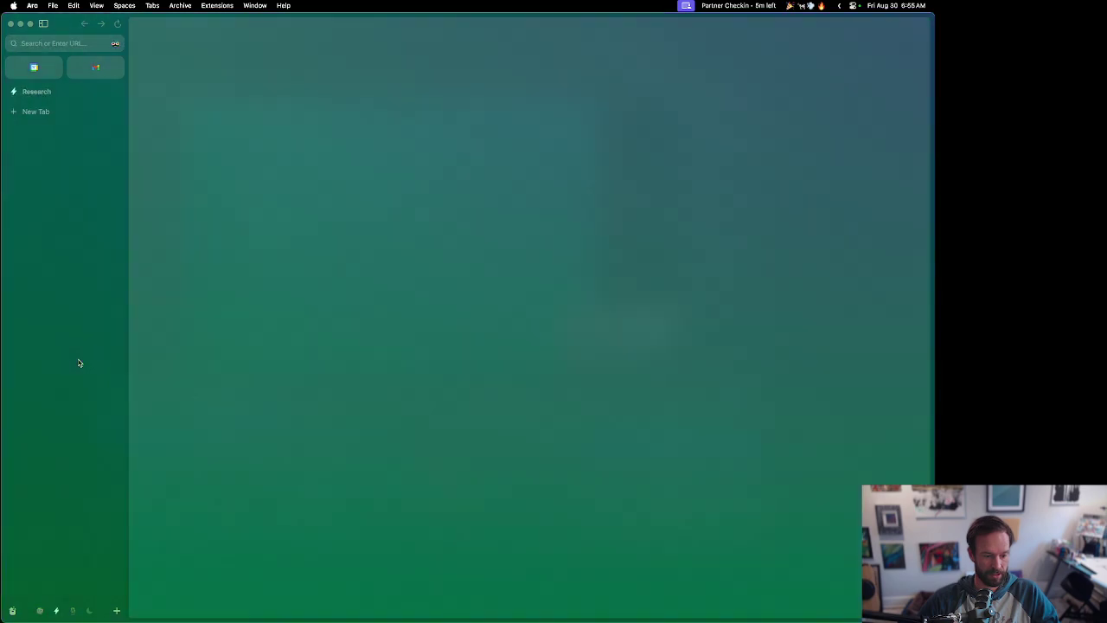
pyautogui.hscroll(-5, 78, 362)
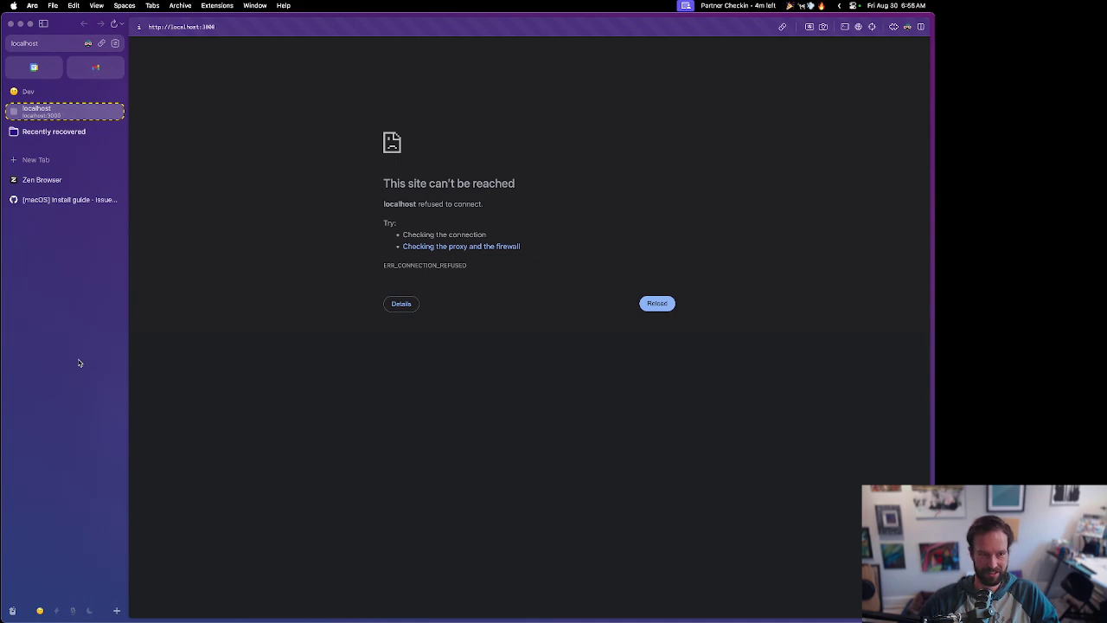
# Step: Show the Gmail favorite, move across to the Lollygag space, and return to the localhost tab in Dev
pyautogui.press('super+2')
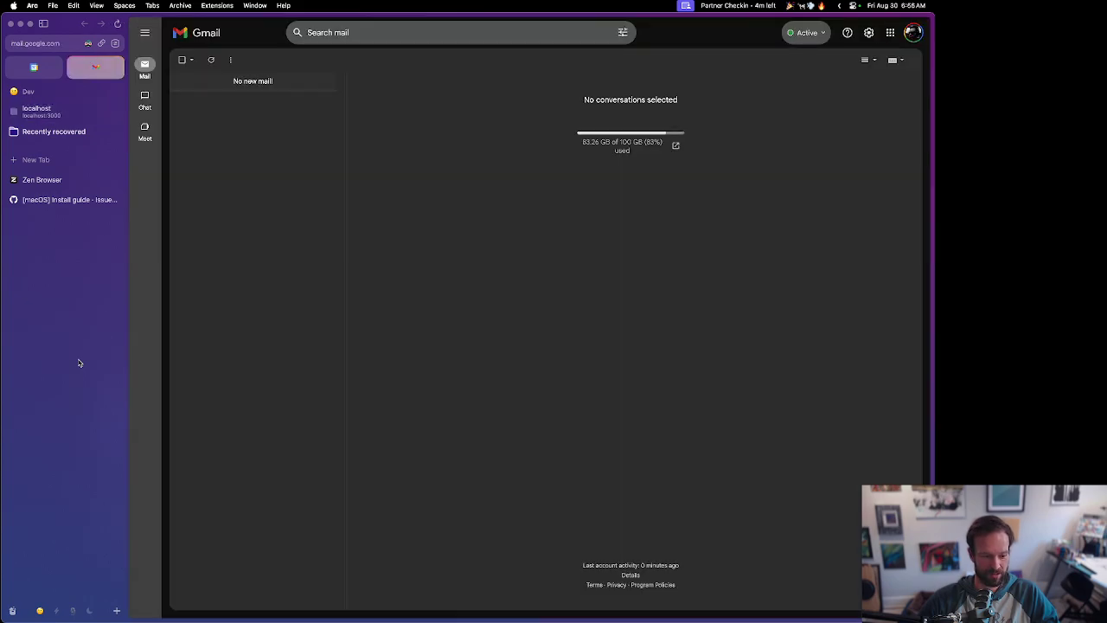
pyautogui.hscroll(10, 79, 362)
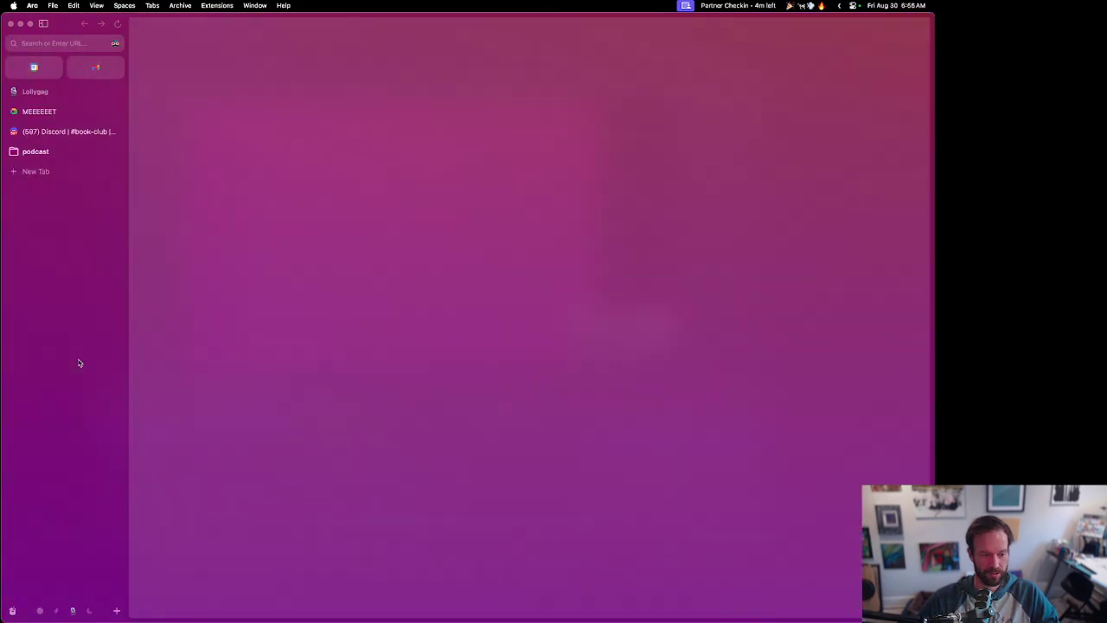
pyautogui.hscroll(-10, 79, 362)
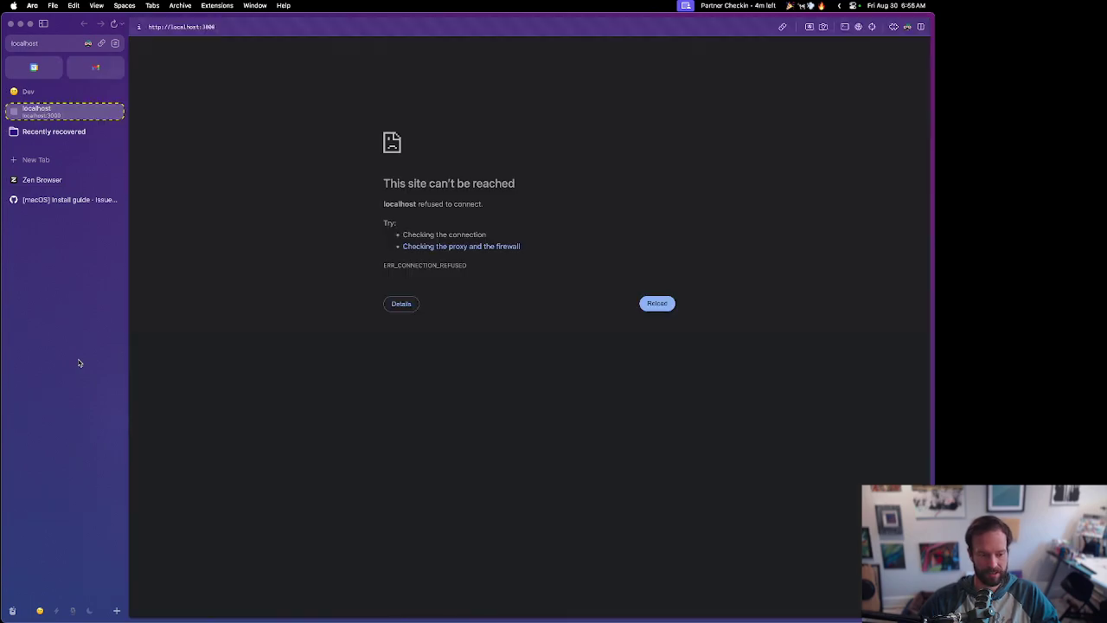
# Step: Search the app launcher for "zen" and open the Zen Browser application
pyautogui.hotkey('alt', 'space')
pyautogui.write('zen')
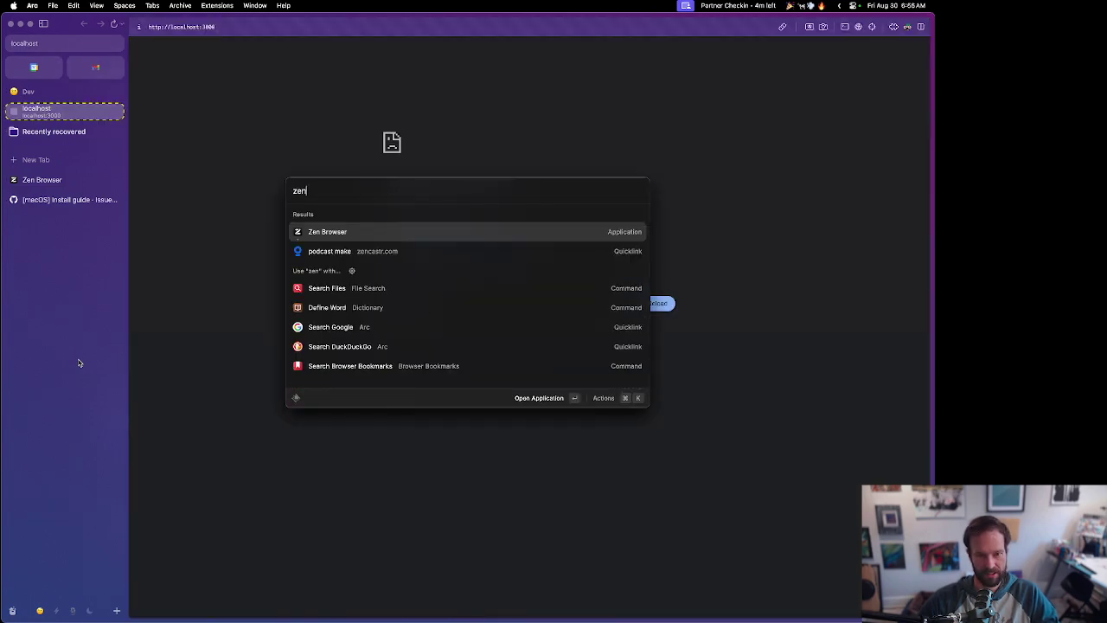
pyautogui.press('Return')
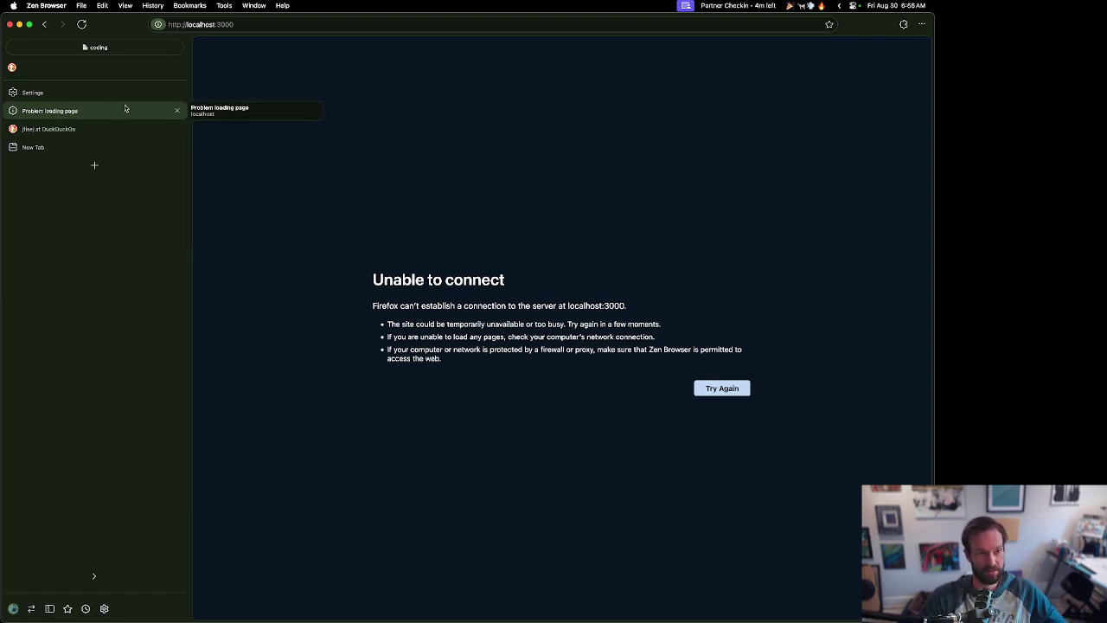
# Step: Turn compact mode on and back off in the Look and Feel settings, and open the Keyboard Shortcuts settings
pyautogui.click(103, 130)
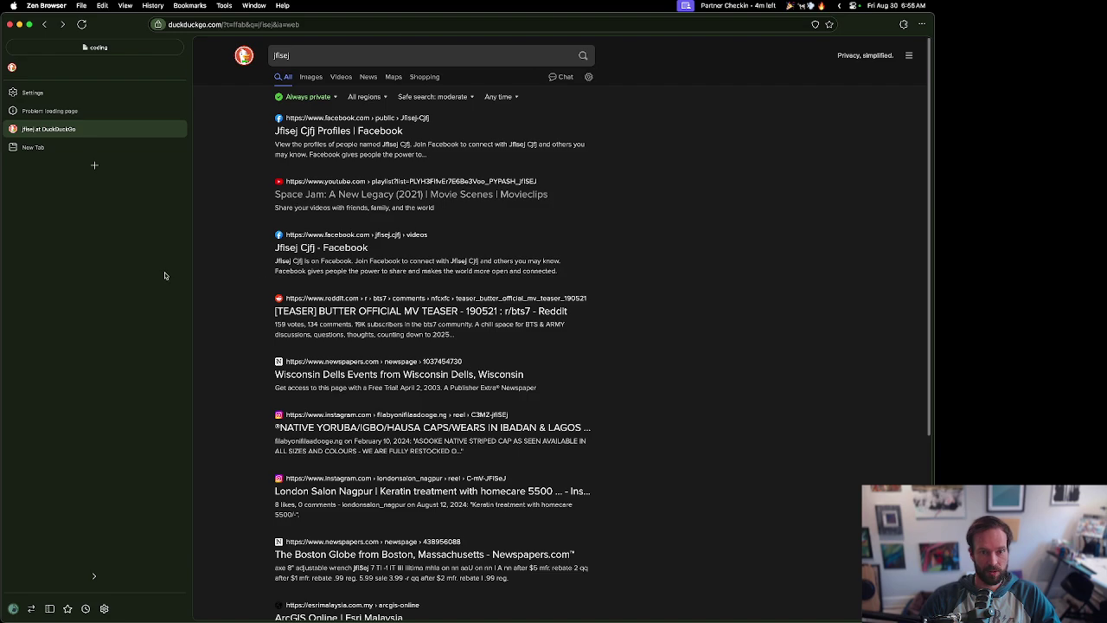
pyautogui.press('super+comma')
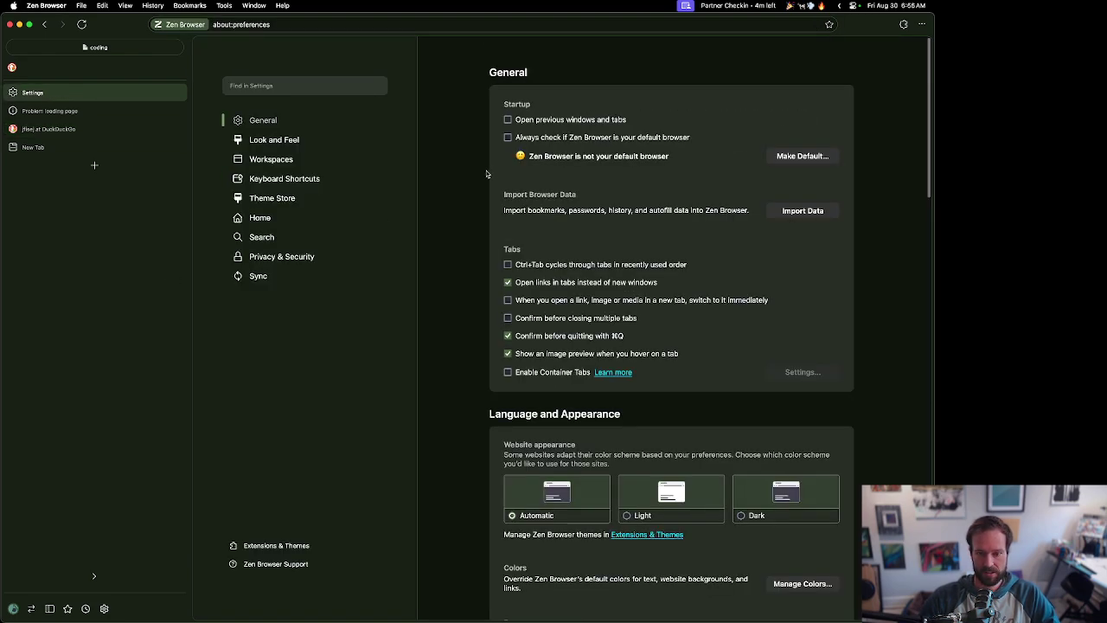
pyautogui.click(289, 140)
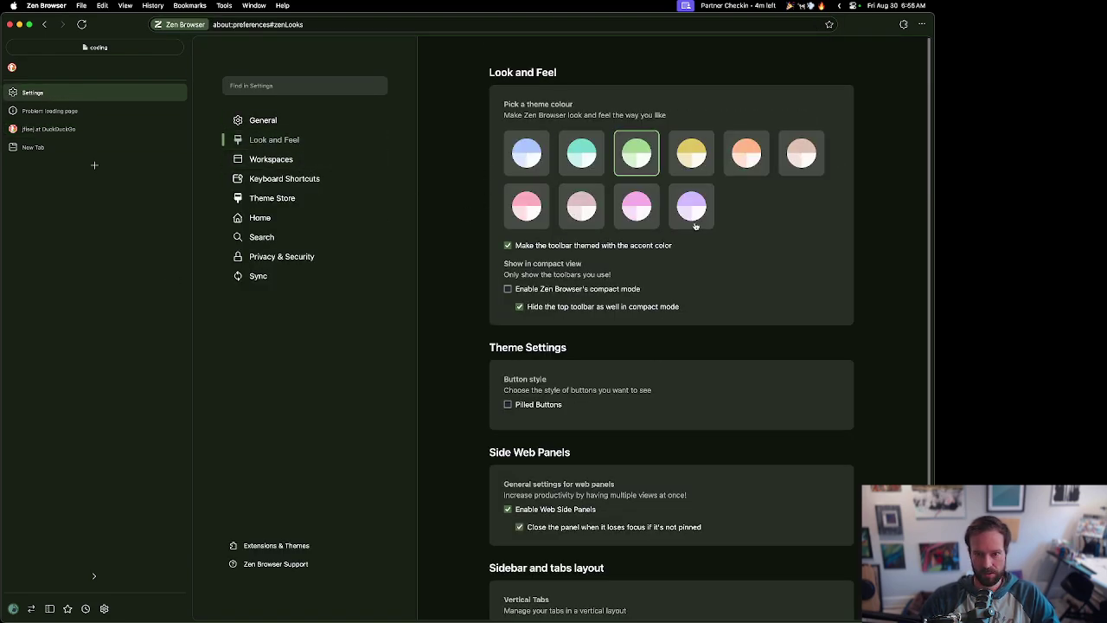
pyautogui.scroll(-2, 562, 339)
pyautogui.click(534, 209)
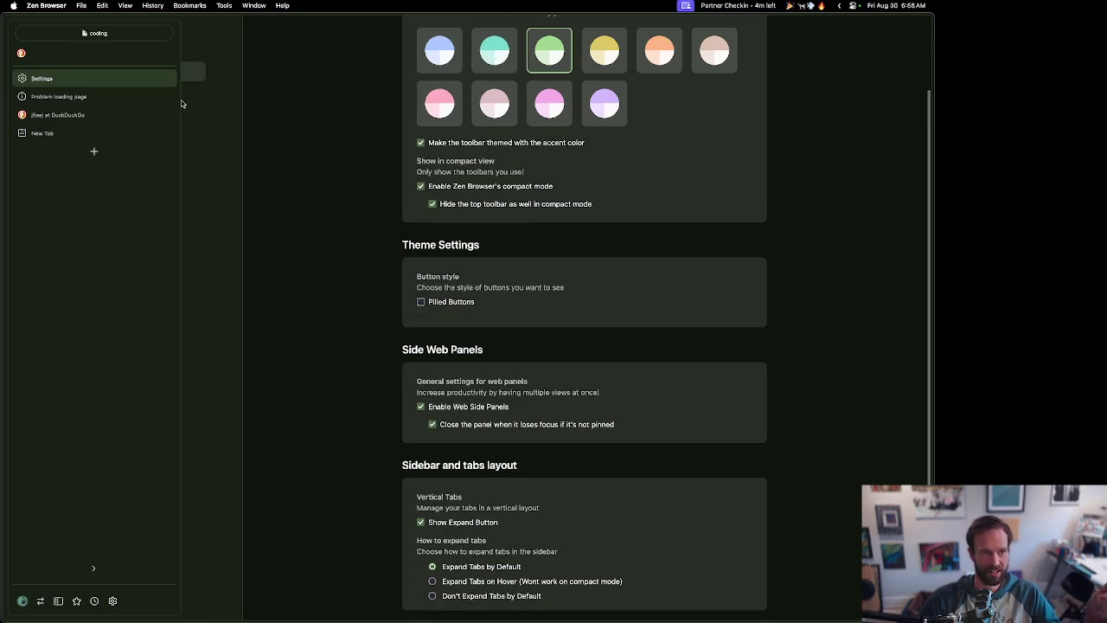
pyautogui.click(420, 186)
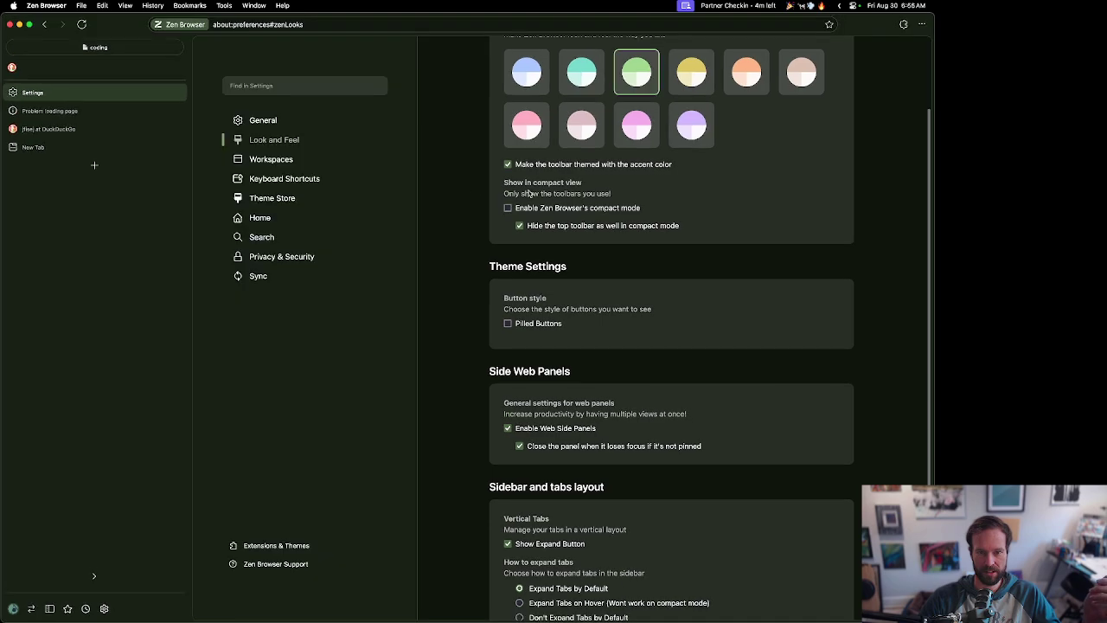
pyautogui.click(294, 178)
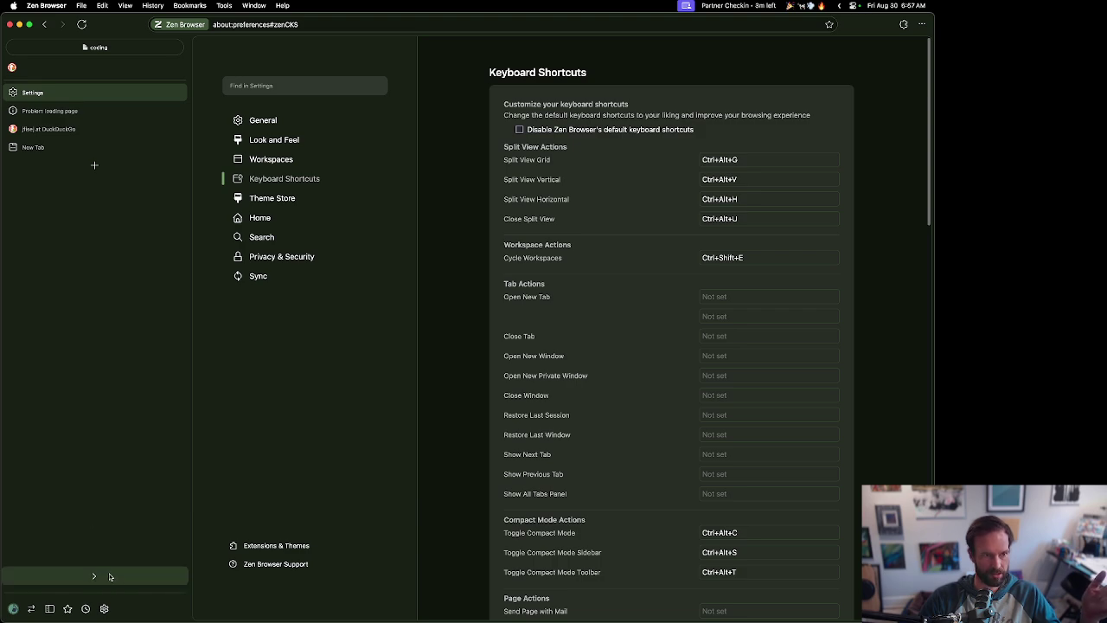
# Step: Create a new workspace named "comms" with the green check mark icon
pyautogui.click(120, 50)
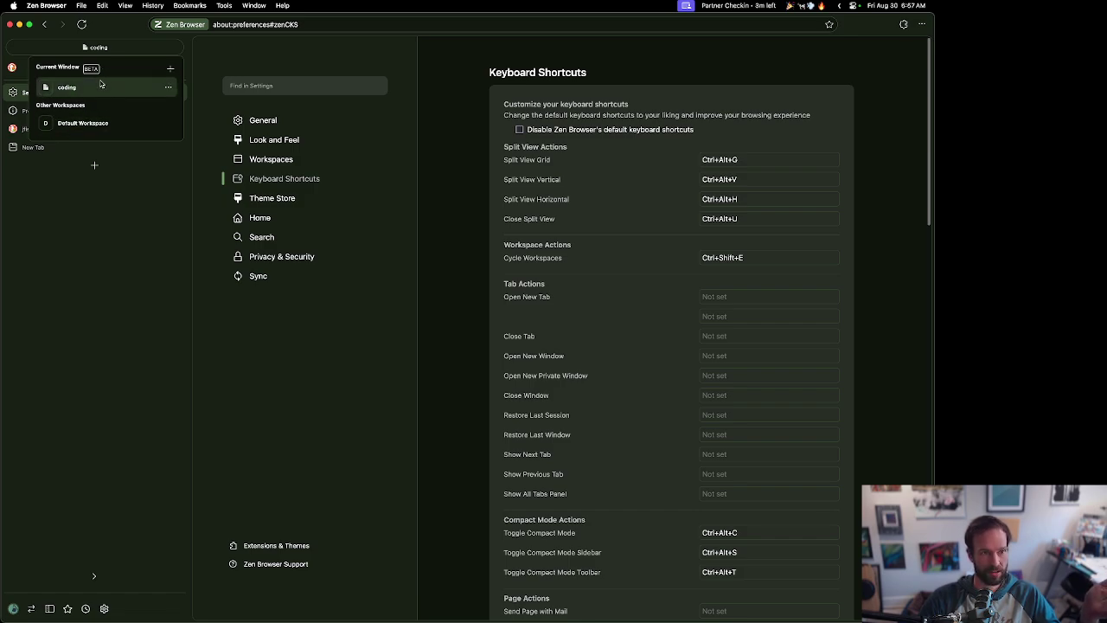
pyautogui.click(169, 68)
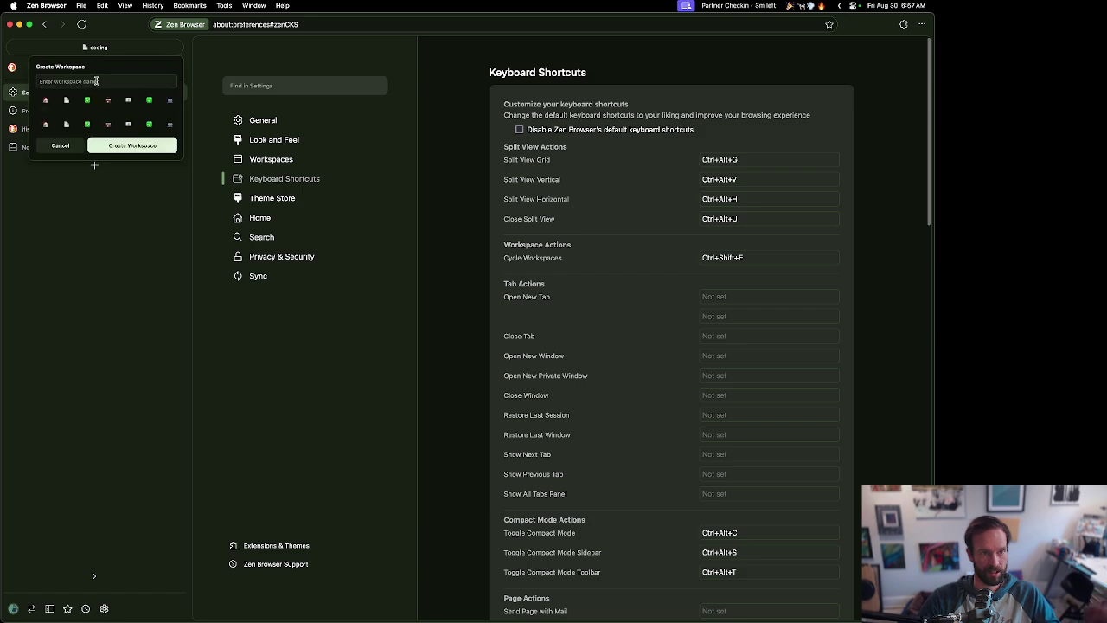
pyautogui.write('comms')
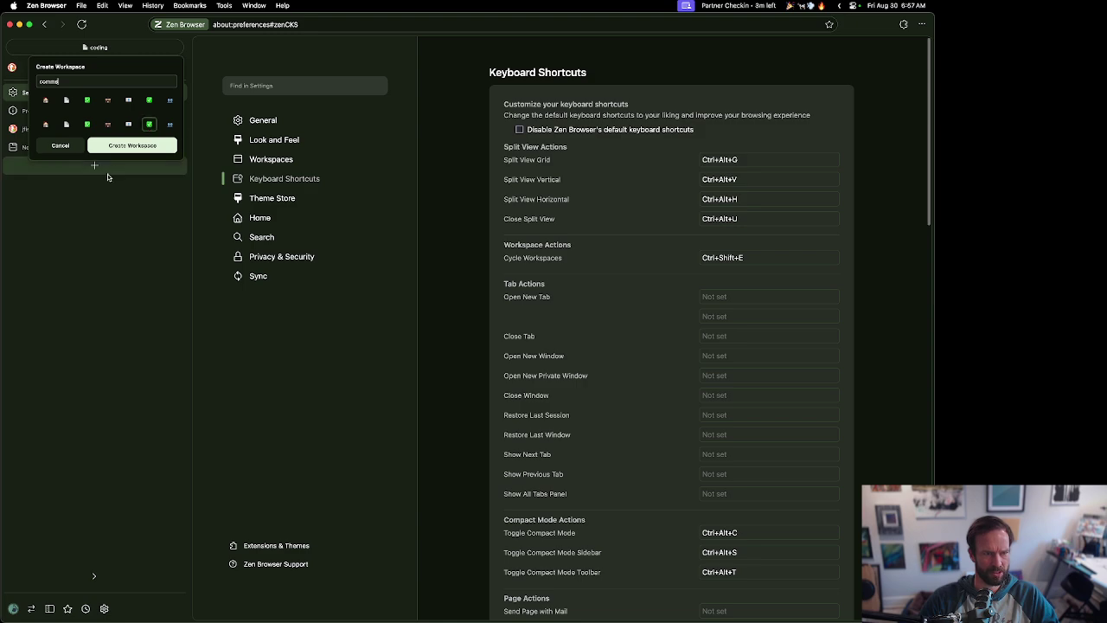
pyautogui.click(131, 146)
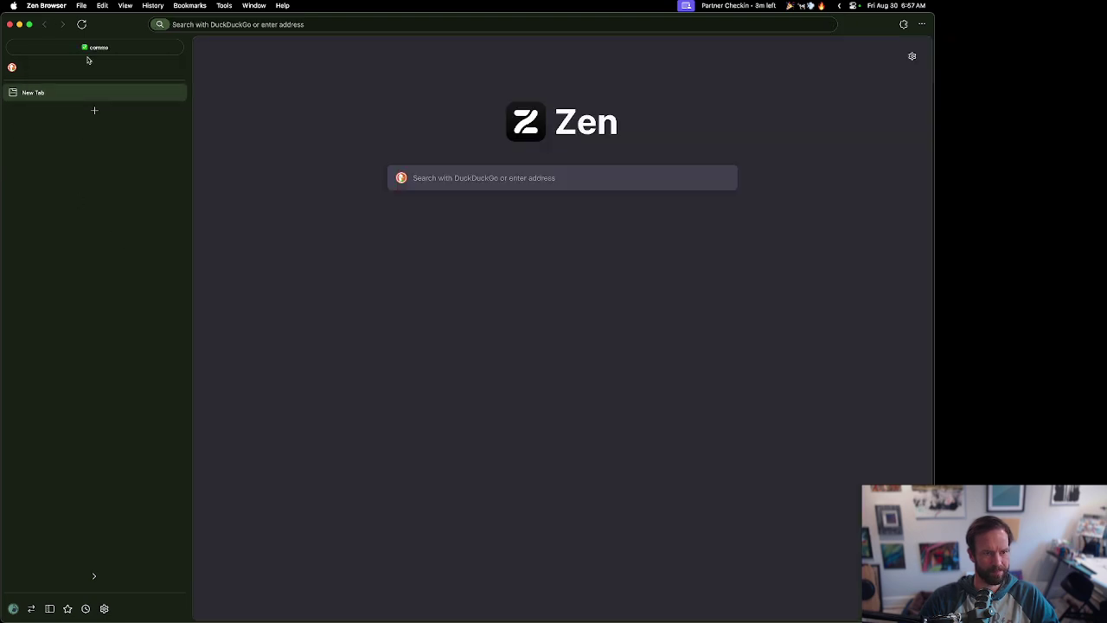
# Step: Switch to the coding workspace and return to the comms workspace
pyautogui.click(111, 48)
pyautogui.click(84, 143)
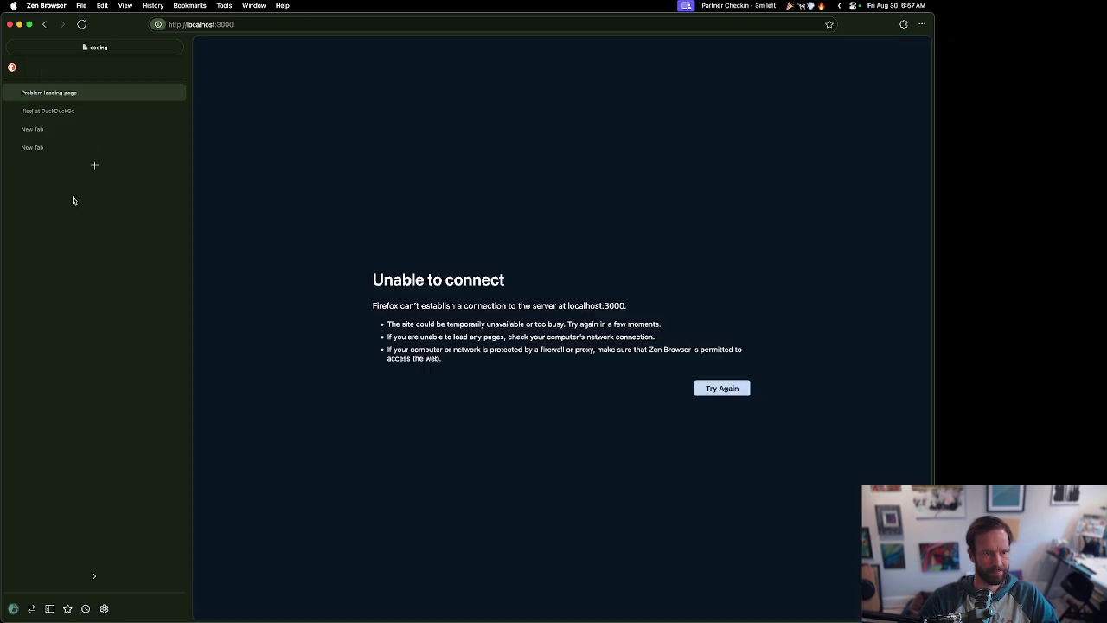
pyautogui.click(93, 48)
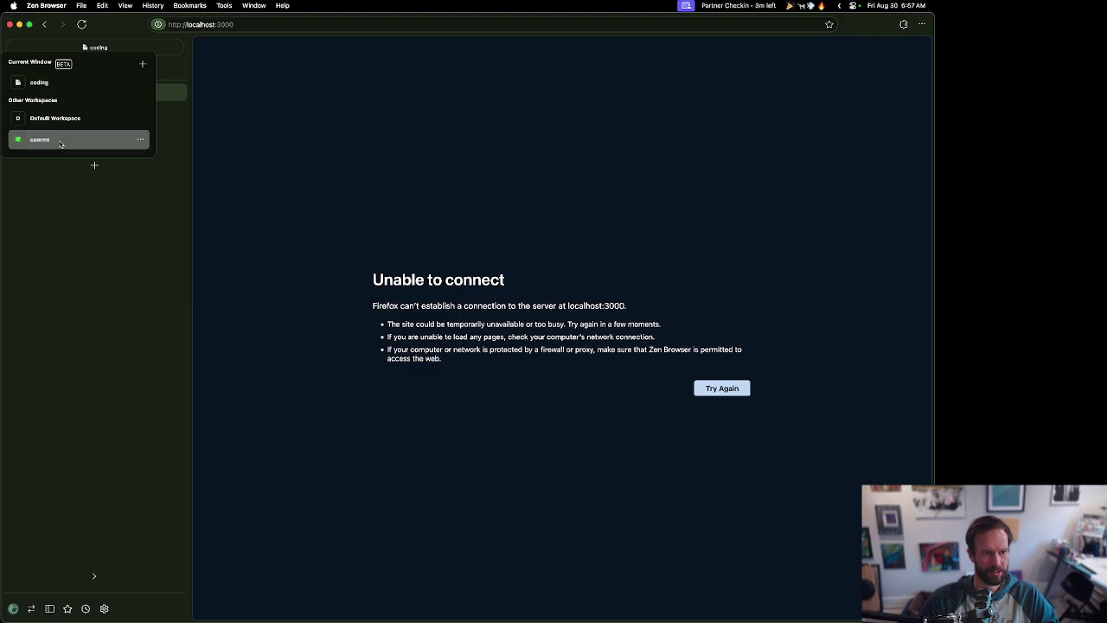
pyautogui.click(61, 142)
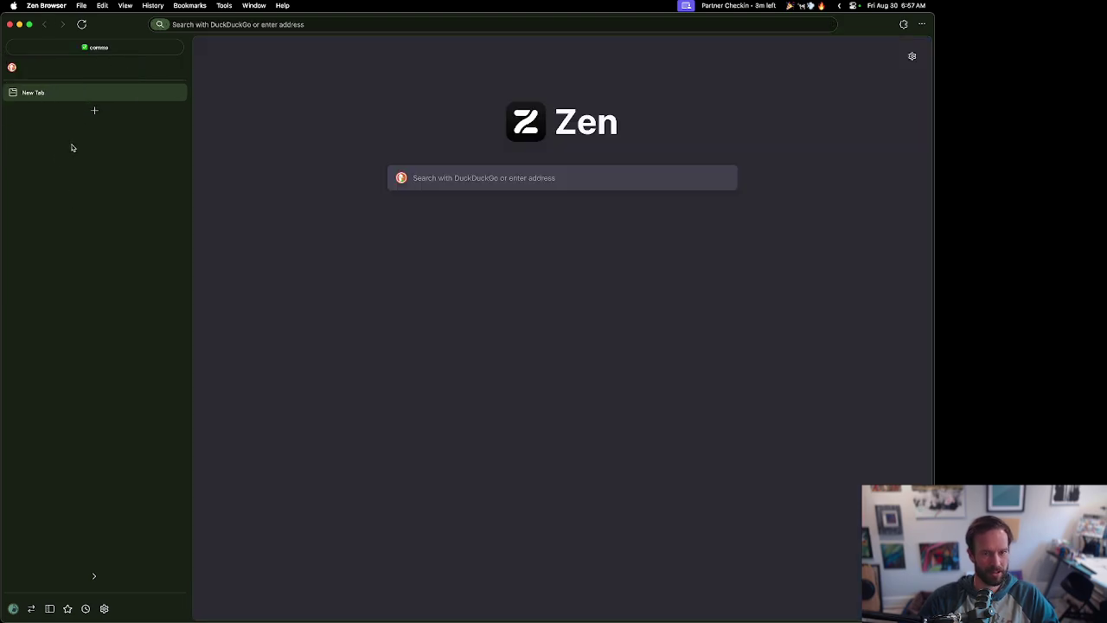
# Step: Search DuckDuckGo for "jsiej" in the blank tab of the comms workspace
pyautogui.write('jsiej')
pyautogui.press('Return')
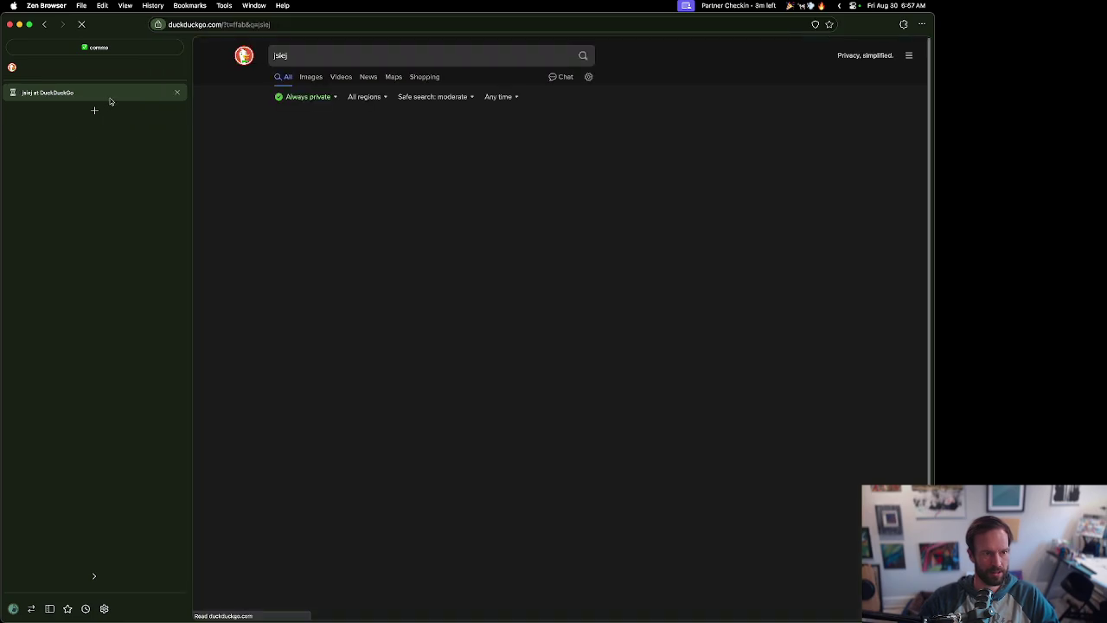
pyautogui.rightClick(110, 101)
pyautogui.click(84, 93)
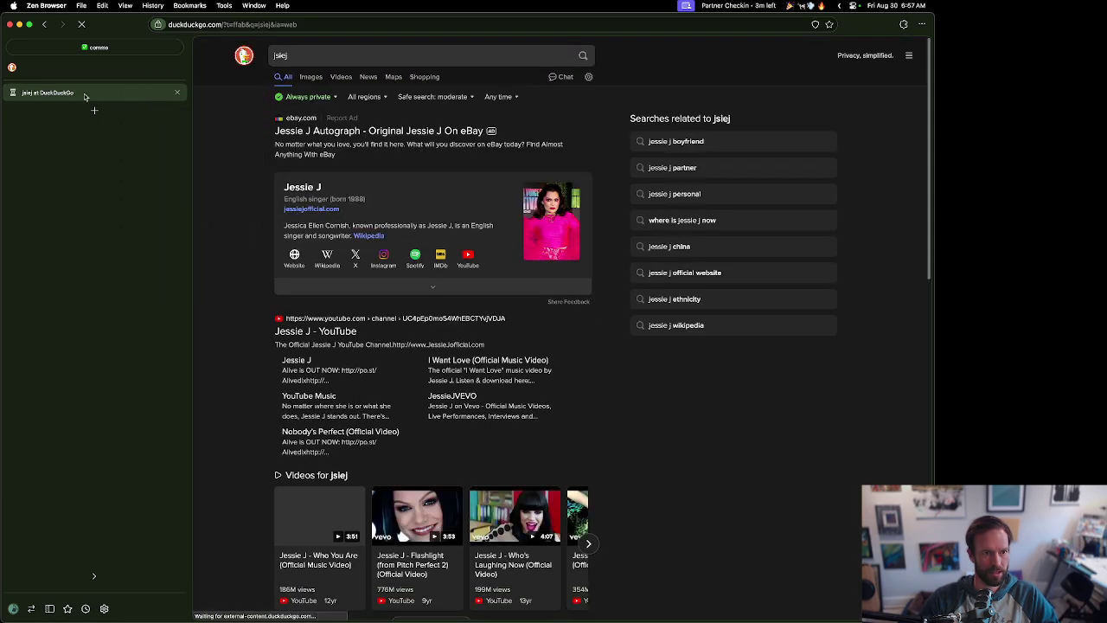
# Step: Bookmark the "jsiej" results page and pin its tab
pyautogui.press('super+d')
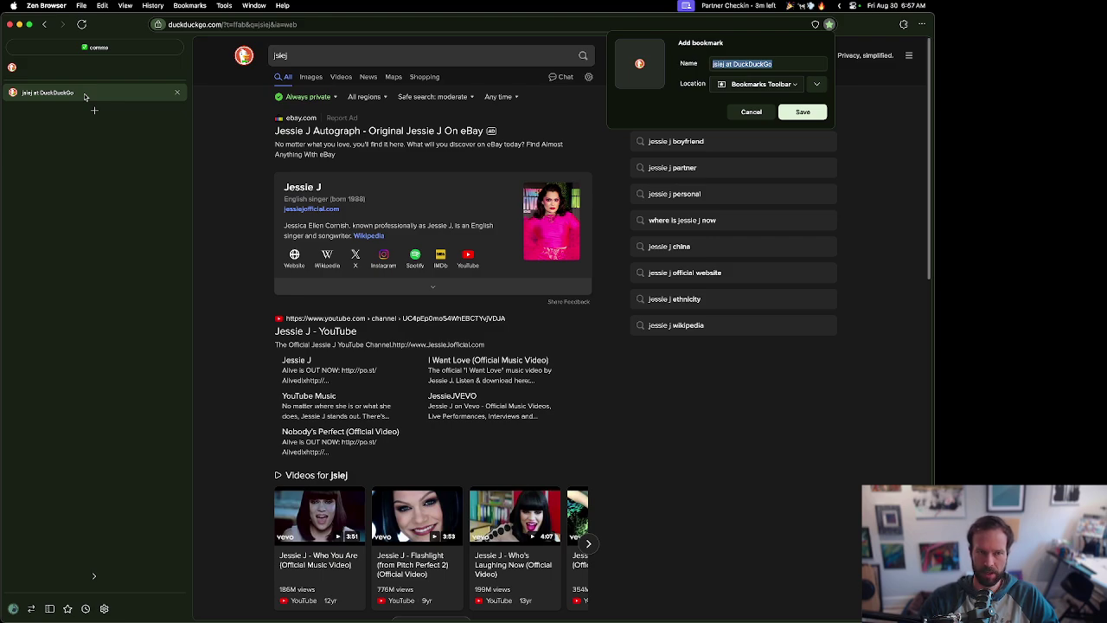
pyautogui.rightClick(84, 94)
pyautogui.click(158, 137)
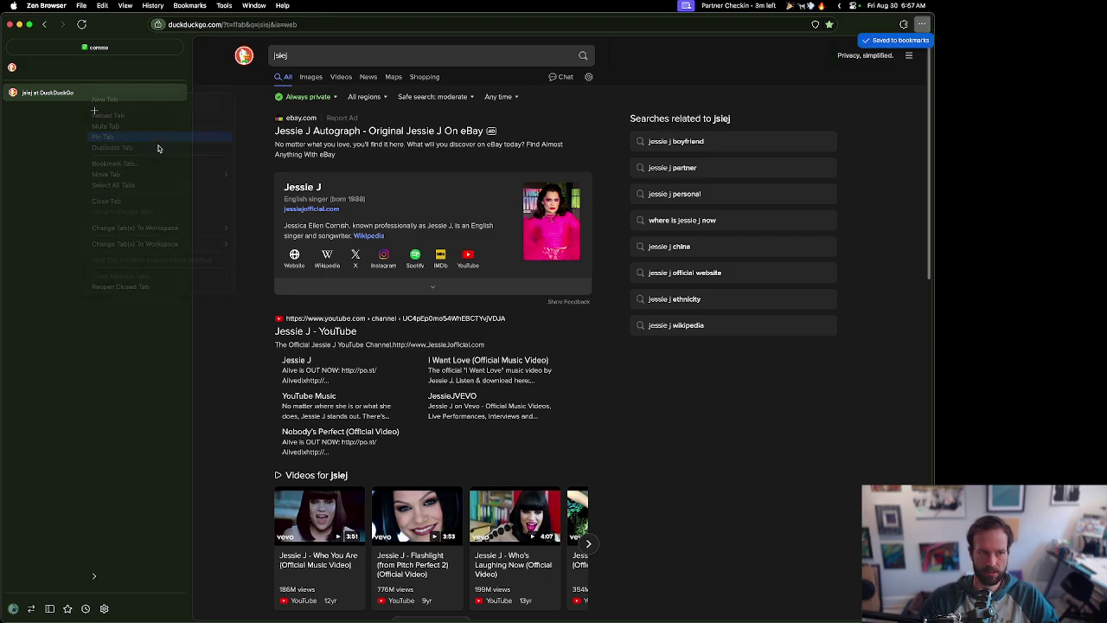
# Step: Show the first pinned tab, view the "jsiej" one, and return to the first
pyautogui.click(13, 73)
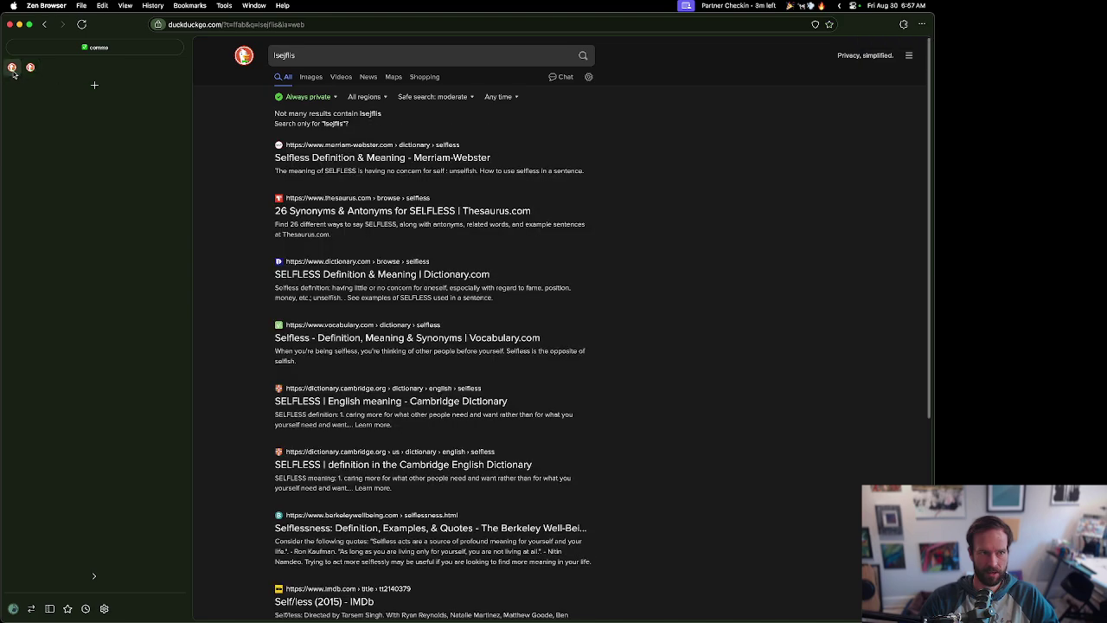
pyautogui.click(31, 67)
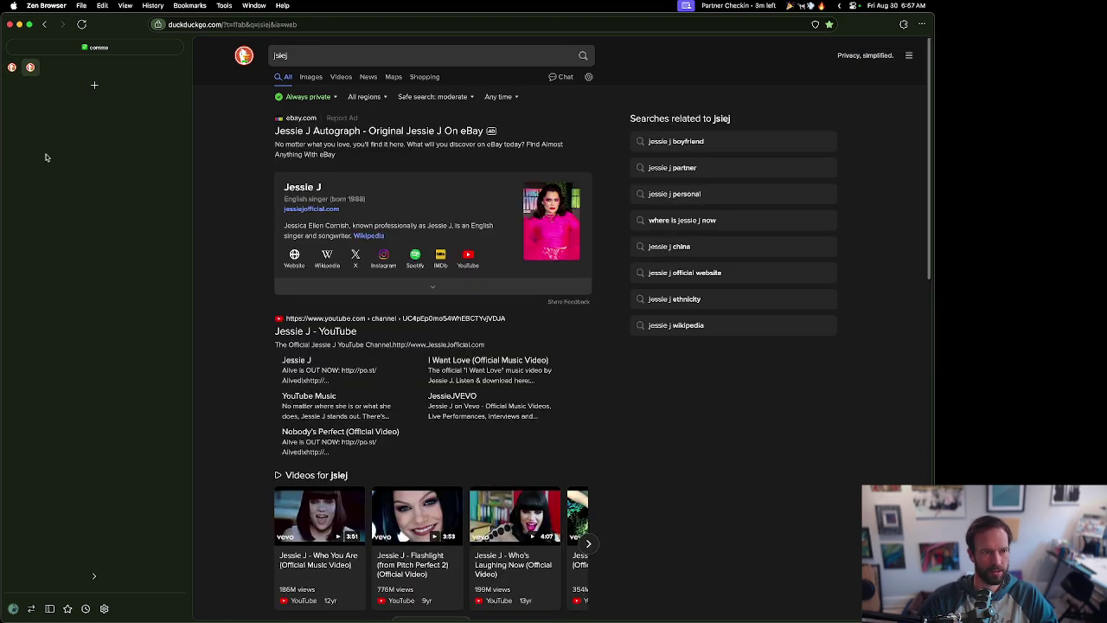
pyautogui.hotkey('ctrl', 'Tab')
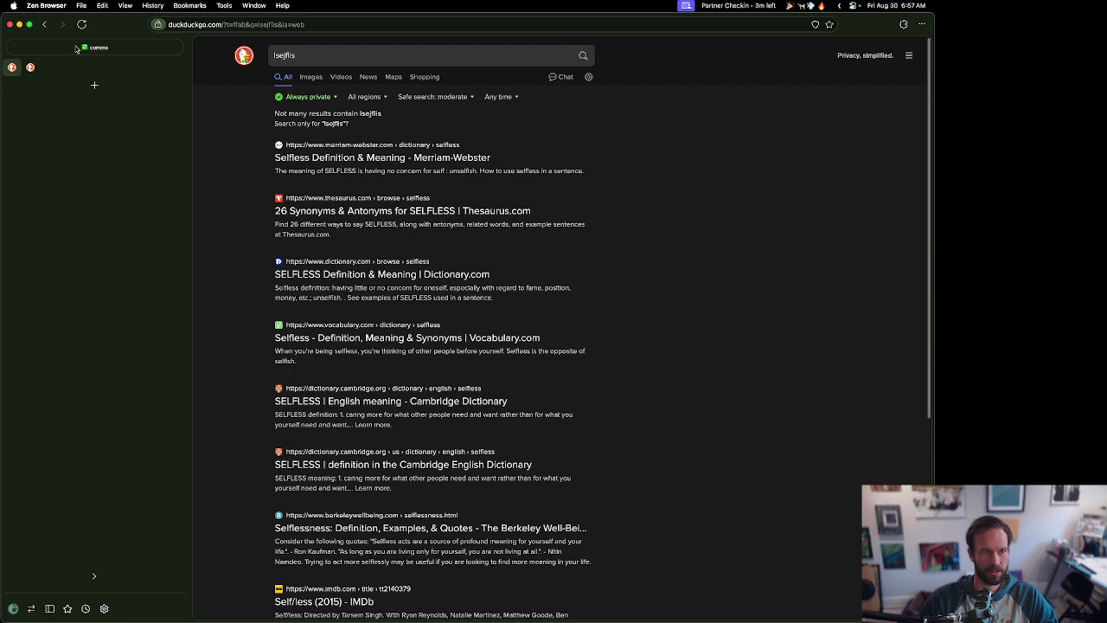
# Step: Switch to the coding workspace, check its pinned tabs, and look over the list of workspaces
pyautogui.click(76, 49)
pyautogui.click(61, 145)
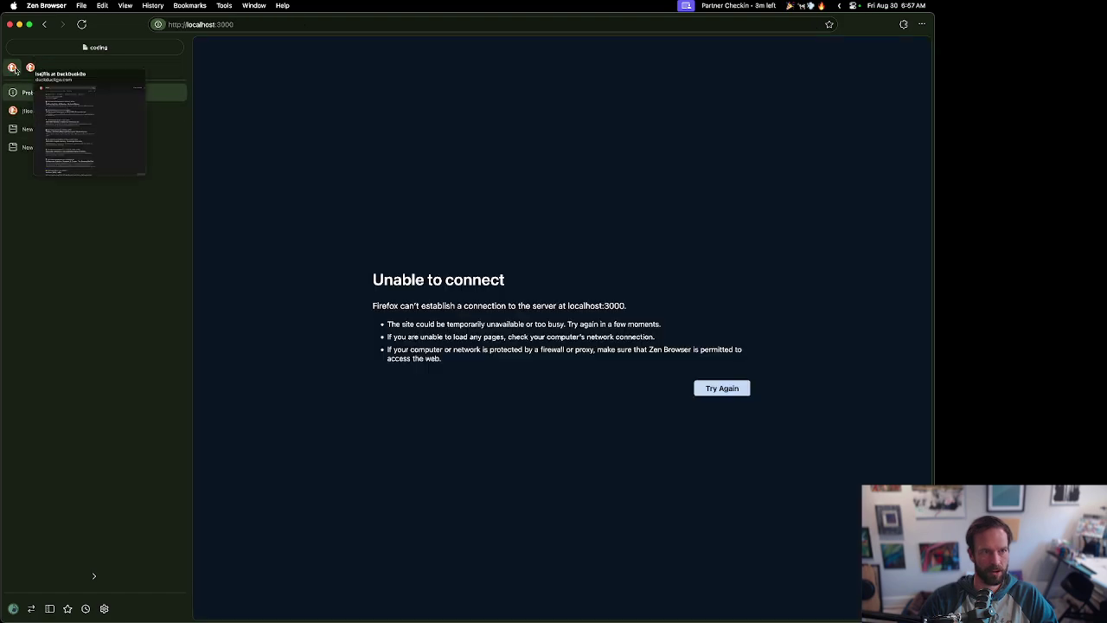
pyautogui.click(81, 49)
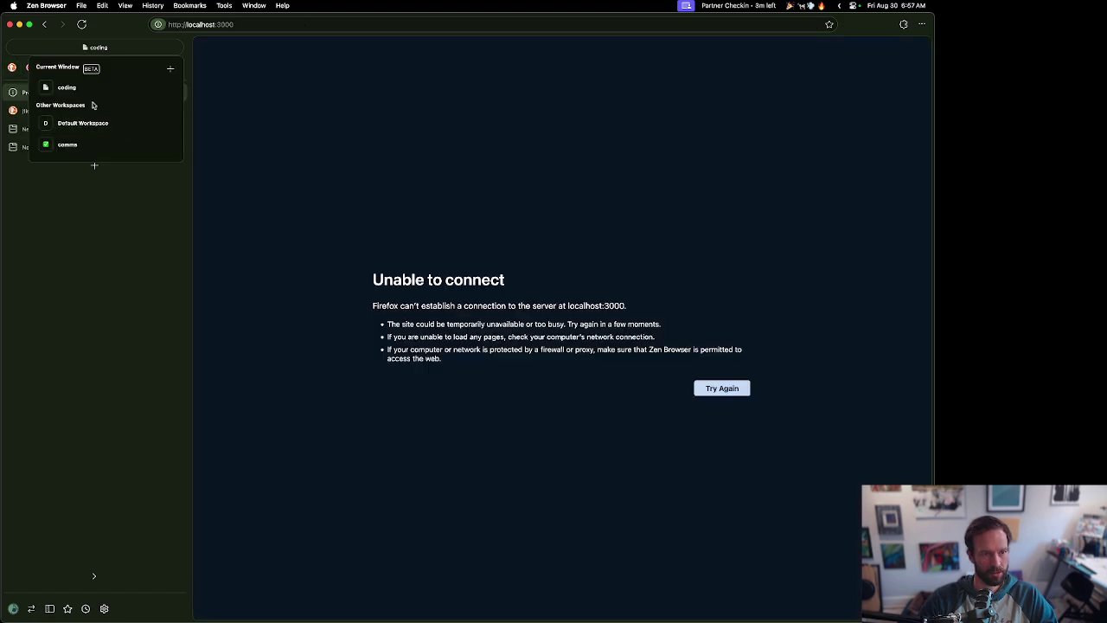
pyautogui.click(71, 209)
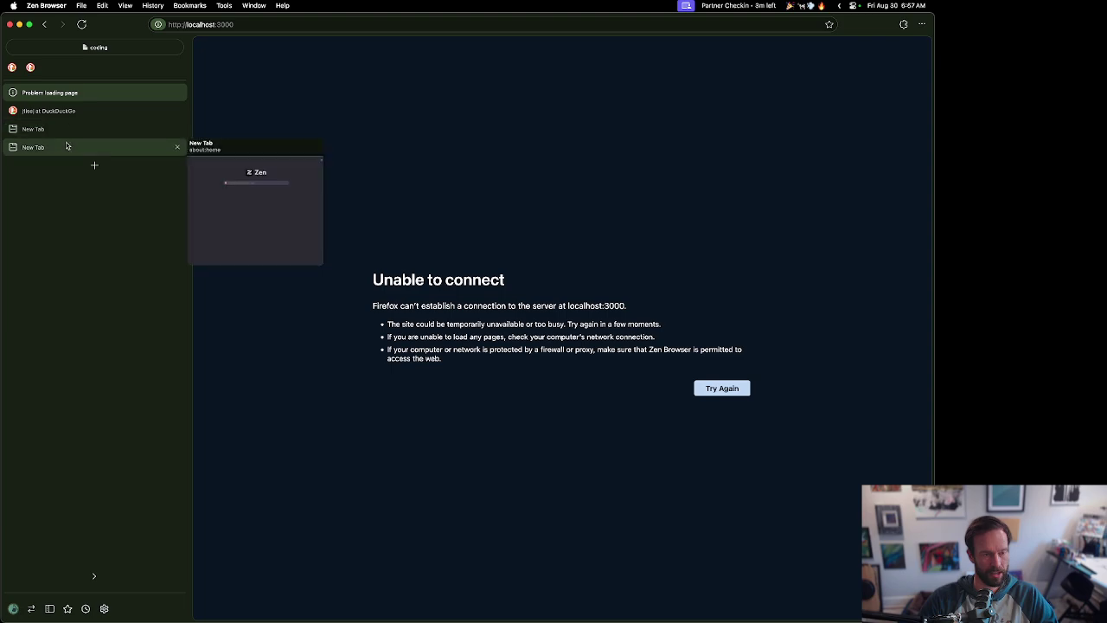
# Step: Search DuckDuckGo for "foo" in the upper of the two blank tabs in the coding workspace
pyautogui.rightClick(68, 130)
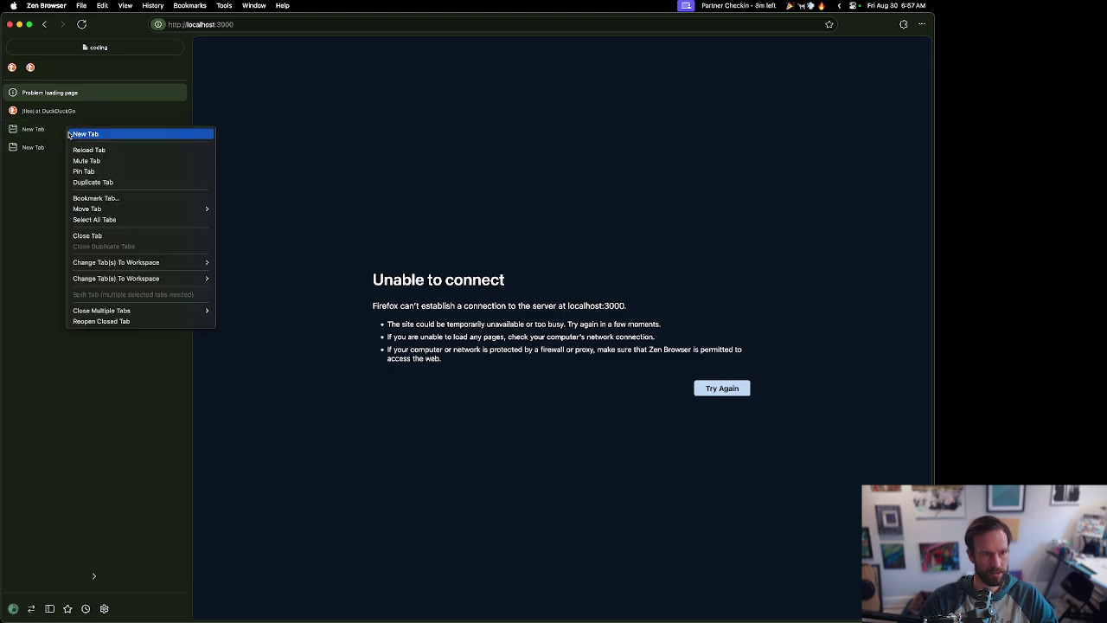
pyautogui.press('Escape')
pyautogui.click(60, 130)
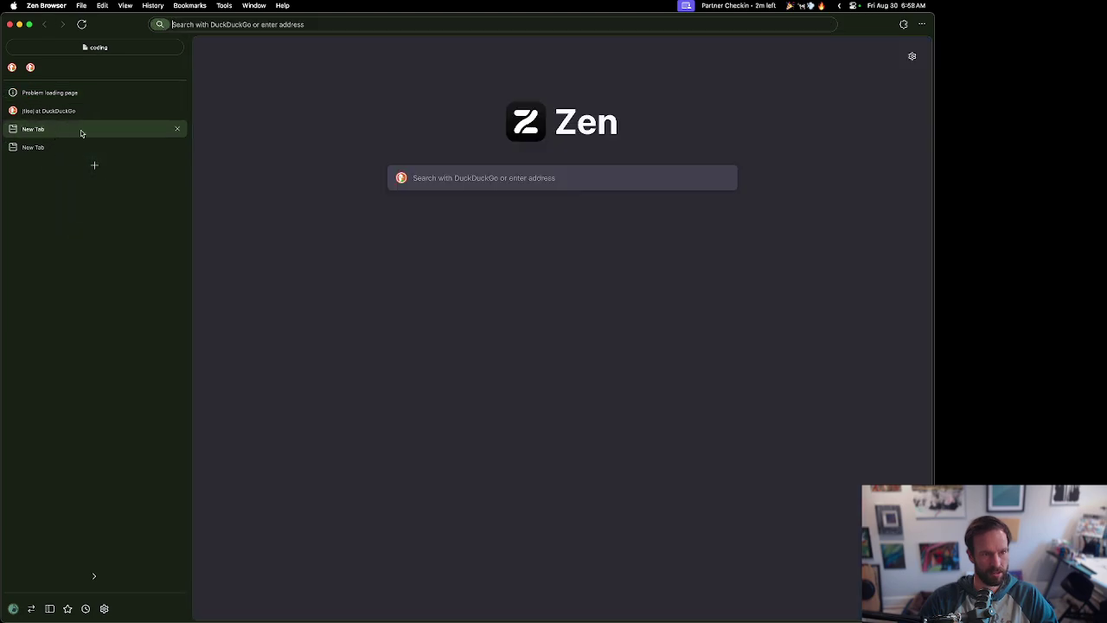
pyautogui.click(468, 178)
pyautogui.write('foo')
pyautogui.press('Return')
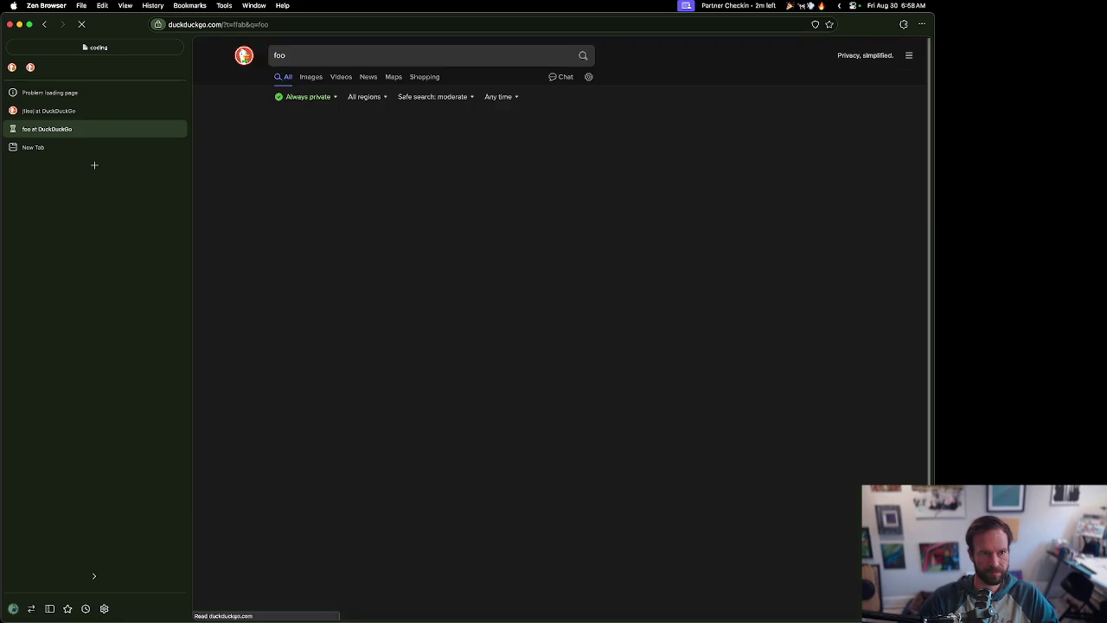
# Step: Search DuckDuckGo for "bing" in the remaining blank tab of the coding workspace
pyautogui.click(148, 148)
pyautogui.click(448, 178)
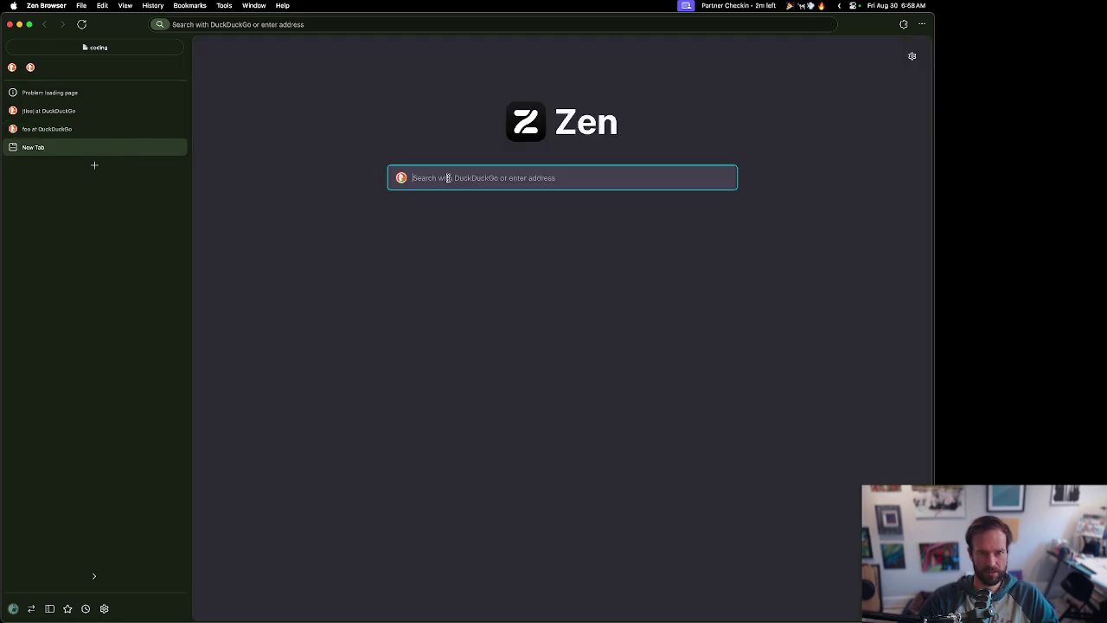
pyautogui.write('bing')
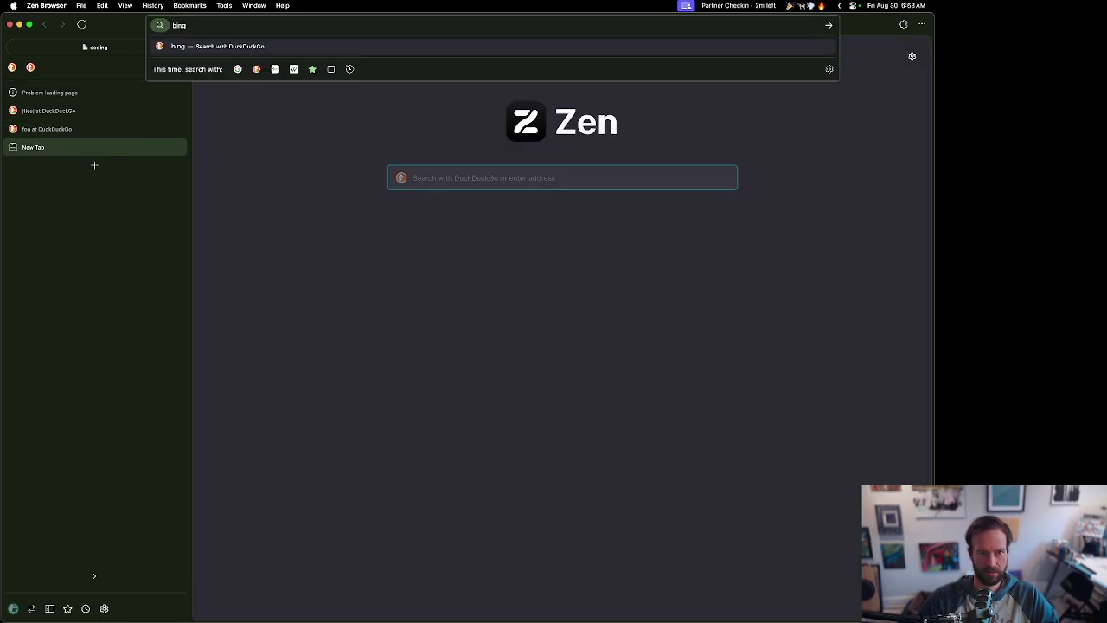
pyautogui.press('Return')
# Step: Return to the "foo" tab, and examine its tab options and the list of workspaces
pyautogui.click(85, 129)
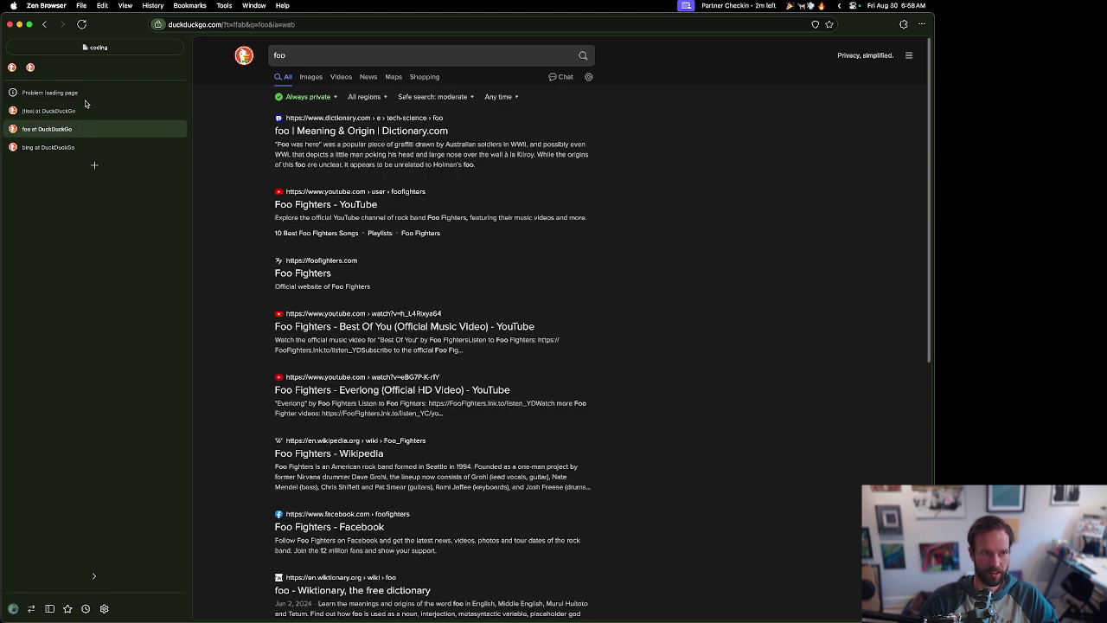
pyautogui.rightClick(68, 131)
pyautogui.click(44, 199)
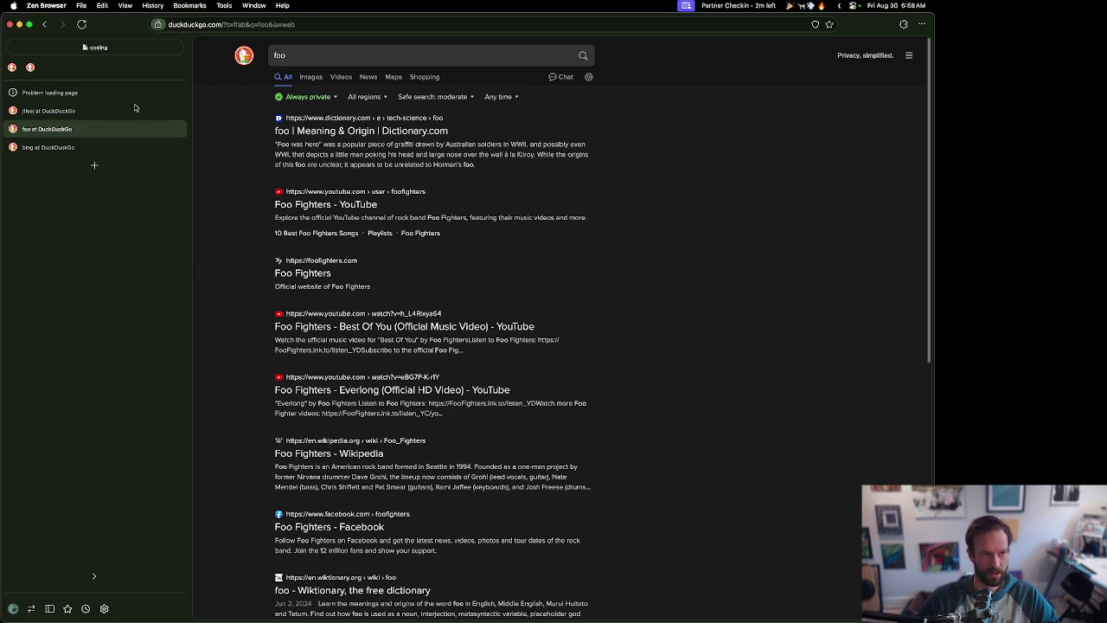
pyautogui.click(122, 47)
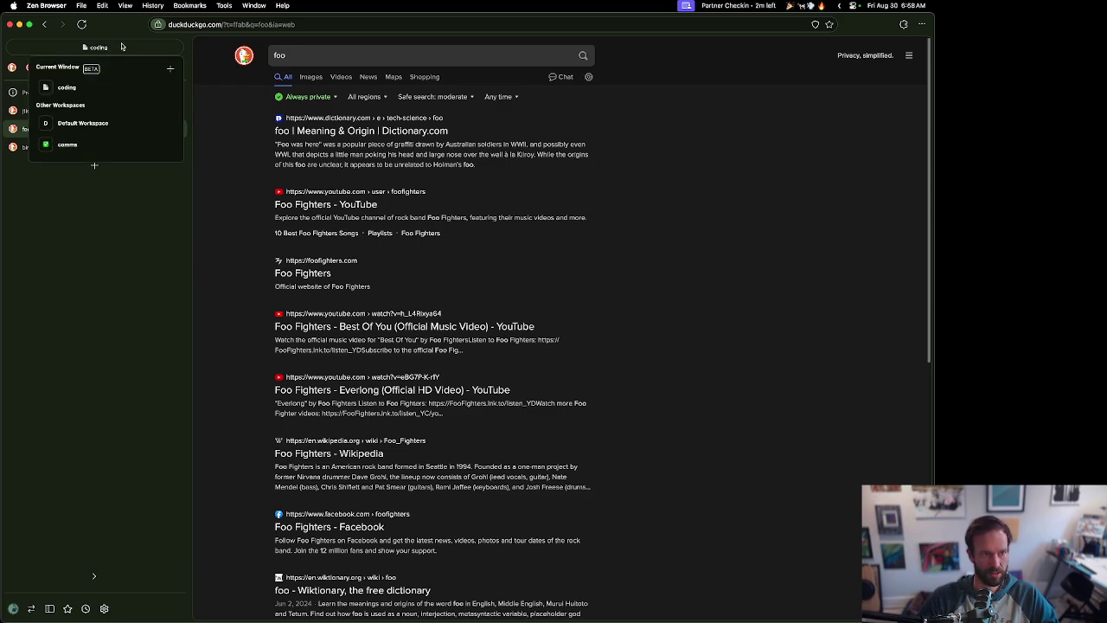
pyautogui.click(71, 275)
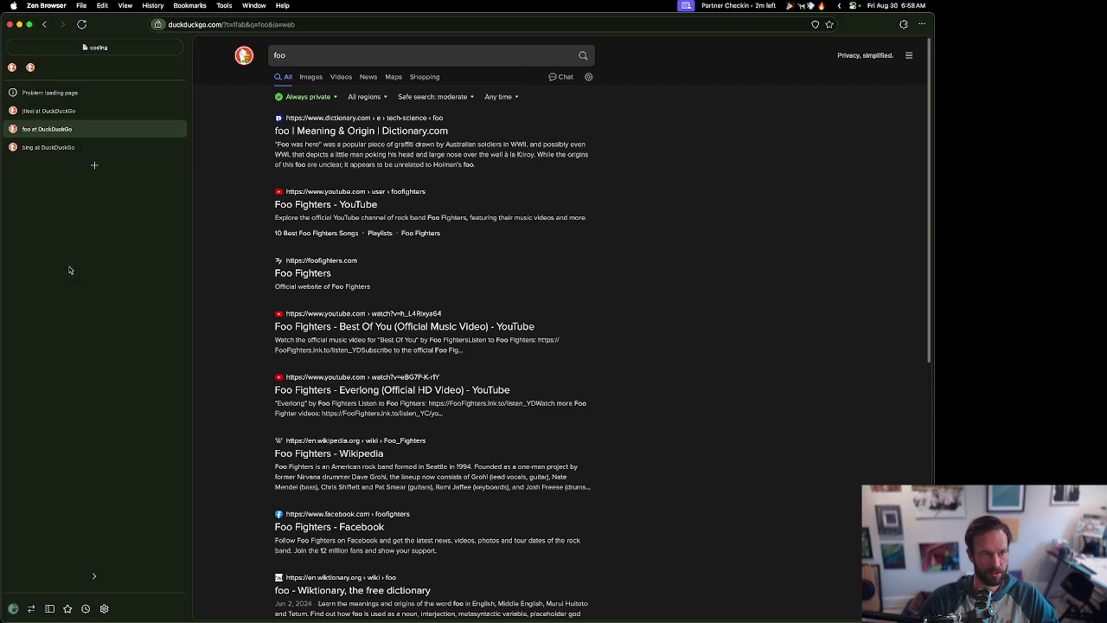
# Step: Look up the workspace actions in the Keyboard Shortcuts settings and cycle through the workspaces back to coding
pyautogui.press('super+comma')
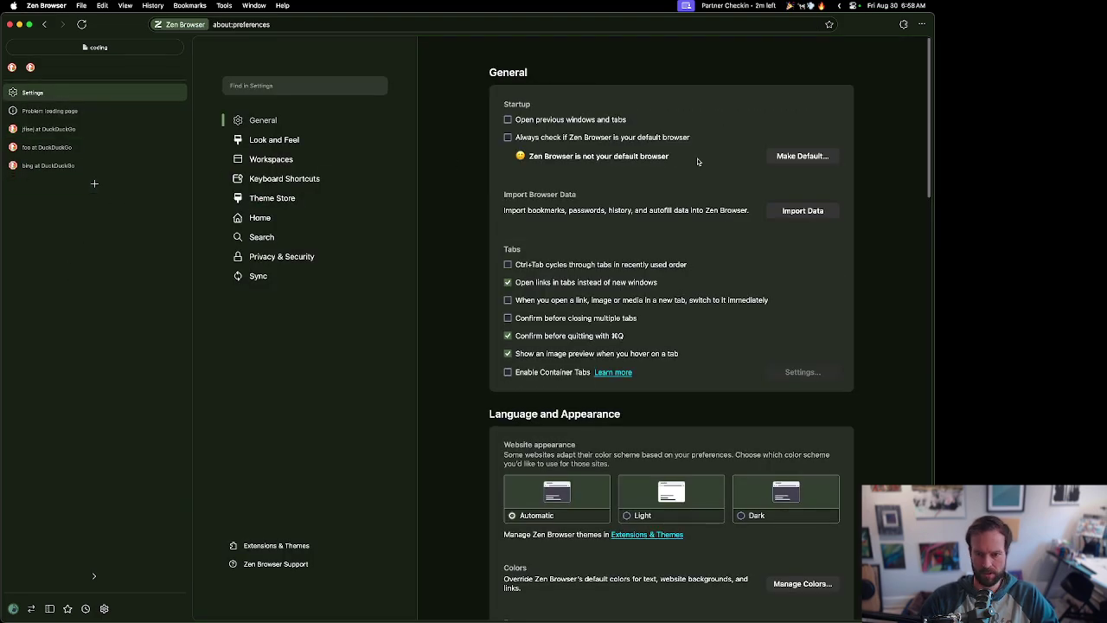
pyautogui.click(279, 180)
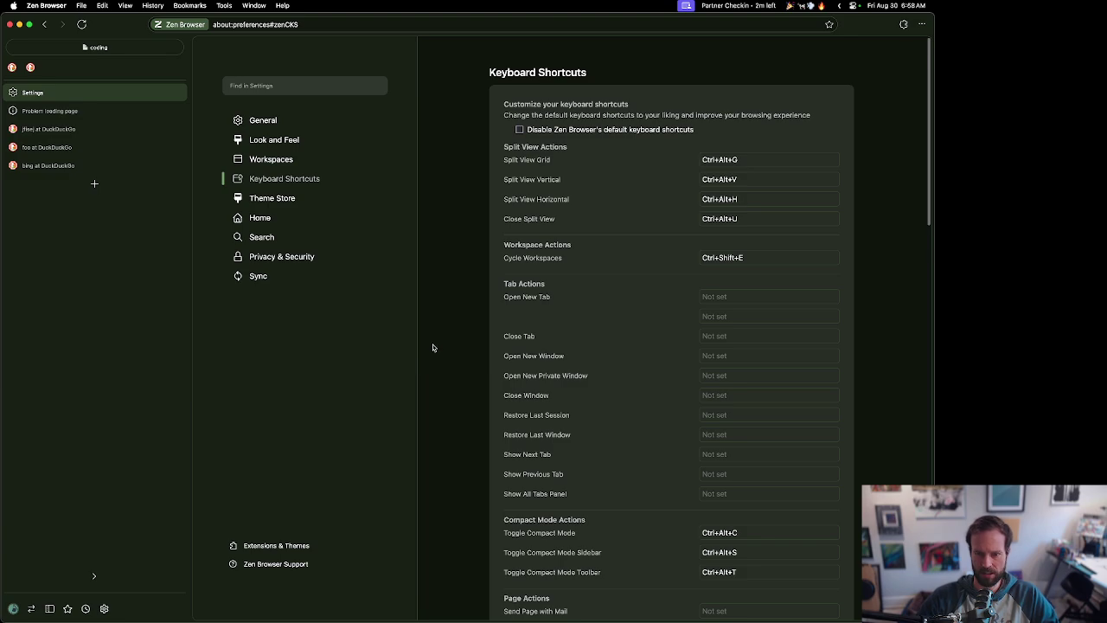
pyautogui.hotkey('ctrl', 'shift', 'e')
pyautogui.hotkey('ctrl', 'shift', 'e')
pyautogui.hotkey('ctrl', 'shift', 'e')
pyautogui.hotkey('ctrl', 'shift', 'e')
pyautogui.hotkey('ctrl', 'shift', 'e')
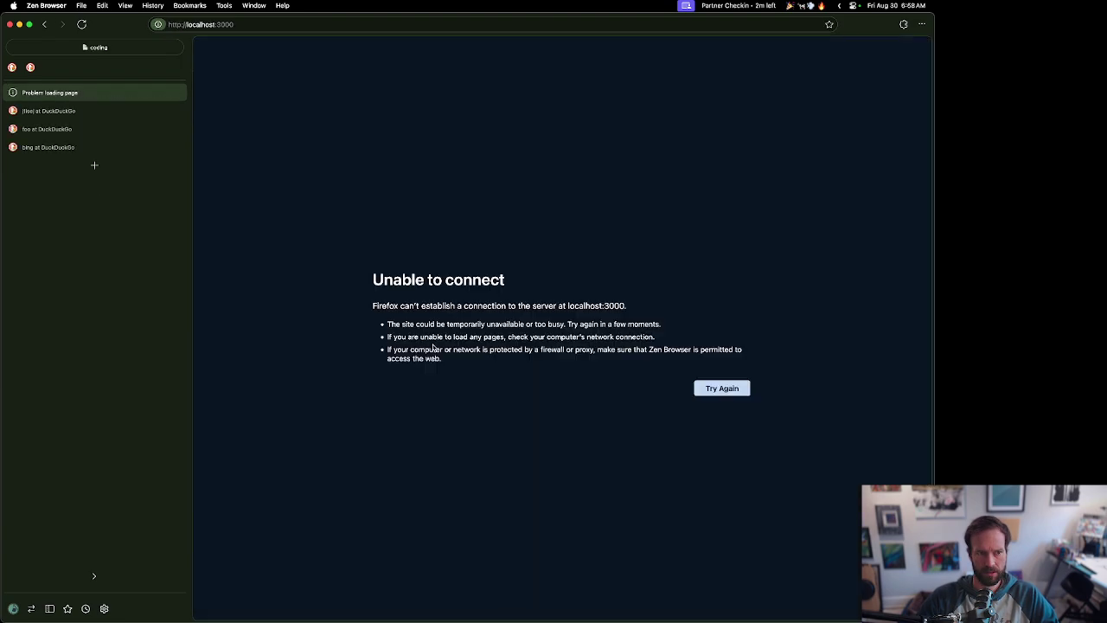
# Step: Cycle repeatedly through the coding, comms and default workspaces, finishing on the coding workspace
pyautogui.hotkey('ctrl', 'shift', 'e')
pyautogui.hotkey('ctrl', 'shift', 'e')
pyautogui.hotkey('ctrl', 'shift', 'e')
pyautogui.hotkey('ctrl', 'shift', 'e')
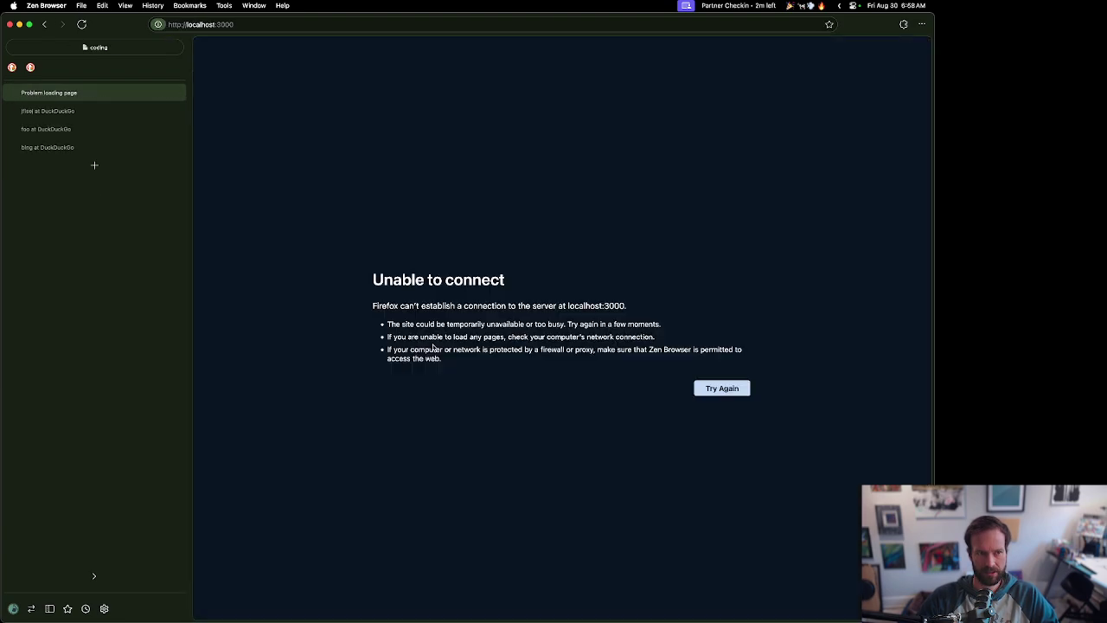
pyautogui.hotkey('ctrl', 'shift', 'e')
pyautogui.hotkey('ctrl', 'shift', 'e')
pyautogui.hotkey('ctrl', 'shift', 'e')
pyautogui.hotkey('ctrl', 'shift', 'e')
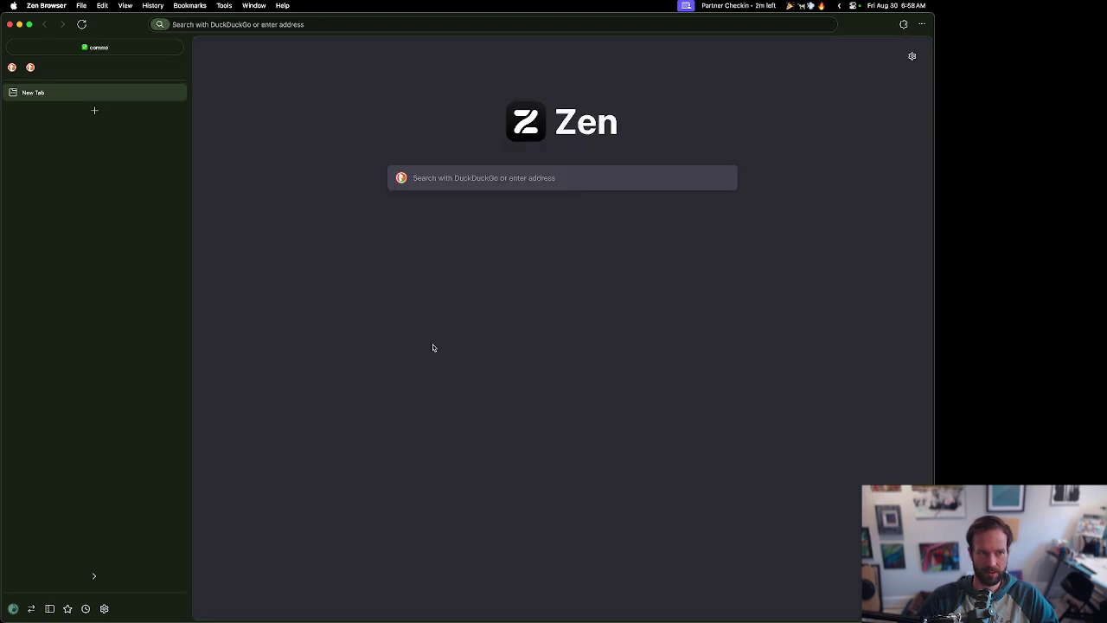
pyautogui.hotkey('ctrl', 'shift', 'e')
pyautogui.hotkey('ctrl', 'shift', 'e')
pyautogui.hotkey('ctrl', 'shift', 'e')
pyautogui.hotkey('ctrl', 'shift', 'e')
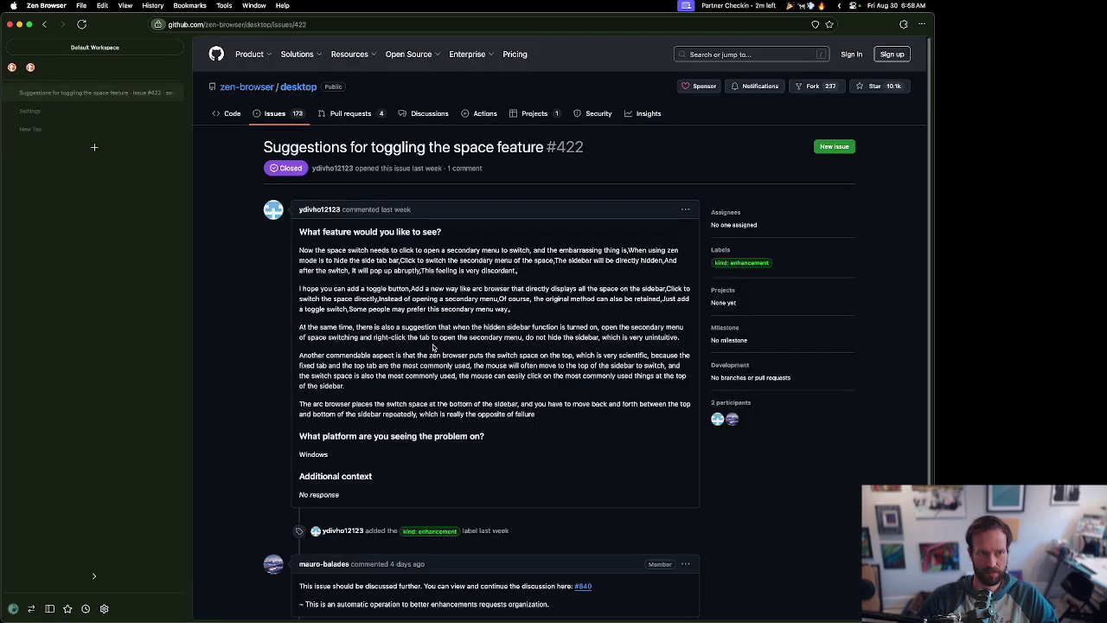
pyautogui.hotkey('ctrl', 'shift', 'e')
pyautogui.hotkey('ctrl', 'shift', 'e')
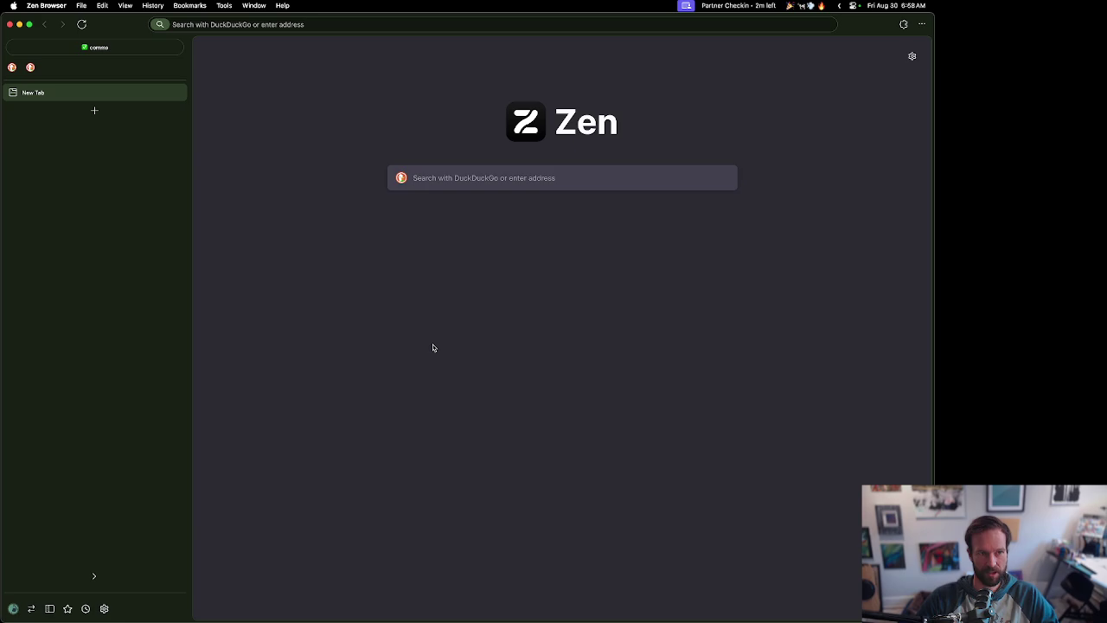
pyautogui.hotkey('ctrl', 'shift', 'e')
pyautogui.hotkey('ctrl', 'shift', 'e')
# Step: Open the downloads library, close it again, and cycle from the coding workspace to the Default Workspace
pyautogui.press('super+j')
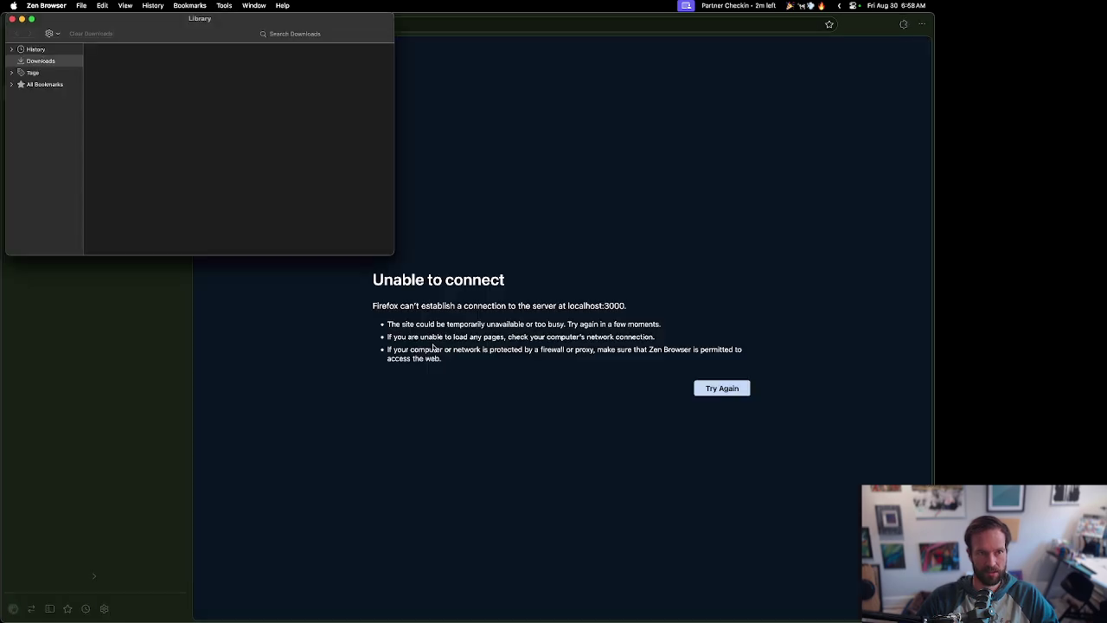
pyautogui.press('super+w')
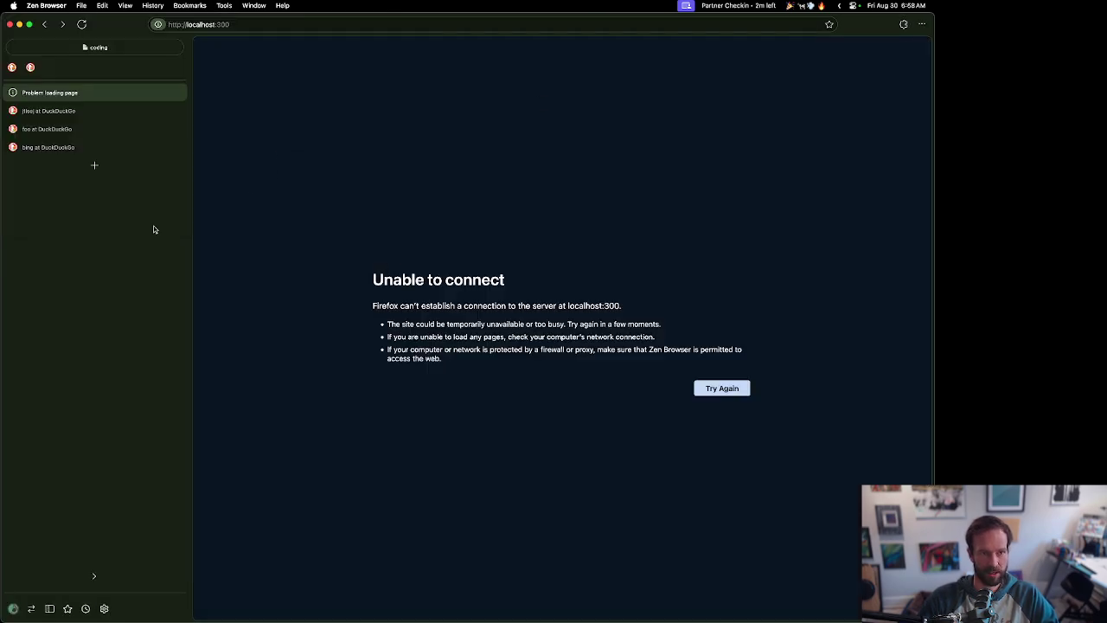
pyautogui.hotkey('ctrl', 'shift', 'e')
pyautogui.hotkey('ctrl', 'shift', 'e')
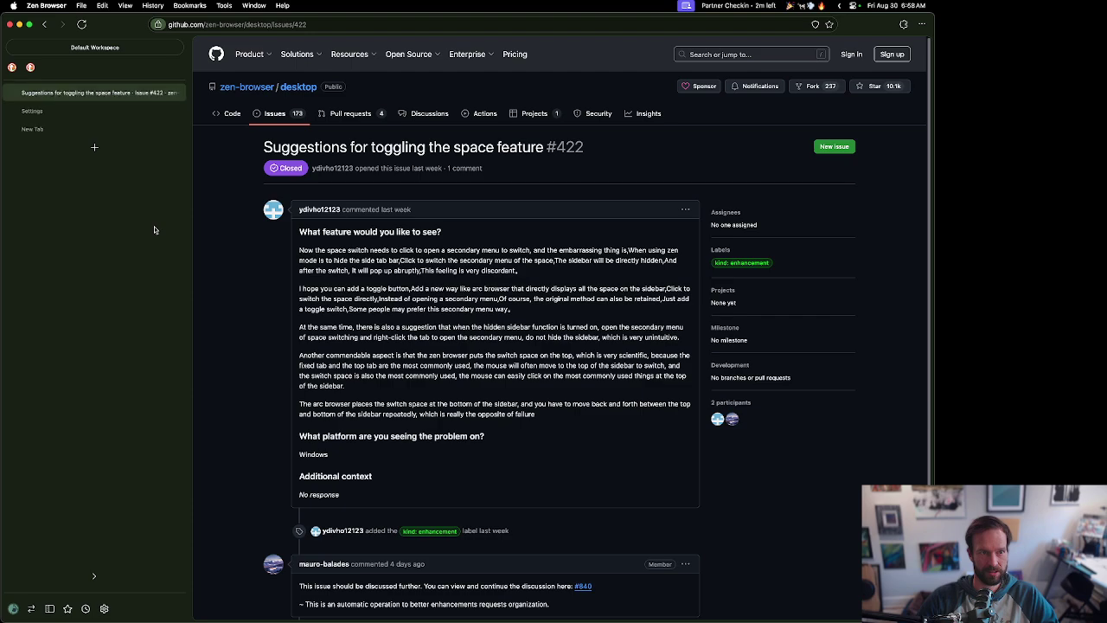
# Step: Examine the workspace list and the actions available for the Default Workspace
pyautogui.click(72, 48)
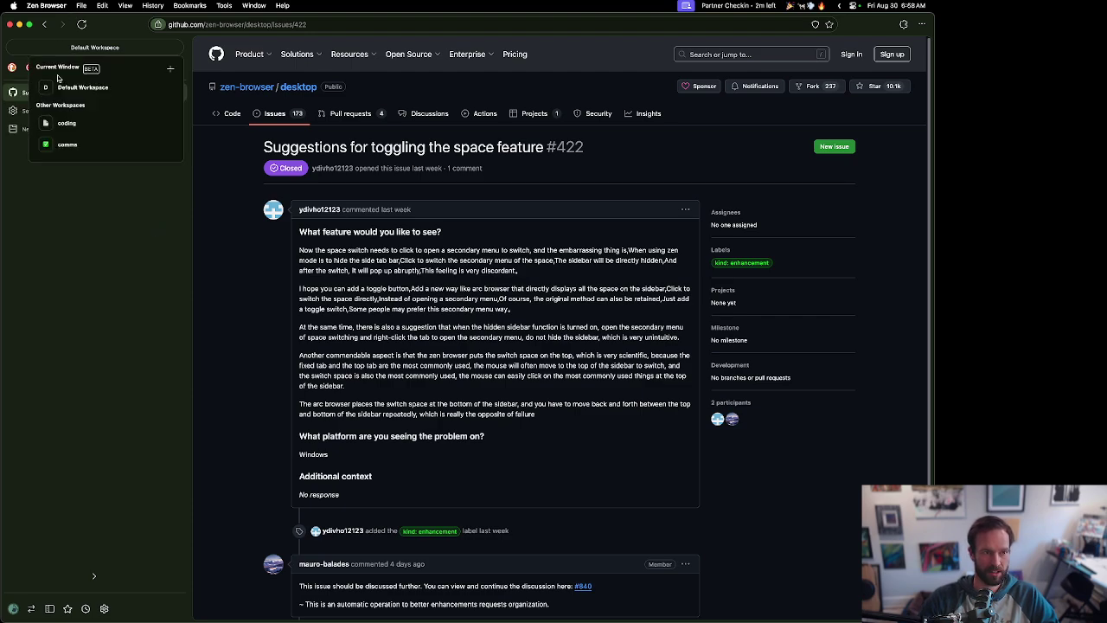
pyautogui.click(105, 88)
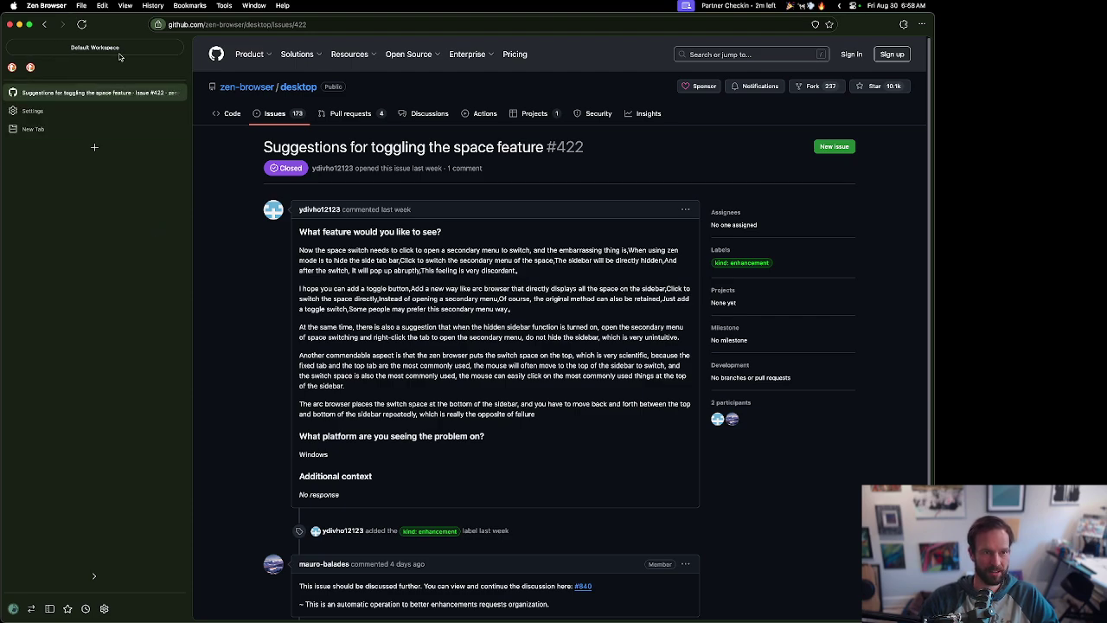
pyautogui.click(113, 51)
pyautogui.click(168, 88)
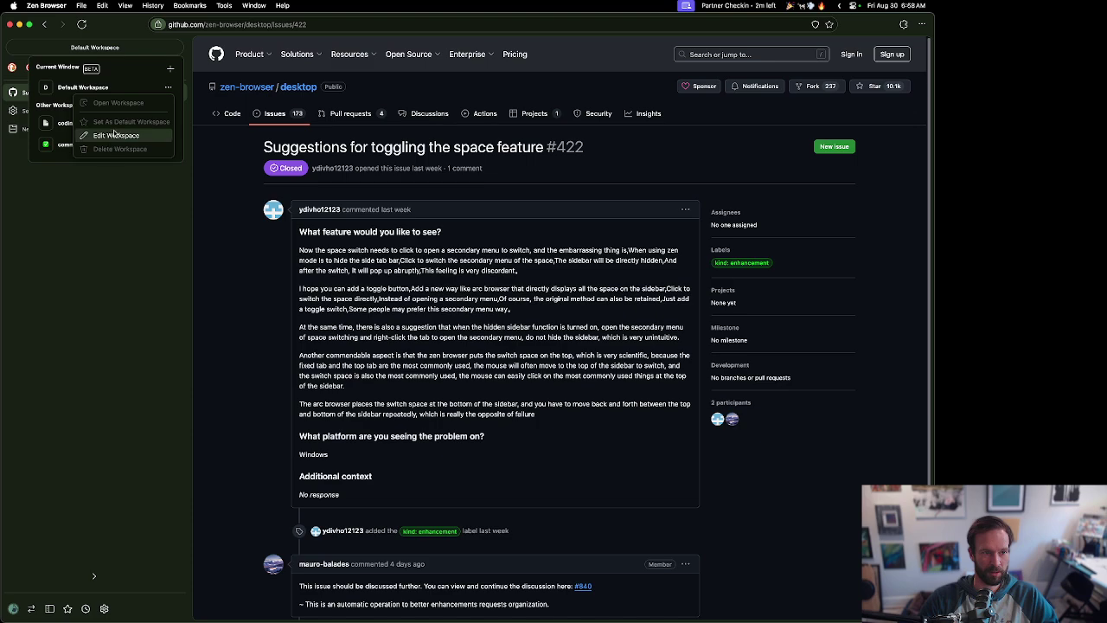
pyautogui.click(76, 131)
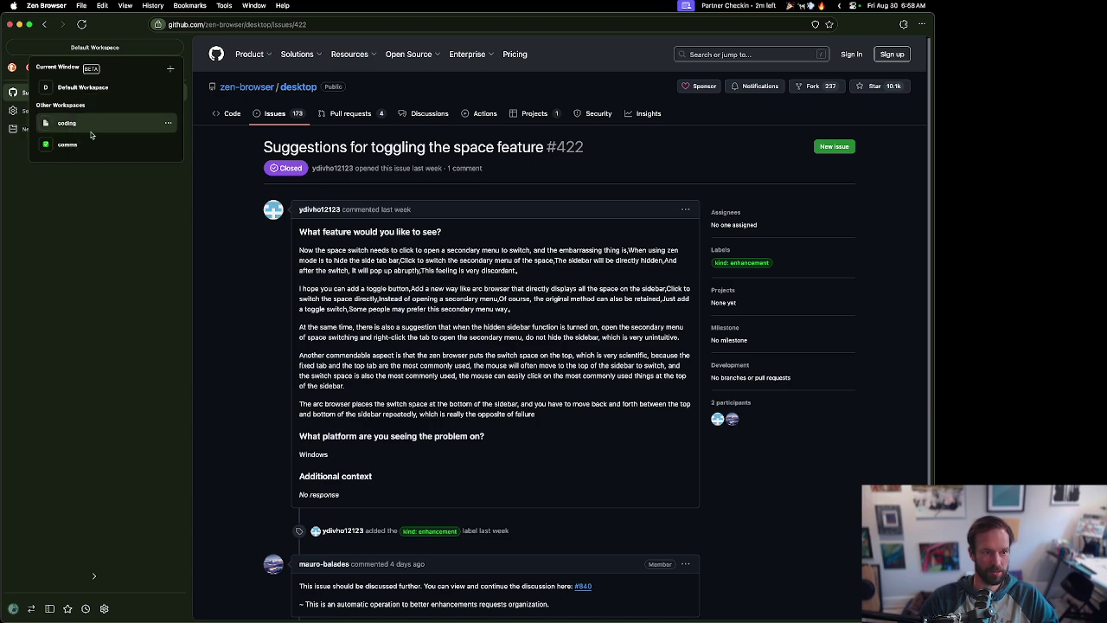
# Step: Delete the comms workspace, and try to switch workspaces with a sideways swipe over the tab list
pyautogui.click(168, 145)
pyautogui.click(113, 207)
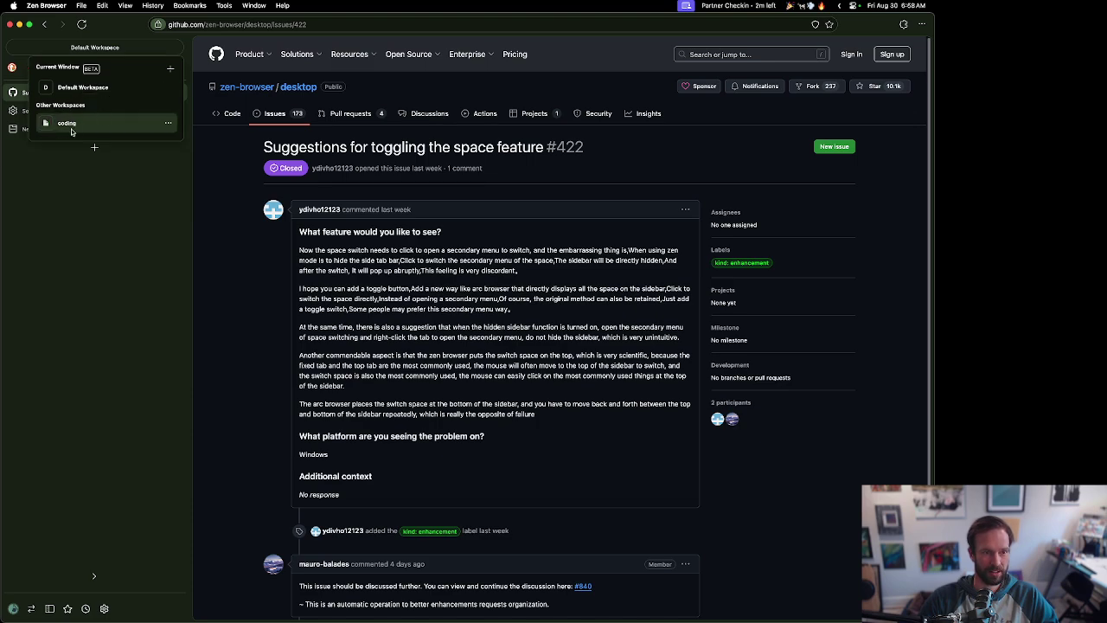
pyautogui.click(83, 249)
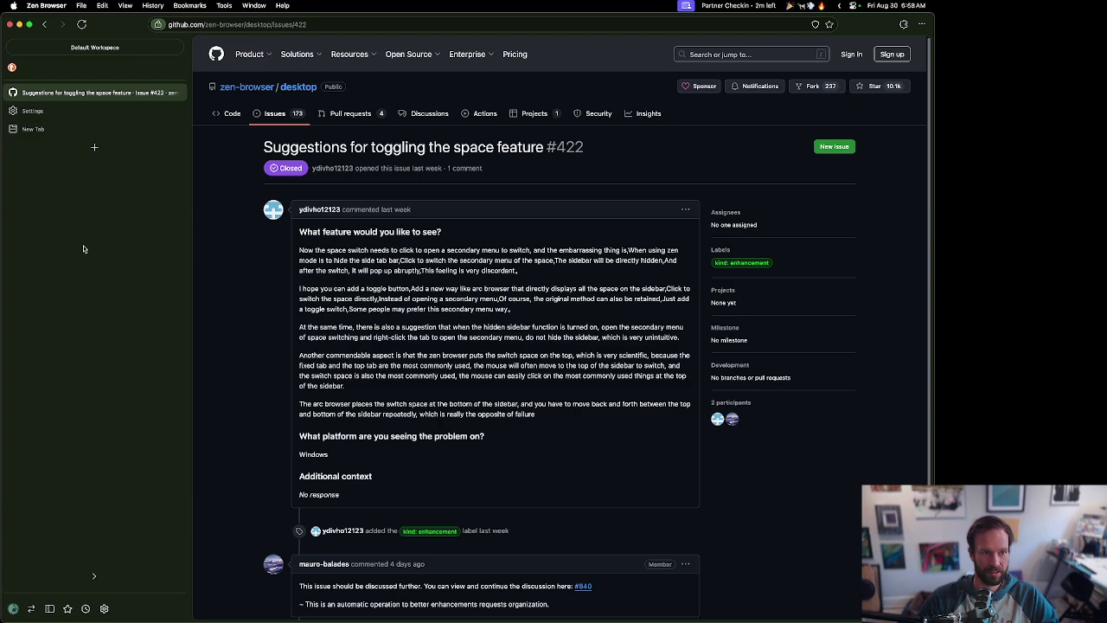
pyautogui.hscroll(2, 83, 249)
pyautogui.hscroll(-2, 83, 250)
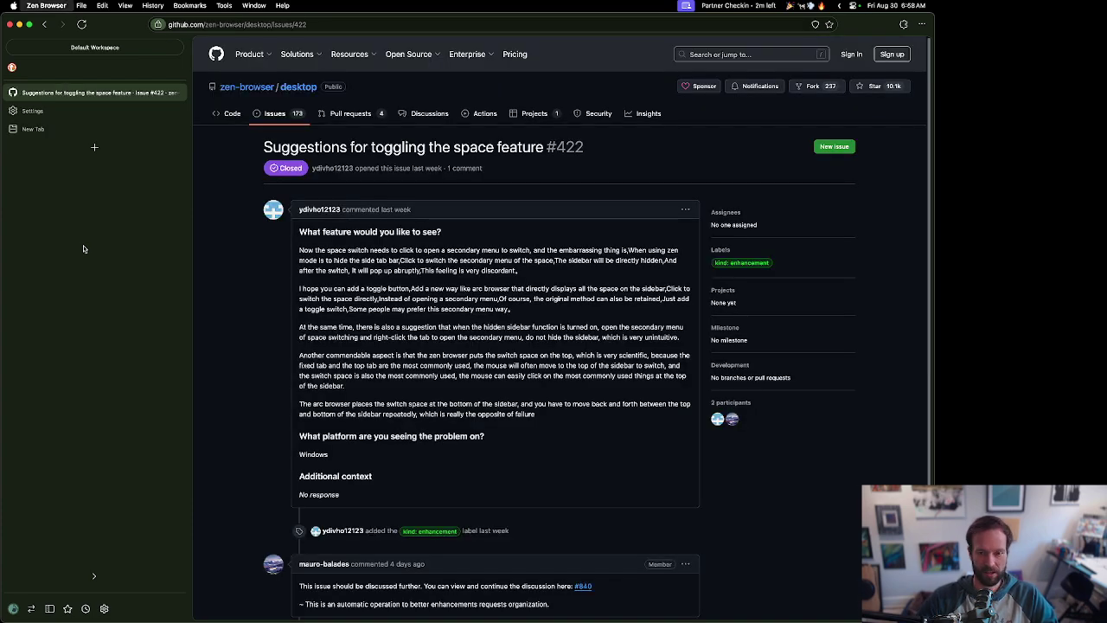
# Step: Review the Keyboard Shortcuts settings, from the split view actions down through the tab, compact mode and page actions
pyautogui.press('super+comma')
pyautogui.click(285, 178)
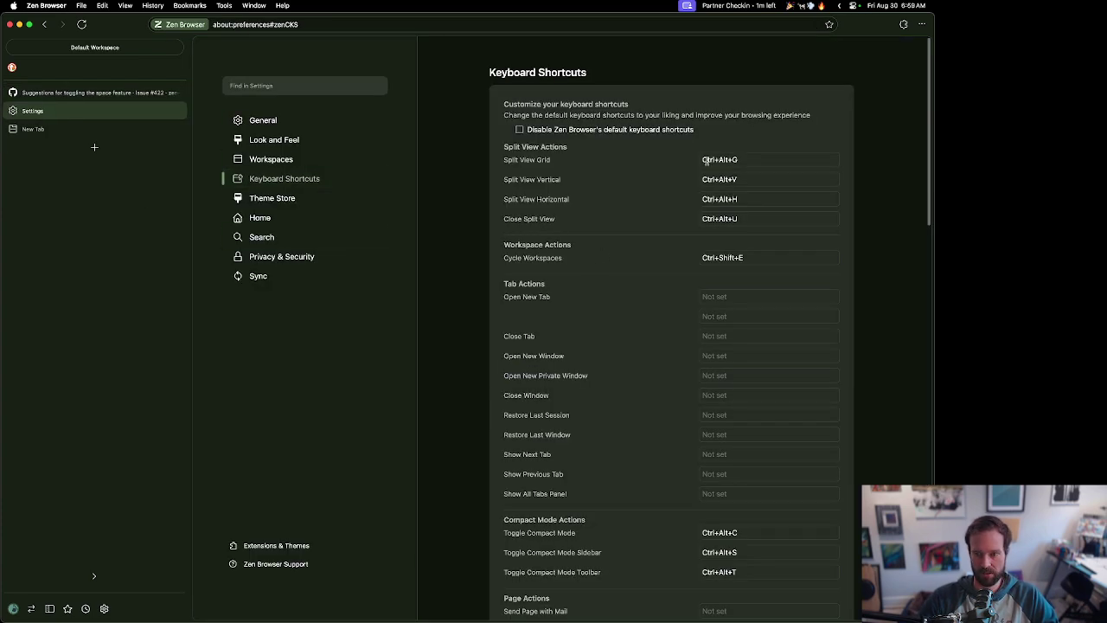
pyautogui.scroll(-1, 462, 330)
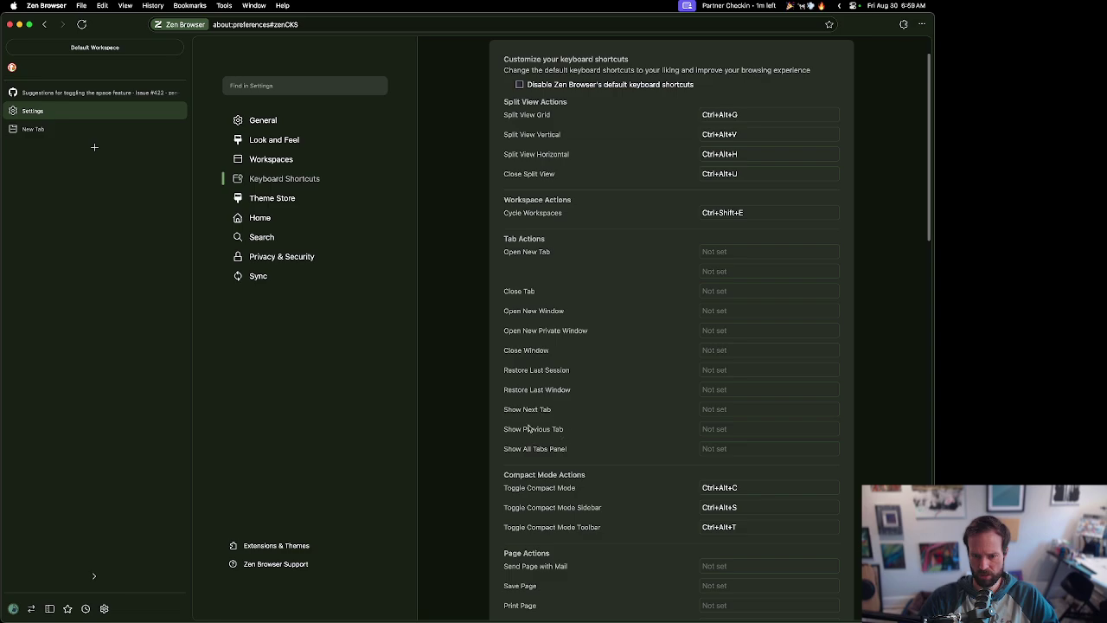
pyautogui.scroll(-3, 507, 420)
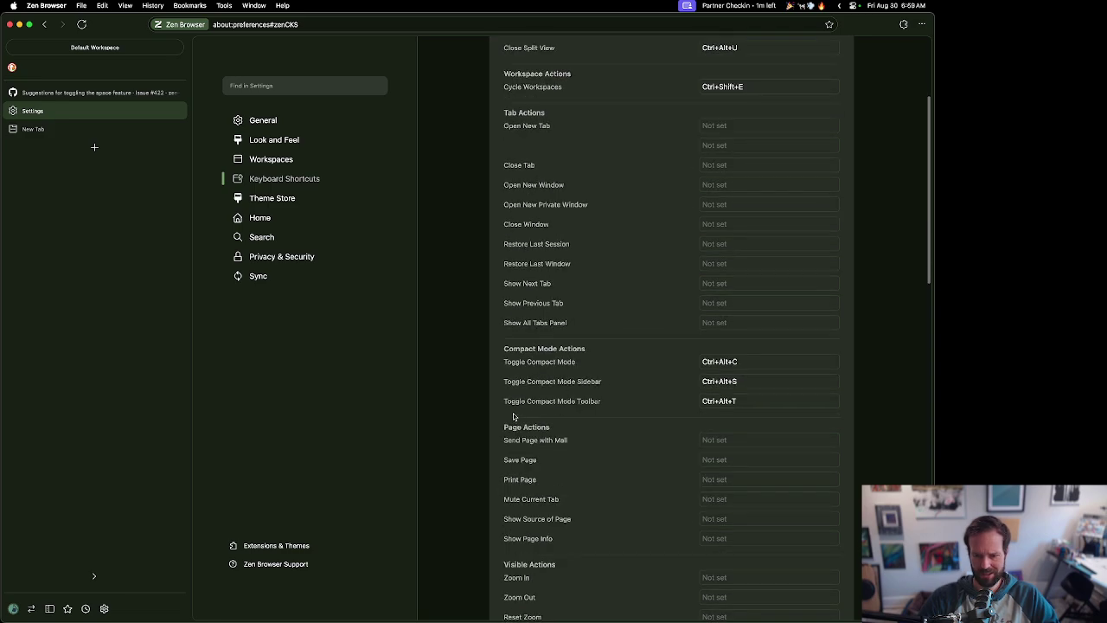
pyautogui.scroll(-4, 514, 414)
# Step: Find "click" on the GitHub issue page and step through its matches
pyautogui.click(74, 92)
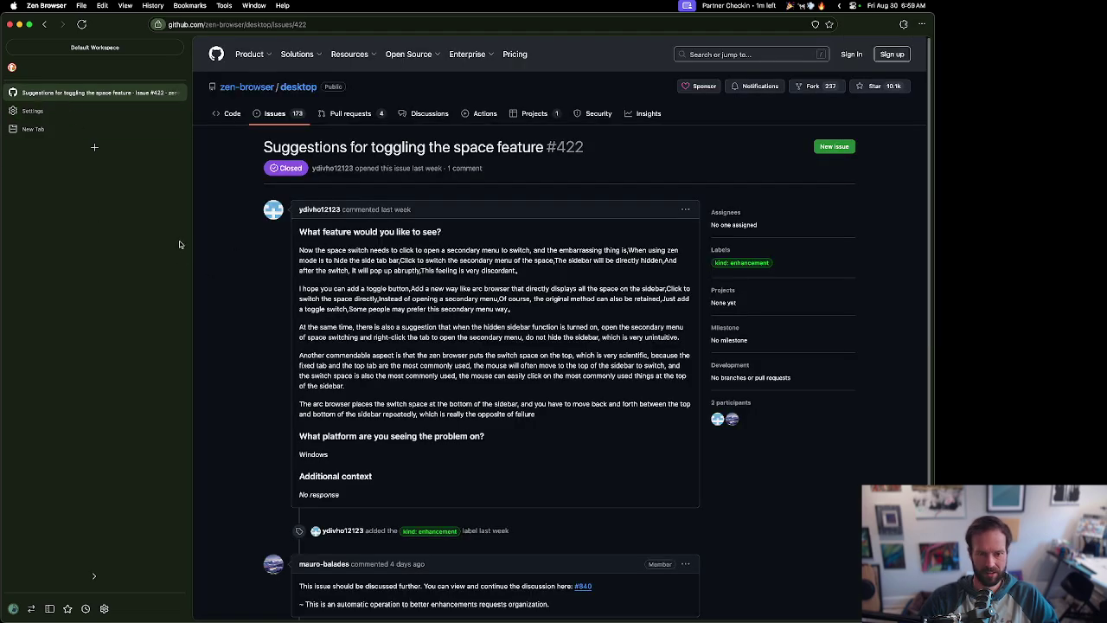
pyautogui.press('super+f')
pyautogui.write('click')
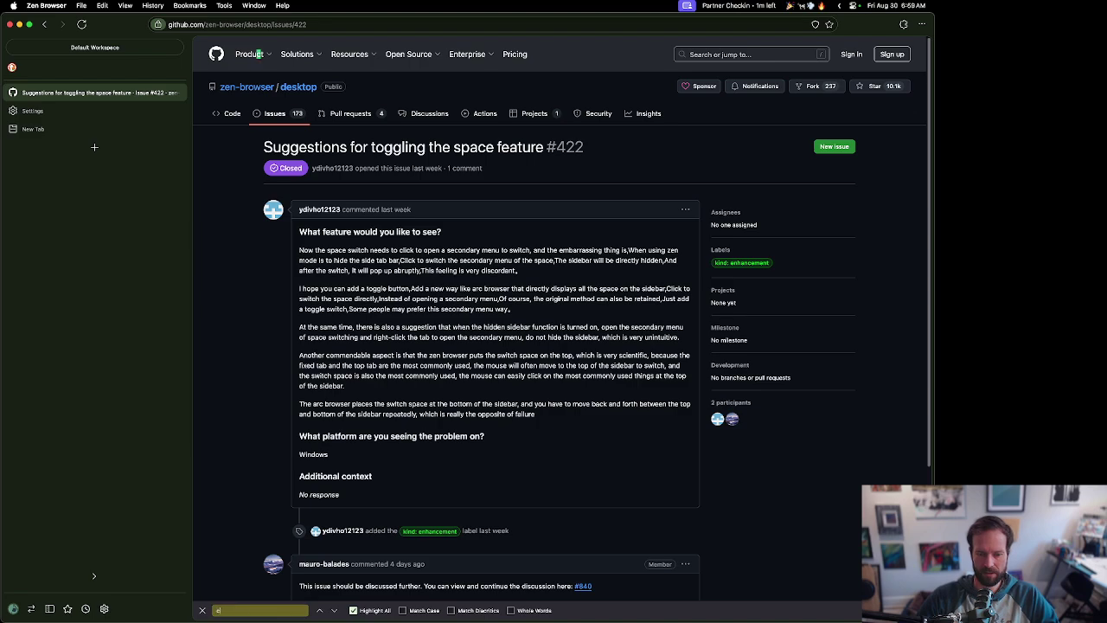
pyautogui.press('Return')
pyautogui.press('Return')
pyautogui.press('Return')
pyautogui.press('Return')
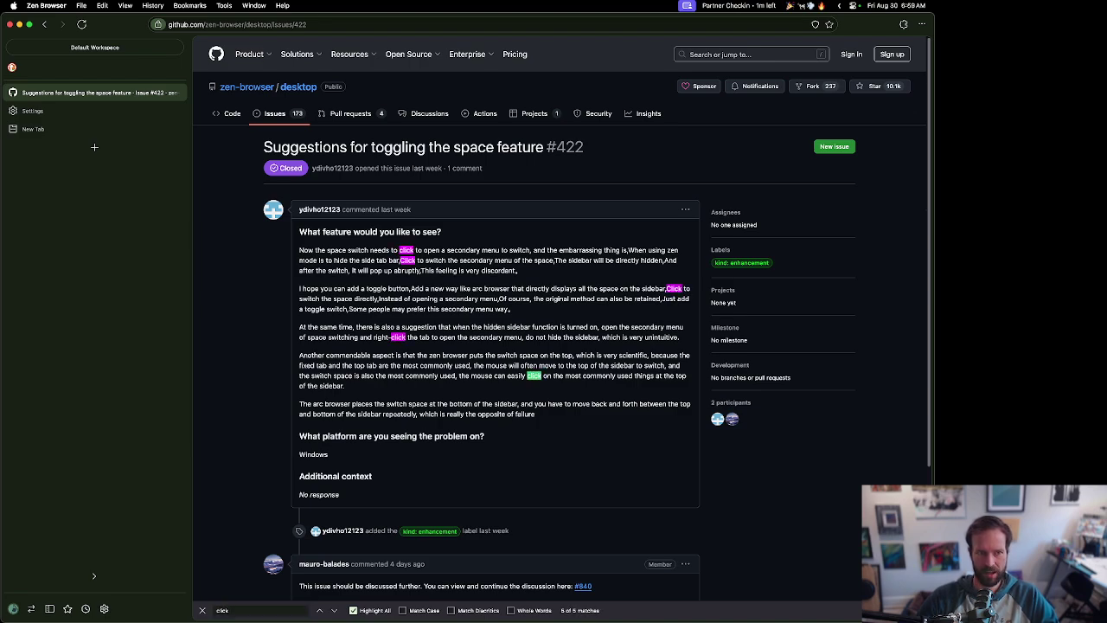
# Step: Assign the Meta+n keyboard shortcut to the Show Next Search Result action
pyautogui.press('super+comma')
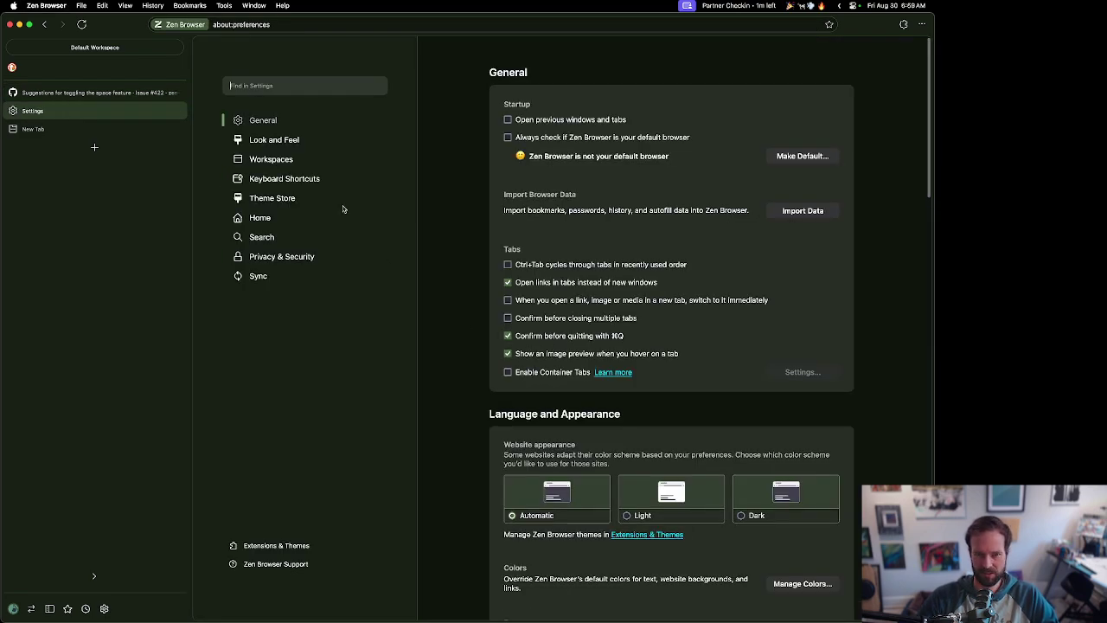
pyautogui.click(284, 178)
pyautogui.scroll(-5, 462, 346)
pyautogui.scroll(-5, 462, 346)
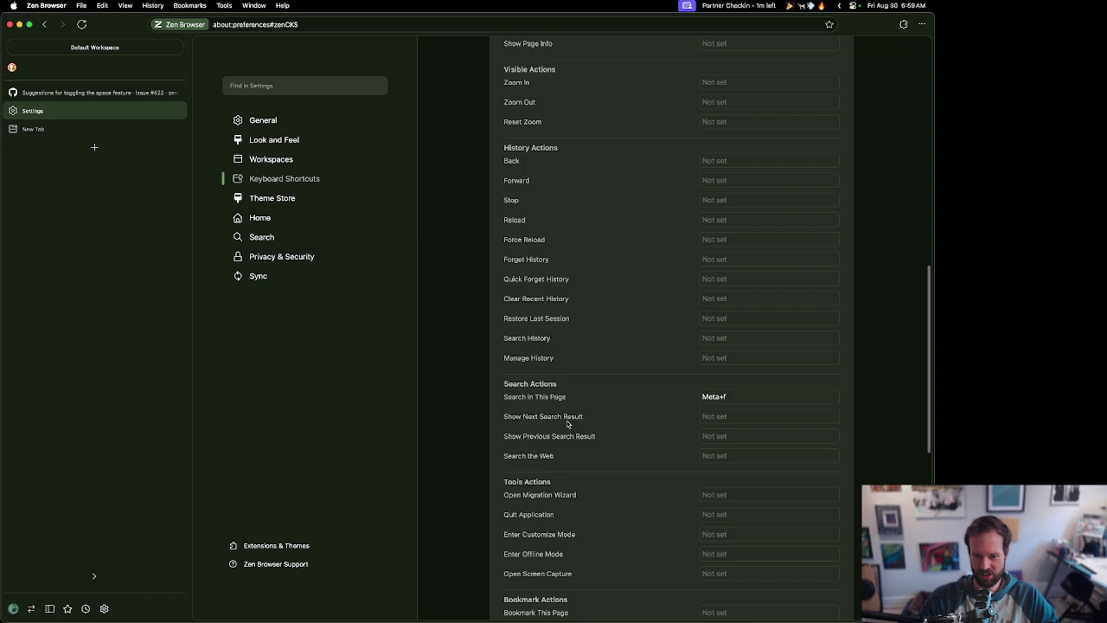
pyautogui.click(729, 417)
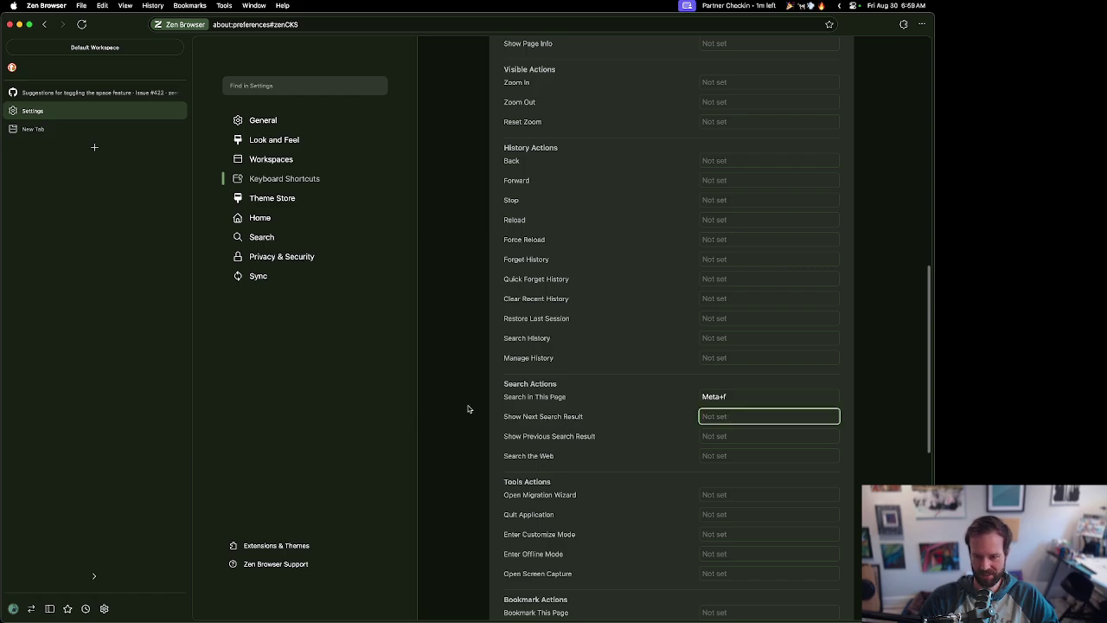
pyautogui.click(91, 93)
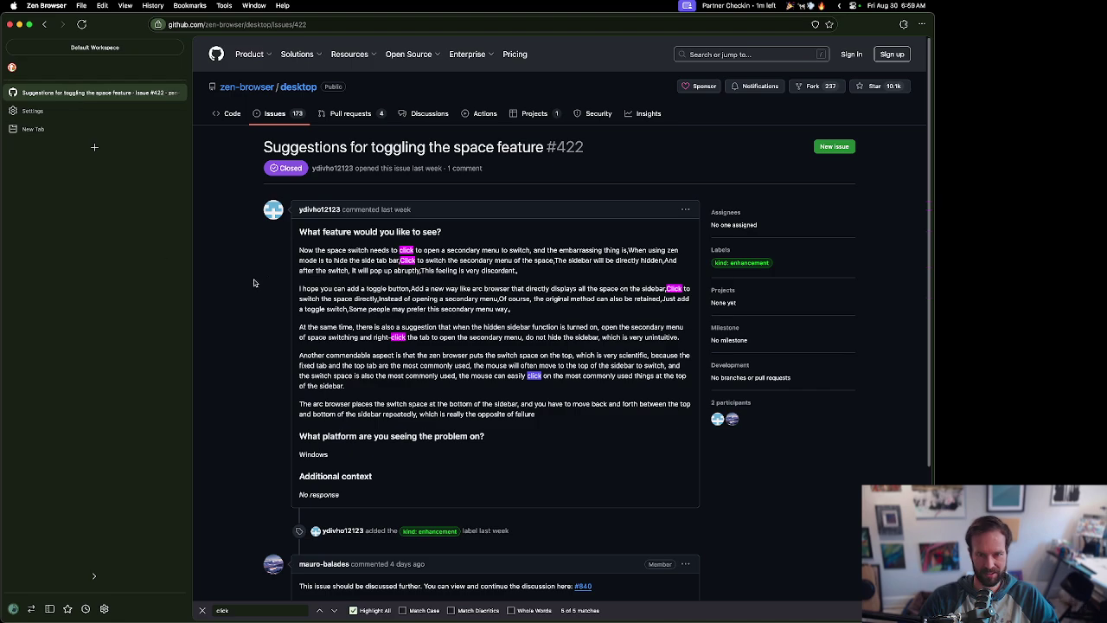
pyautogui.click(34, 110)
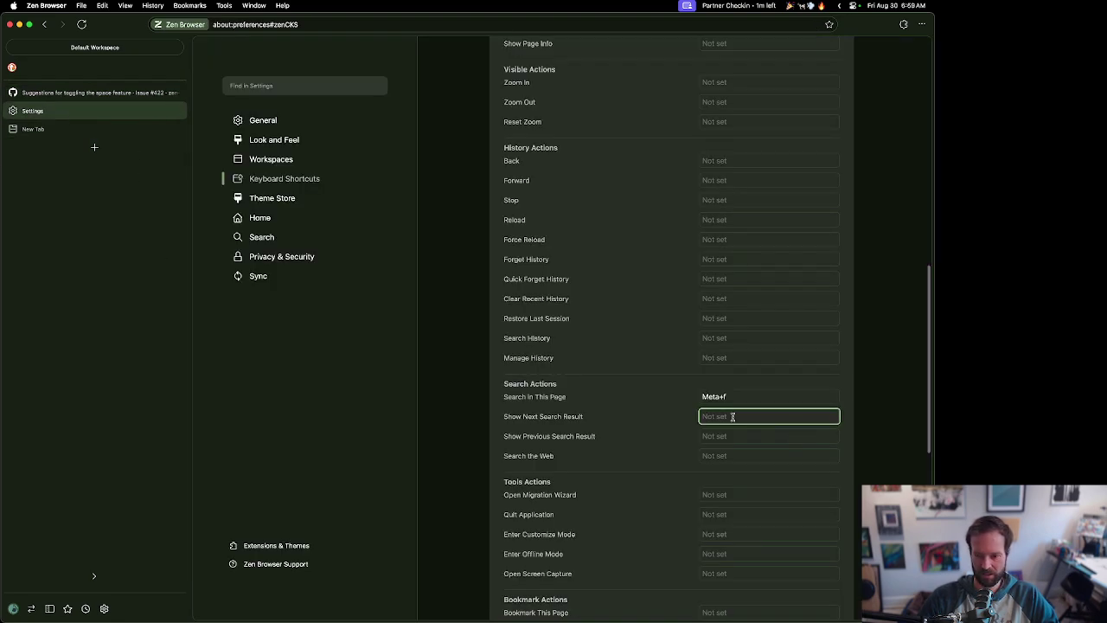
pyautogui.press('super')
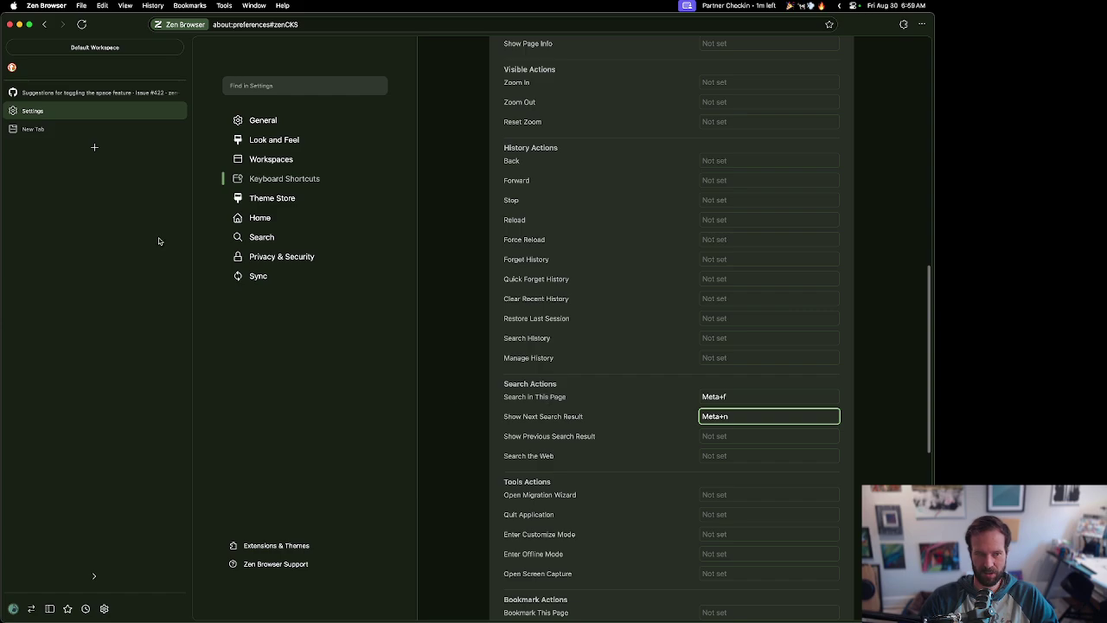
# Step: Find "switch" on the GitHub issue page and step repeatedly through its matches, advancing once more with the page itself focused
pyautogui.click(70, 94)
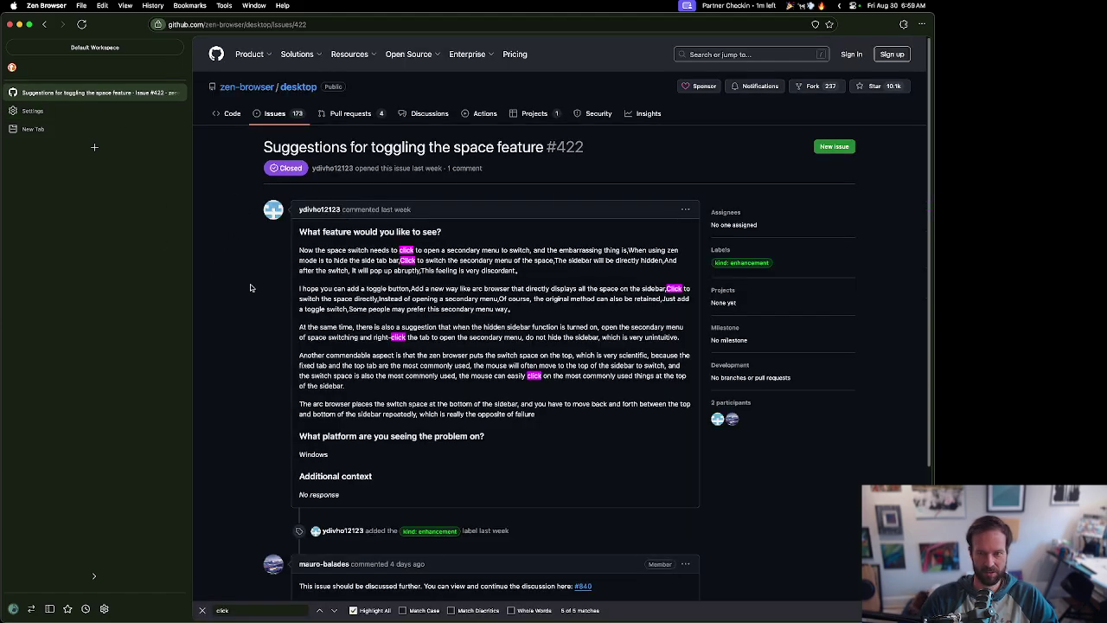
pyautogui.press('super+f')
pyautogui.write('switch')
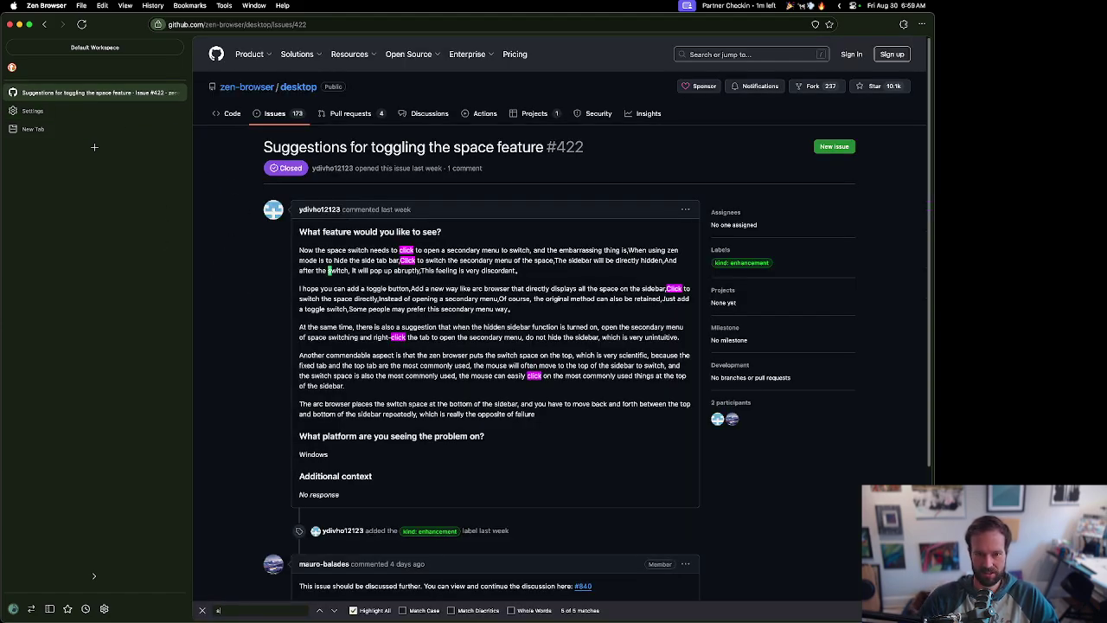
pyautogui.press('Return')
pyautogui.press('Return')
pyautogui.press('Return')
pyautogui.press('Return')
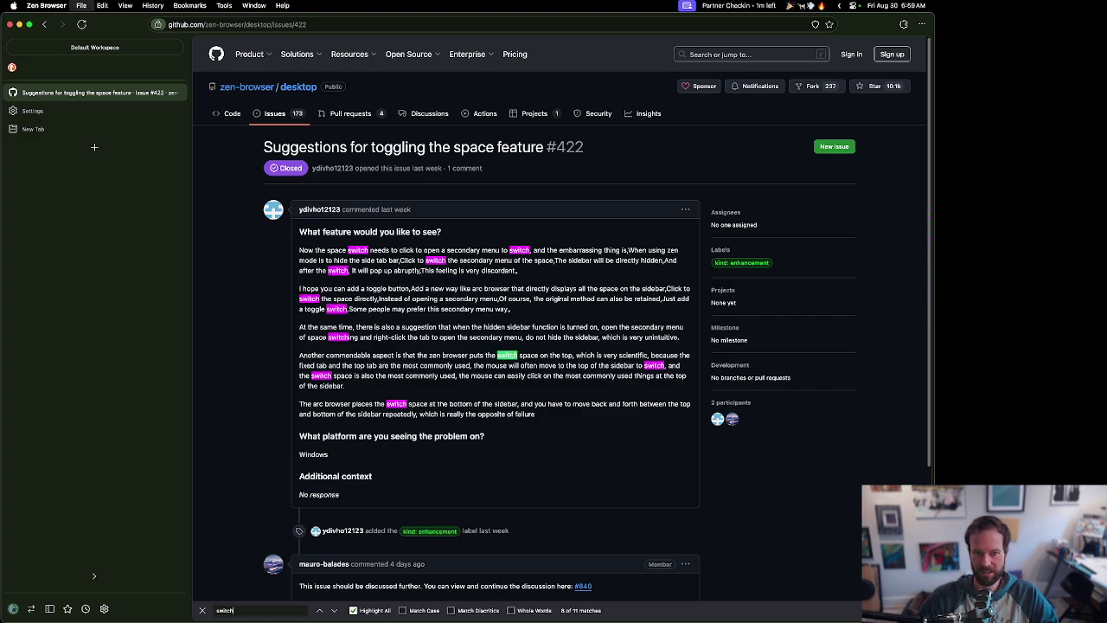
pyautogui.press('Return')
pyautogui.press('Return')
pyautogui.press('Return')
pyautogui.press('Return')
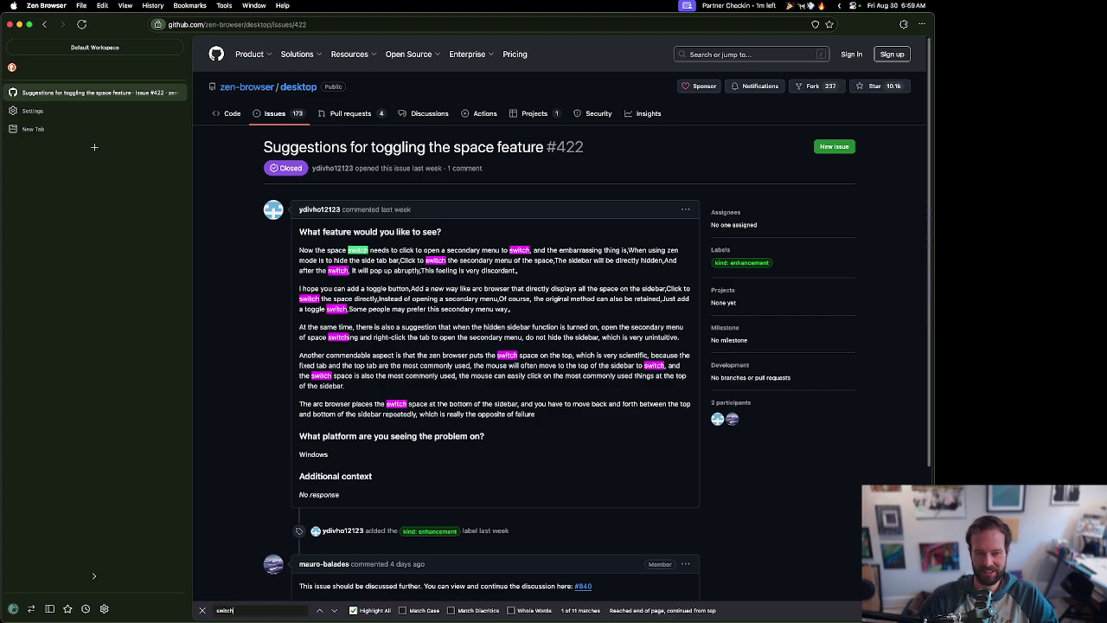
pyautogui.press('Return')
pyautogui.press('Return')
pyautogui.press('Return')
pyautogui.press('Return')
pyautogui.press('Return')
pyautogui.press('Return')
pyautogui.press('Return')
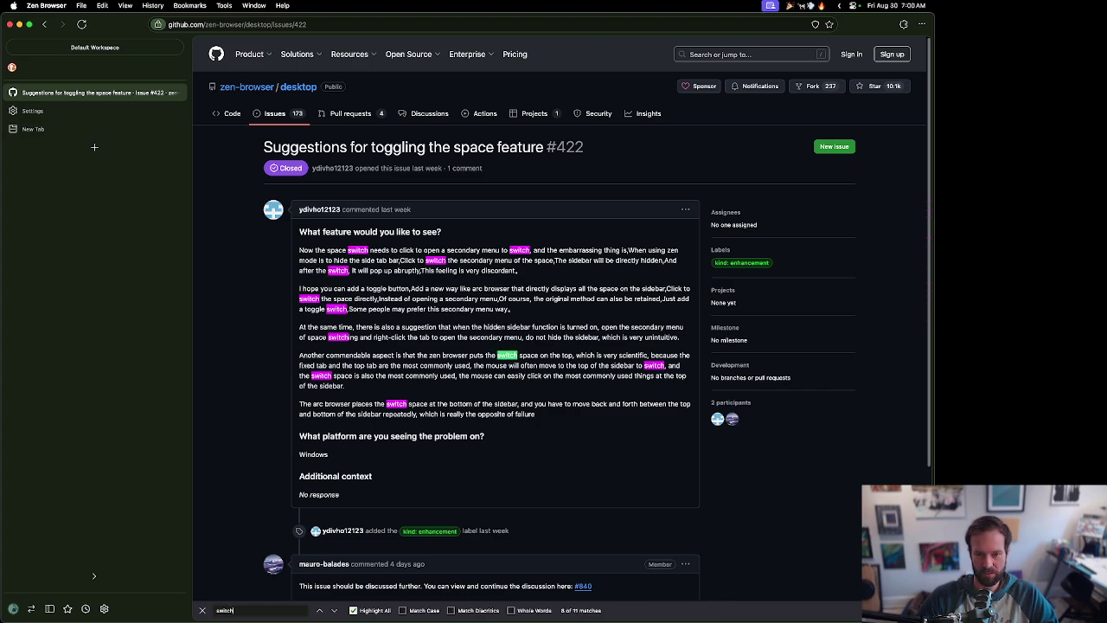
pyautogui.click(442, 328)
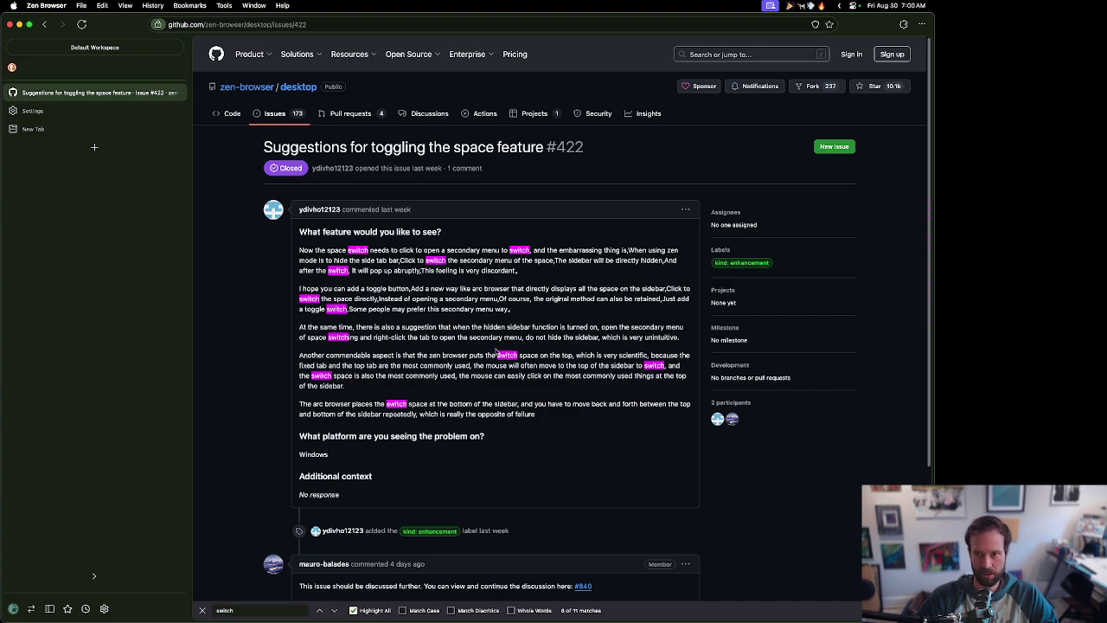
pyautogui.press('super+g')
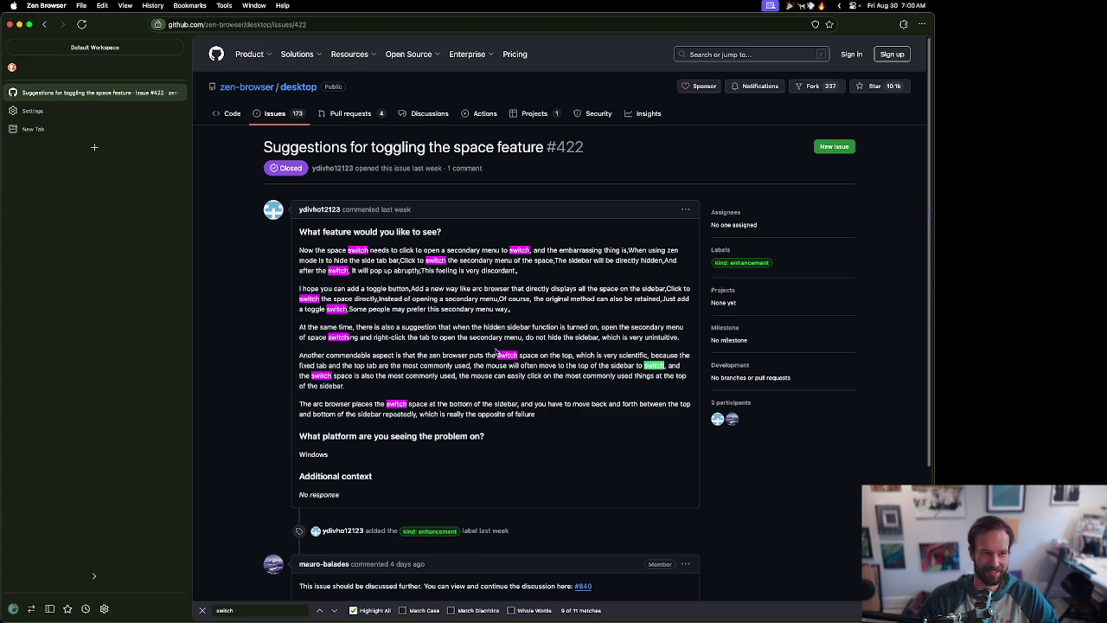
# Step: Look through the Theme Store and Workspaces sections of the browser settings
pyautogui.press('super+comma')
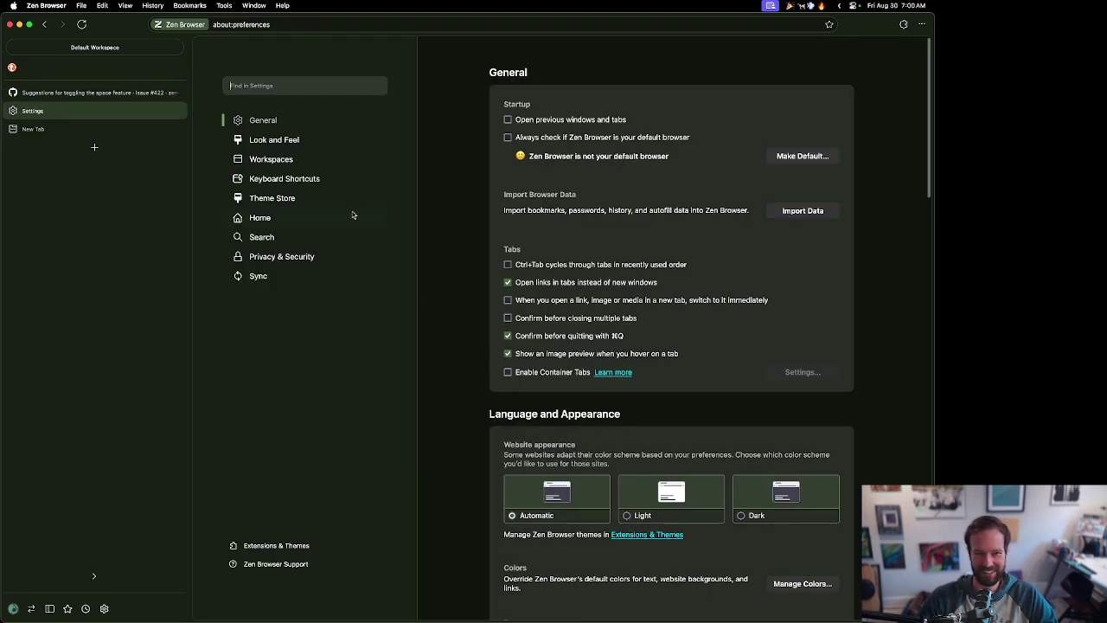
pyautogui.click(285, 198)
pyautogui.click(317, 165)
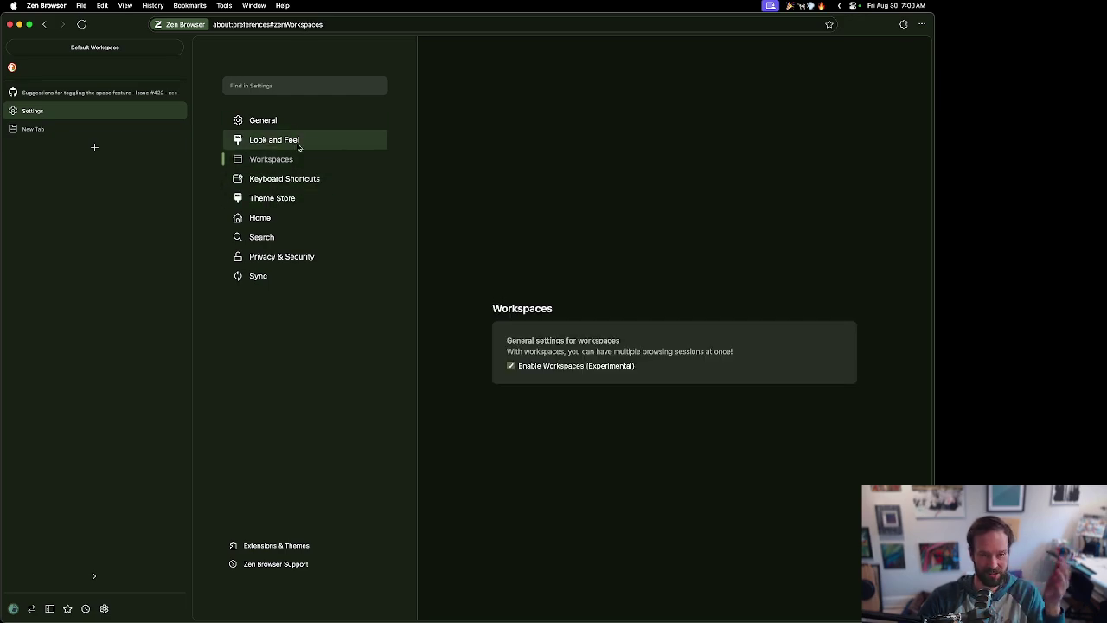
# Step: Return to the GitHub issue page and run a fresh in-page search for "switch", advancing to the next match
pyautogui.click(87, 93)
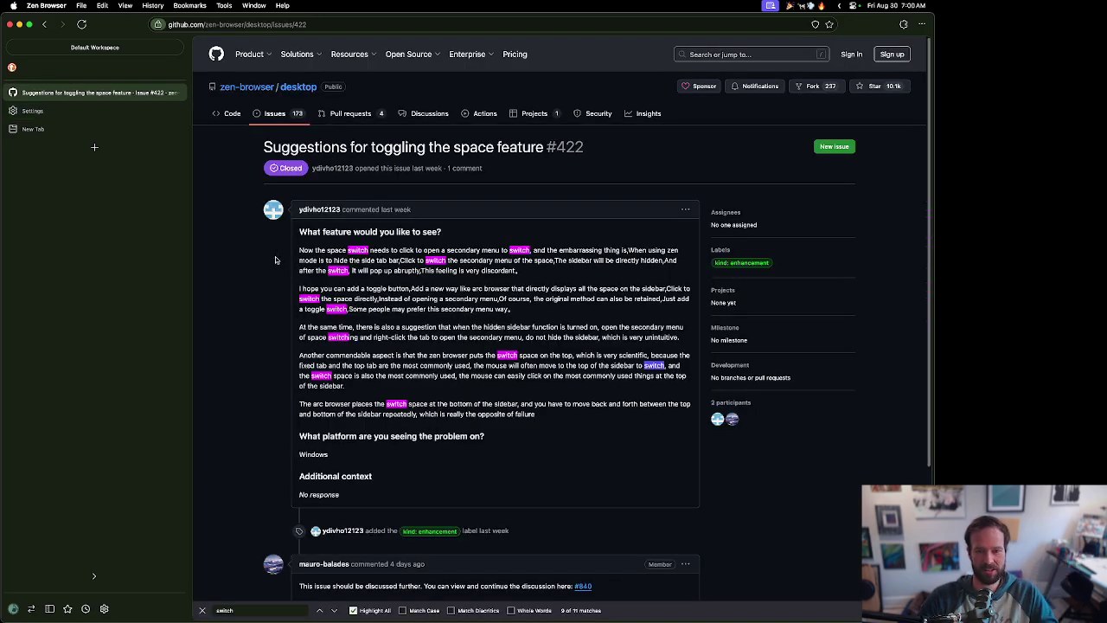
pyautogui.press('Escape')
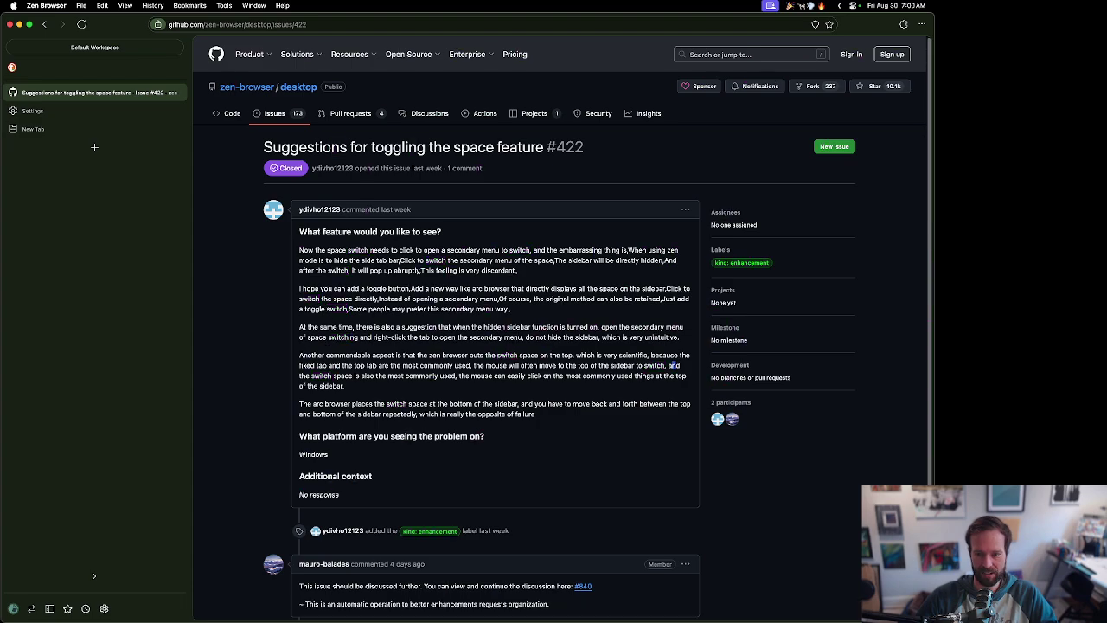
pyautogui.press('cmd+f')
pyautogui.write('swit')
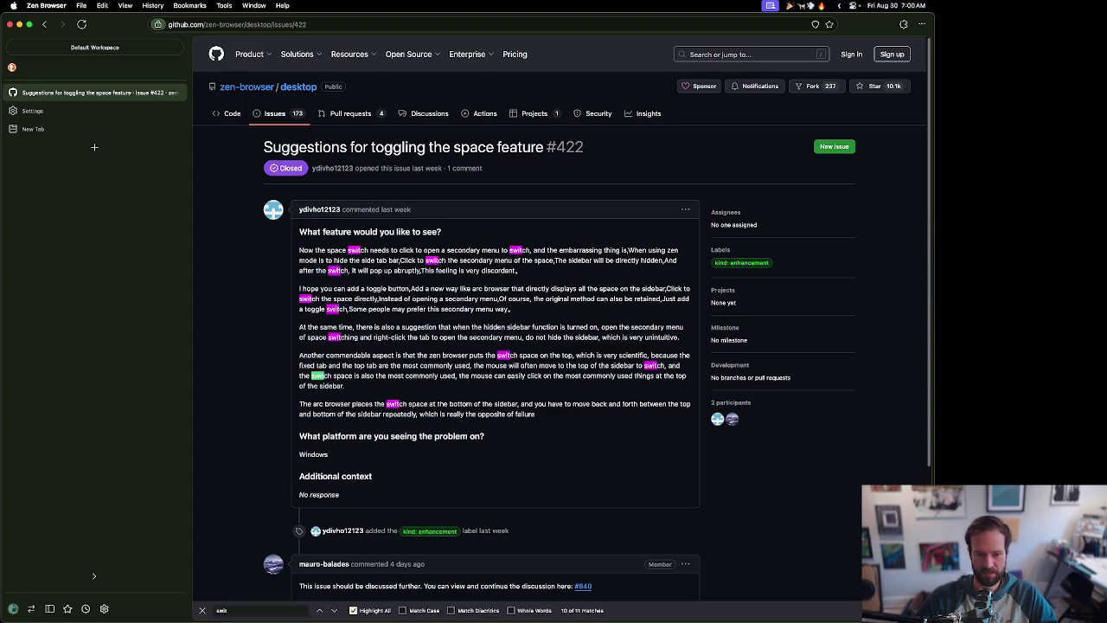
pyautogui.write('ch')
pyautogui.press('Return')
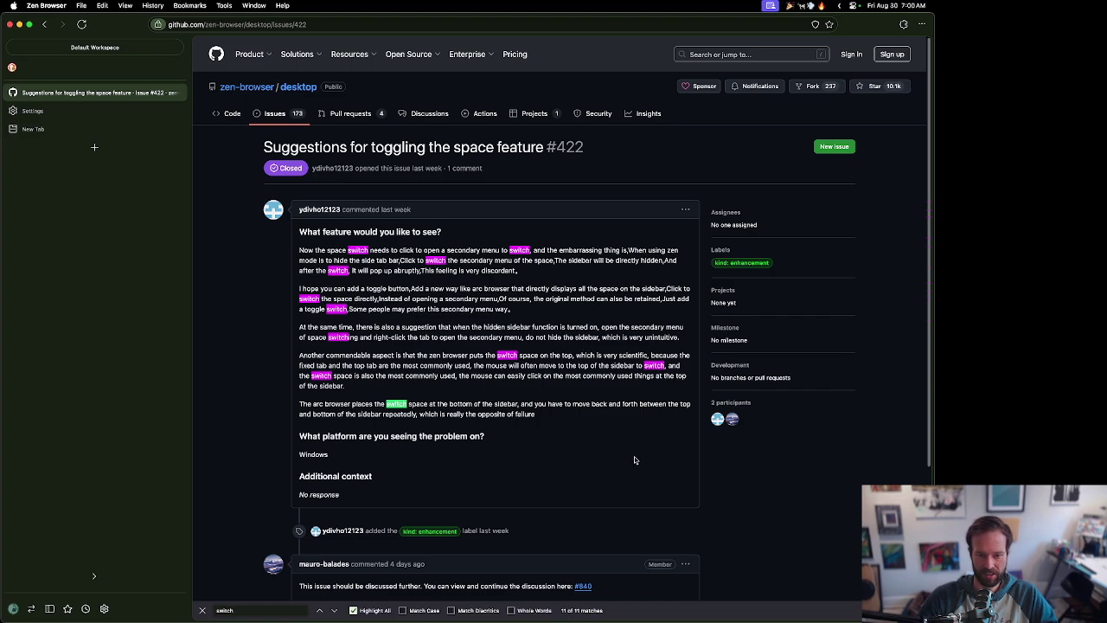
# Step: Select "when" in the issue's third paragraph, repeat the "switch" search from there, and then select and deselect part of that paragraph
pyautogui.doubleClick(461, 328)
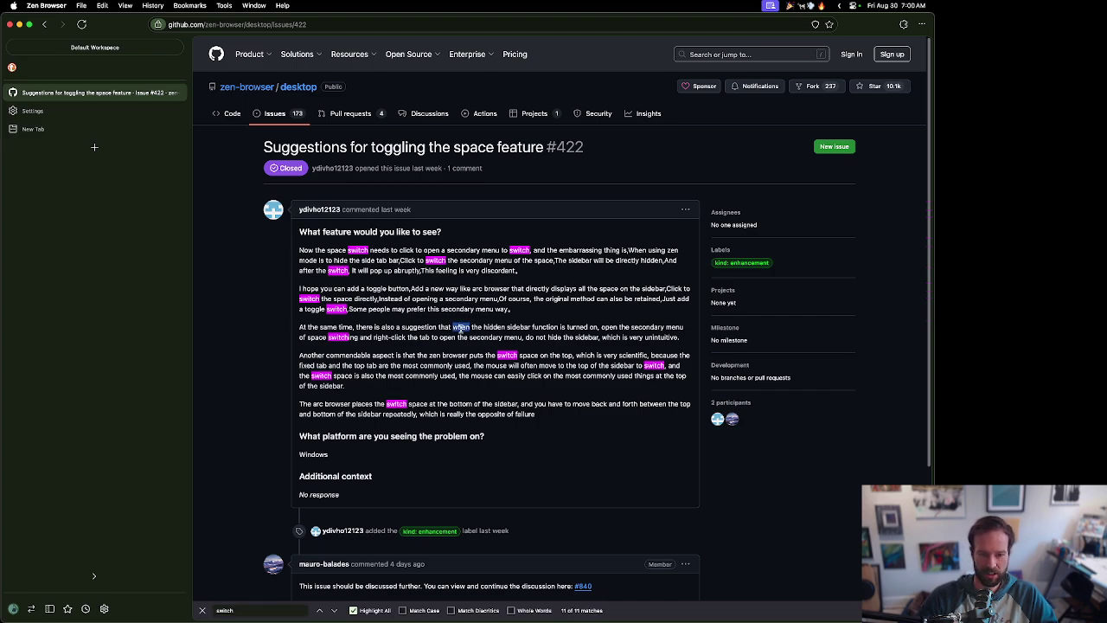
pyautogui.press('super+f')
pyautogui.press('Return')
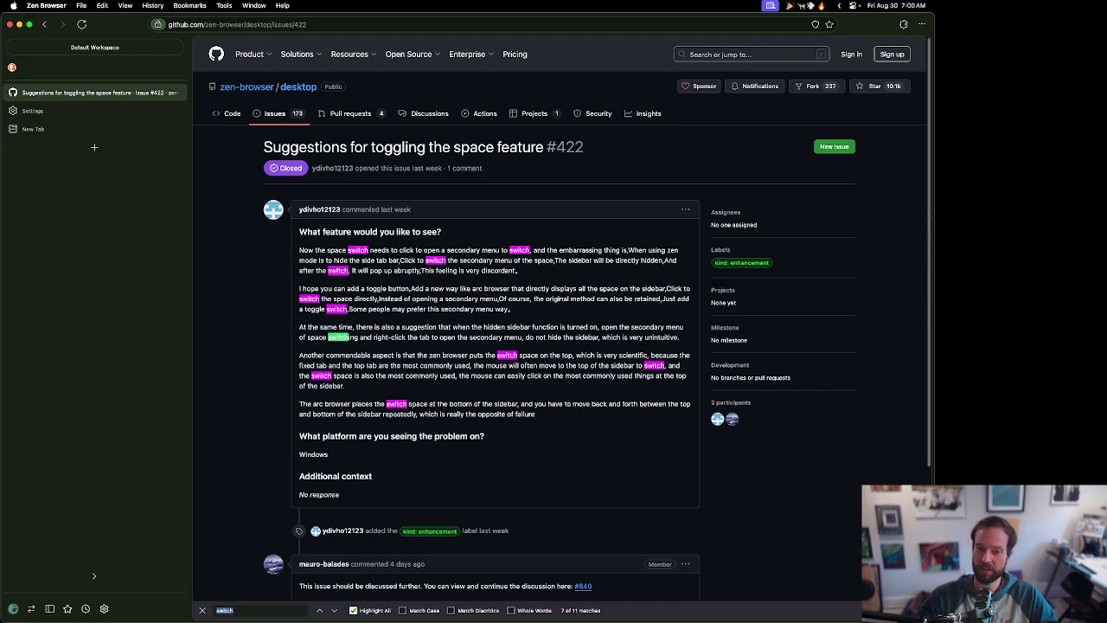
pyautogui.click(406, 322)
pyautogui.moveTo(385, 327); pyautogui.dragTo(391, 335)
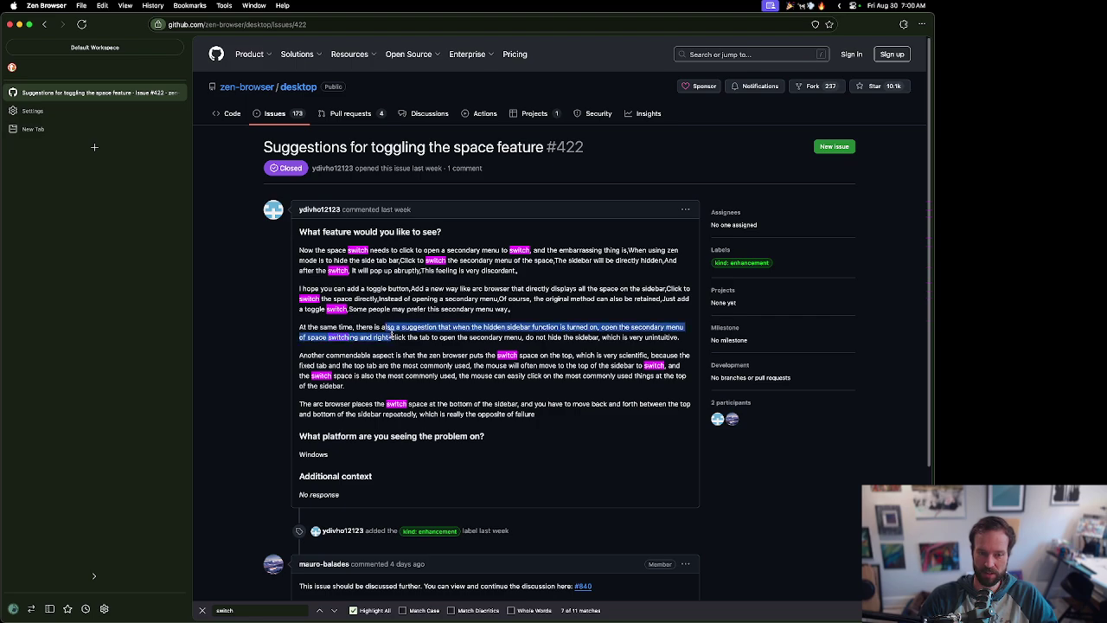
pyautogui.click(416, 336)
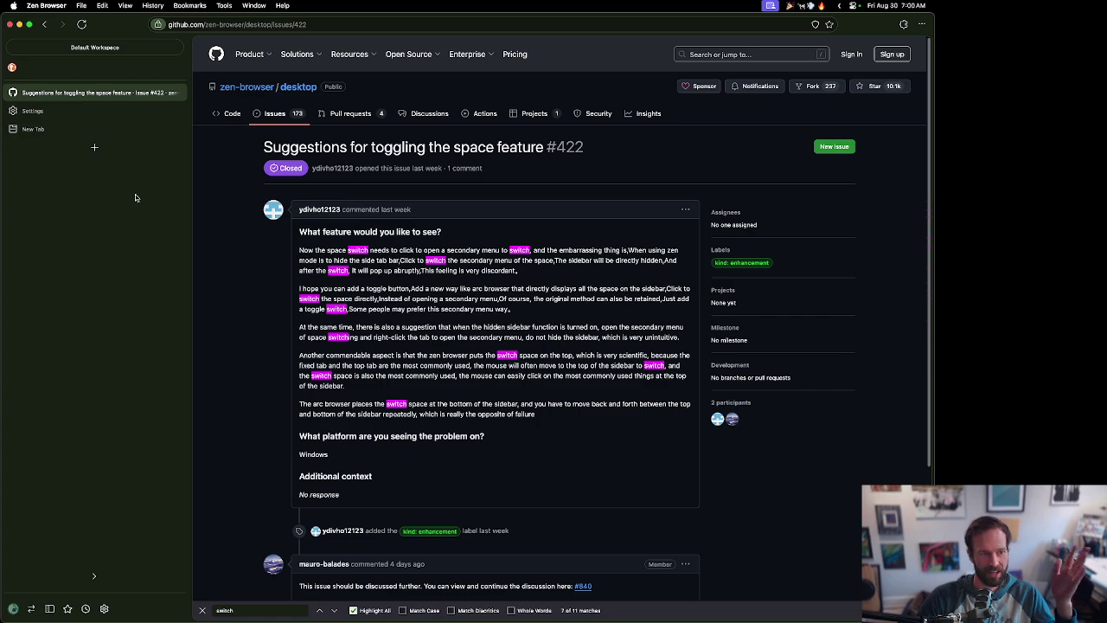
# Step: Check the Keyboard Shortcuts section of the browser settings and return to the GitHub issue page
pyautogui.press('super+comma')
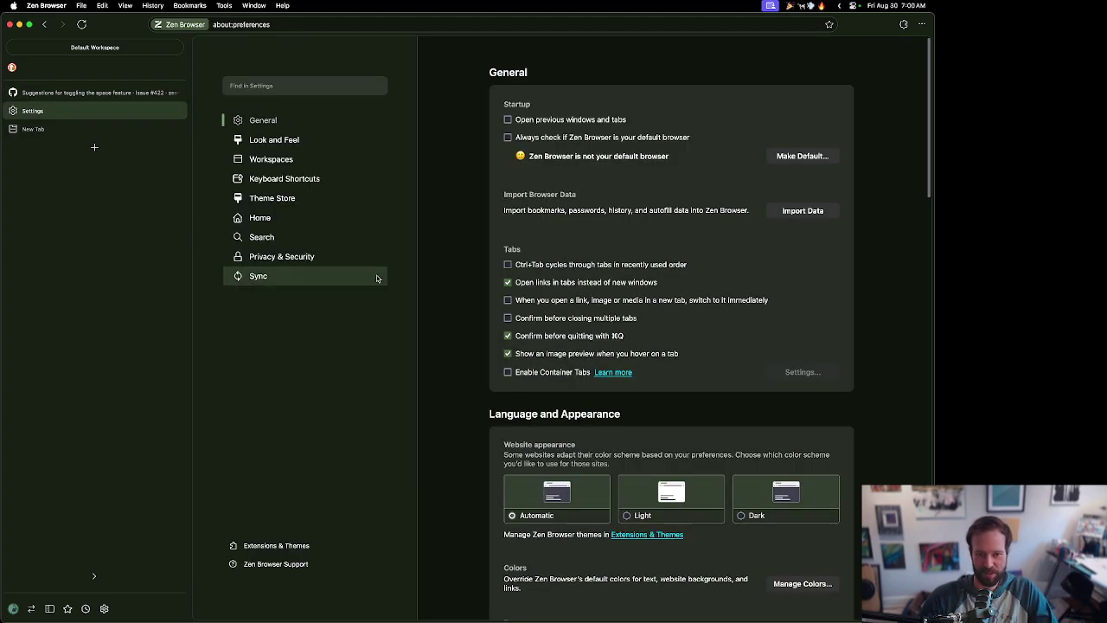
pyautogui.click(309, 178)
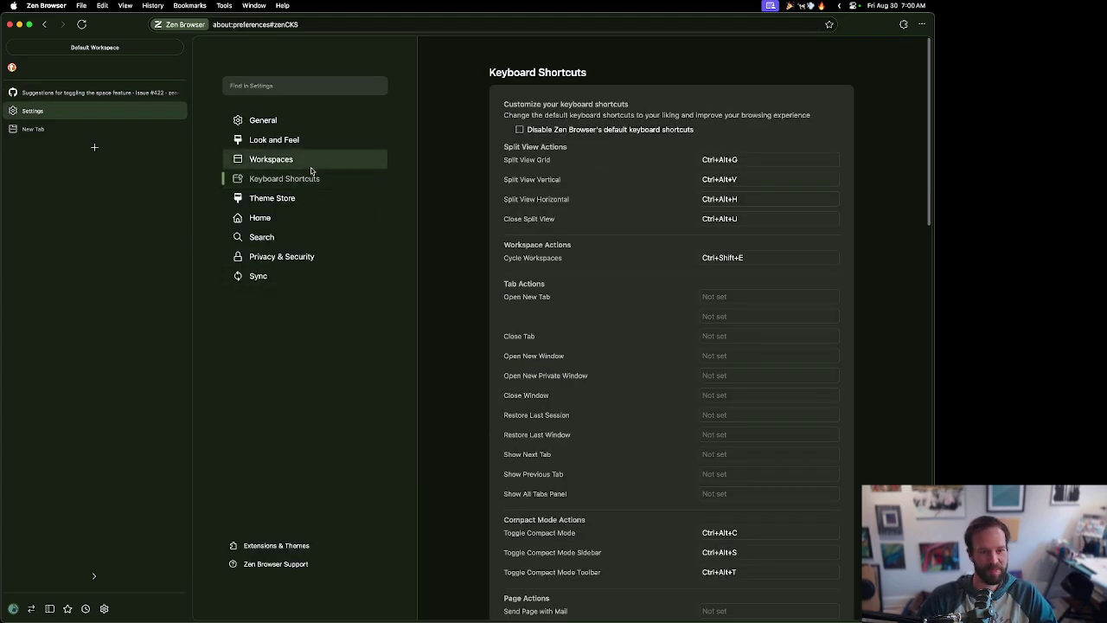
pyautogui.click(69, 93)
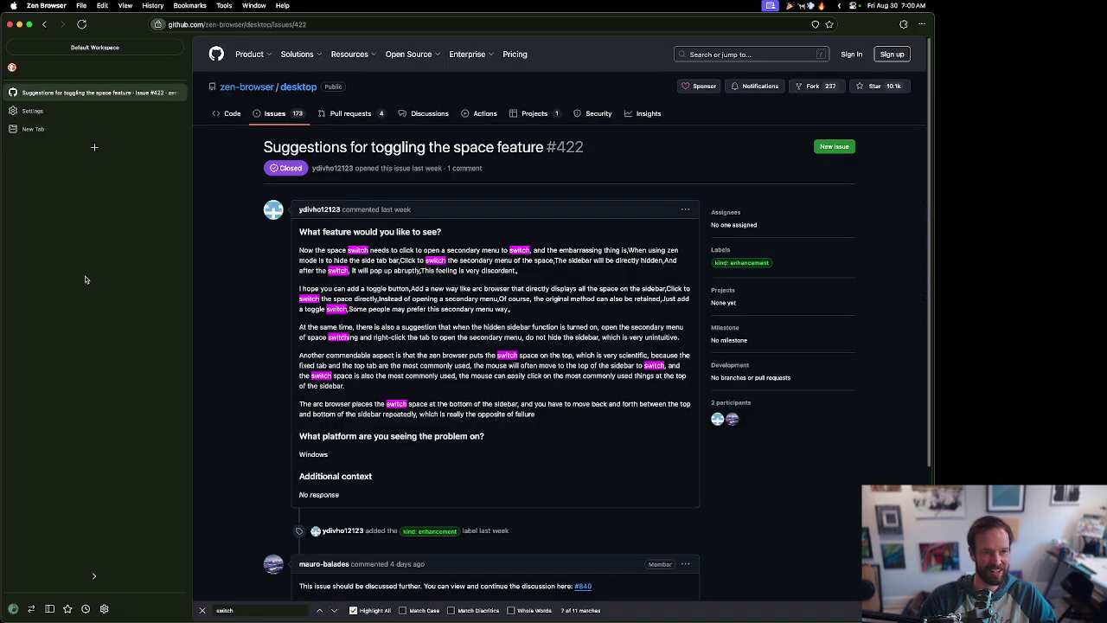
# Step: Narrow the browser's tab sidebar to about half its width
pyautogui.tripleClick(194, 270)
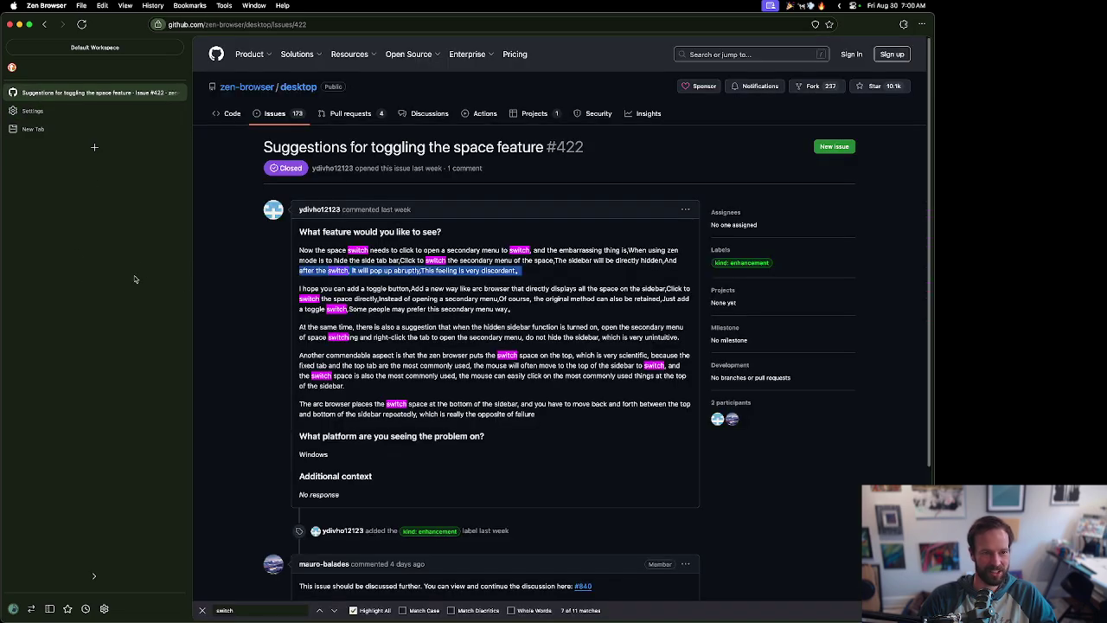
pyautogui.moveTo(192, 268); pyautogui.dragTo(99, 268)
pyautogui.click(195, 260)
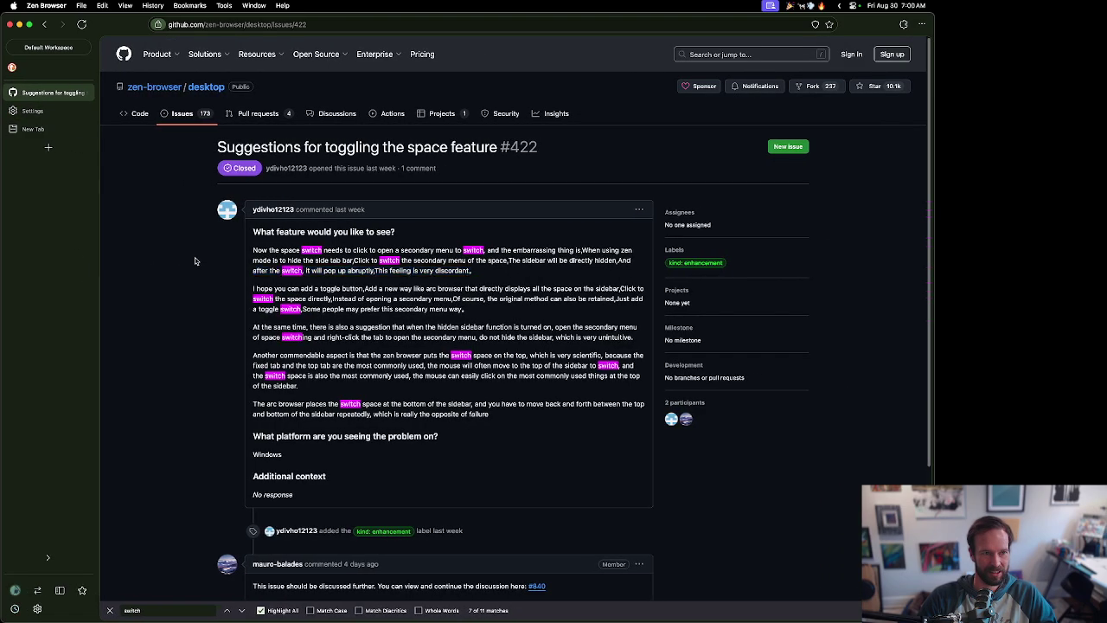
# Step: Open the developer tools for the issue page and select the first div inside the body in the Inspector
pyautogui.press('super+alt+i')
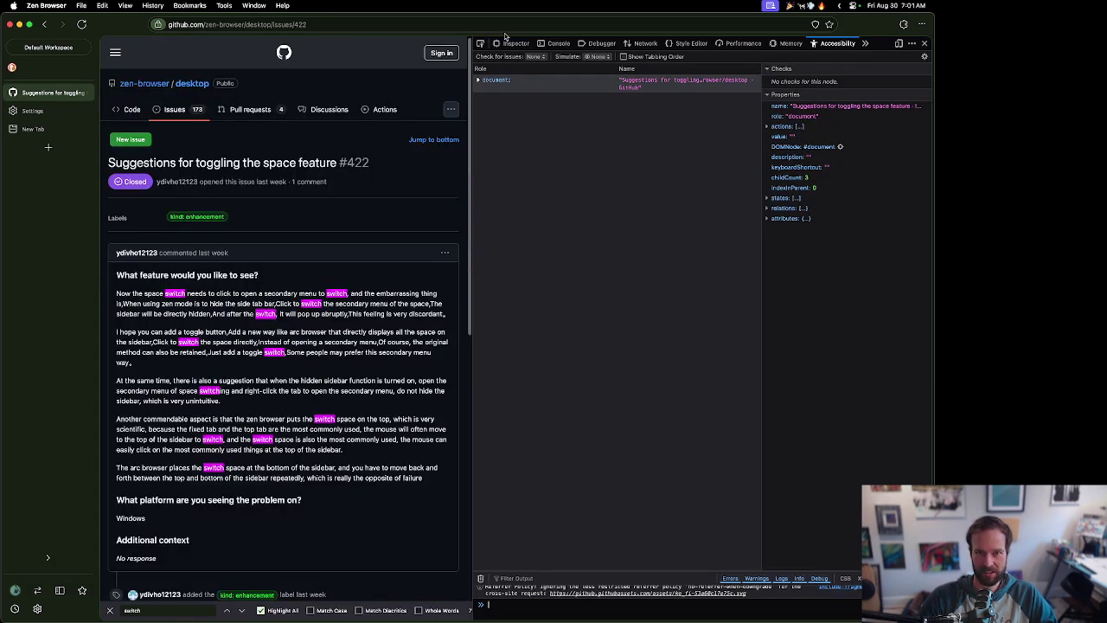
pyautogui.click(513, 45)
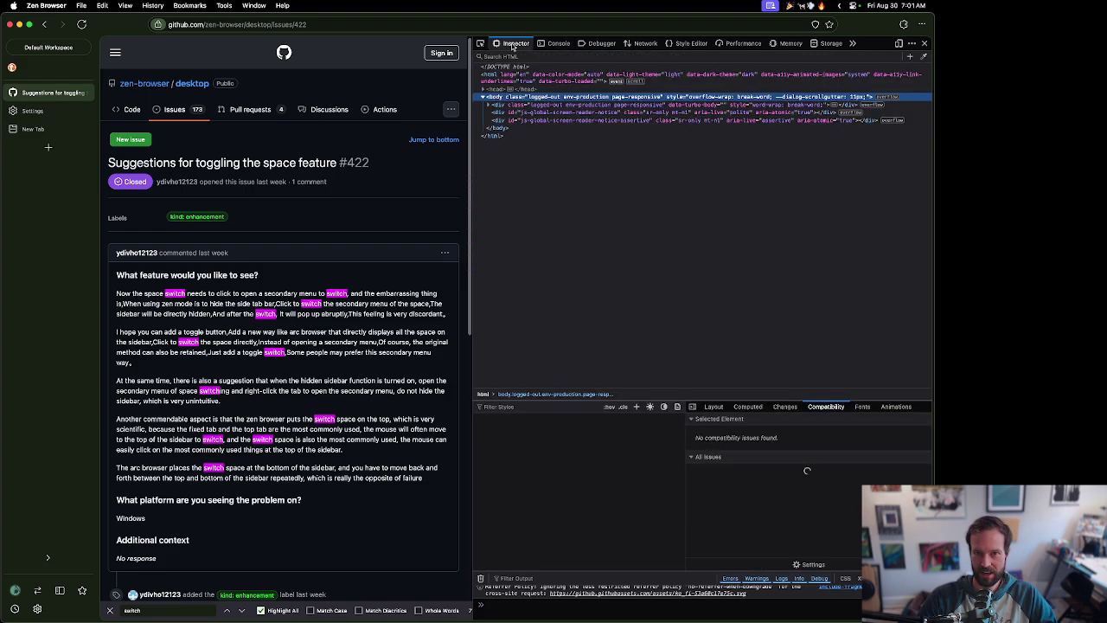
pyautogui.click(502, 105)
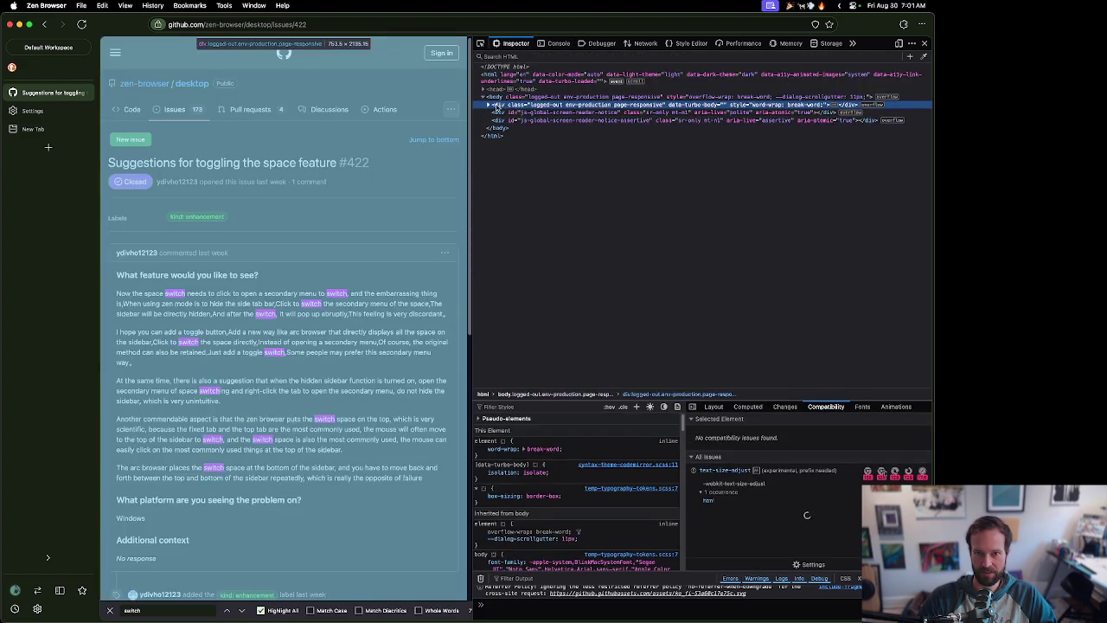
pyautogui.rightClick(498, 105)
pyautogui.press('Escape')
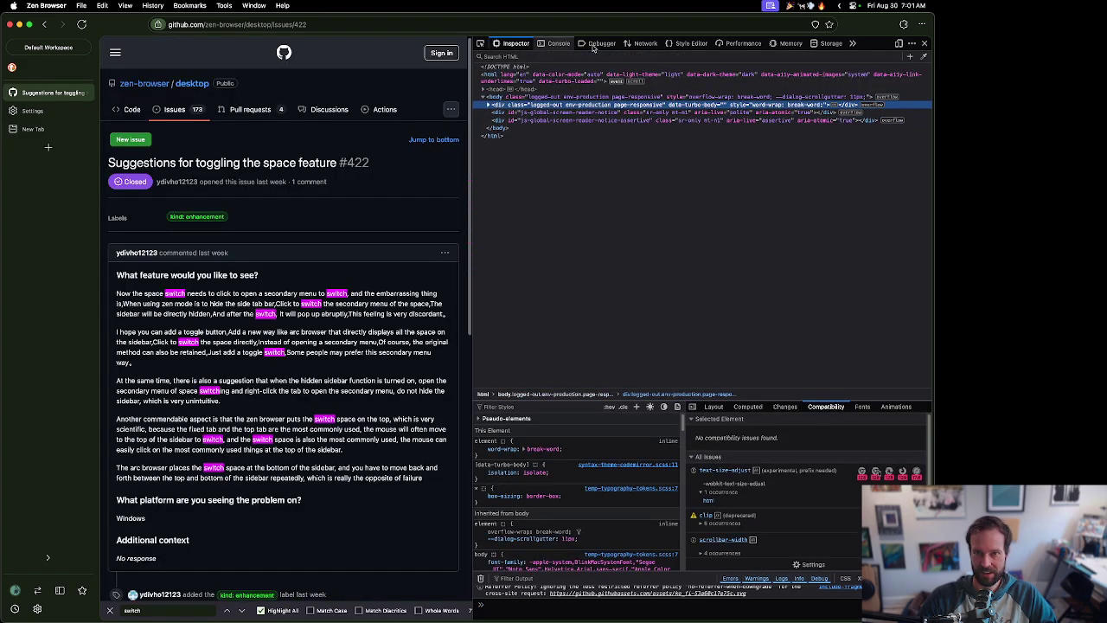
# Step: Look through the Console and Debugger tools, and reload the issue page from the Network monitor
pyautogui.press('super+alt+k')
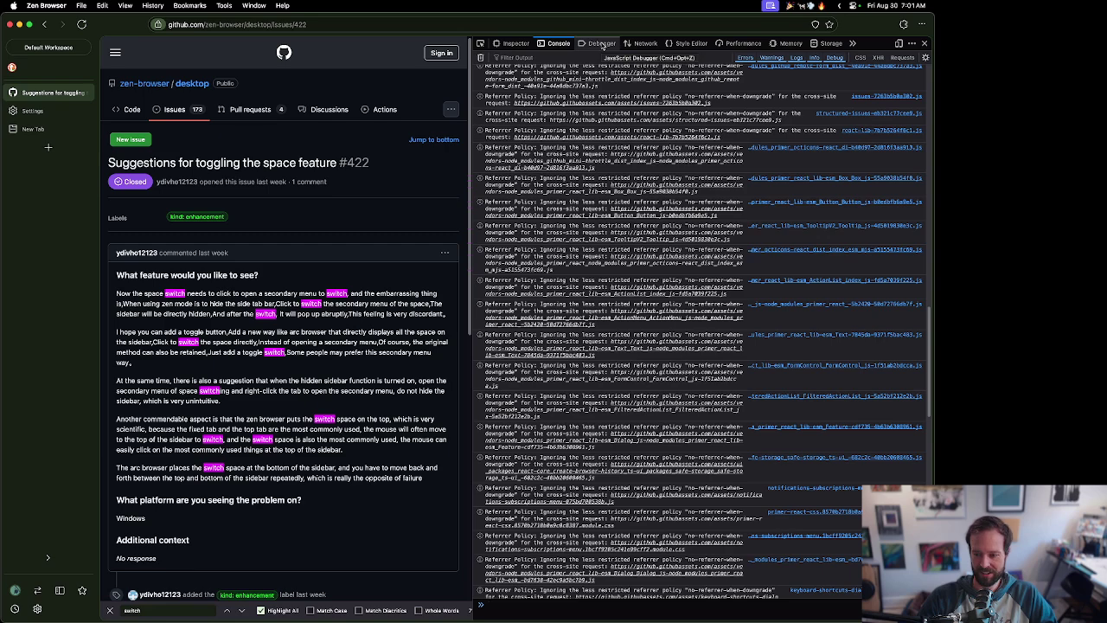
pyautogui.click(603, 43)
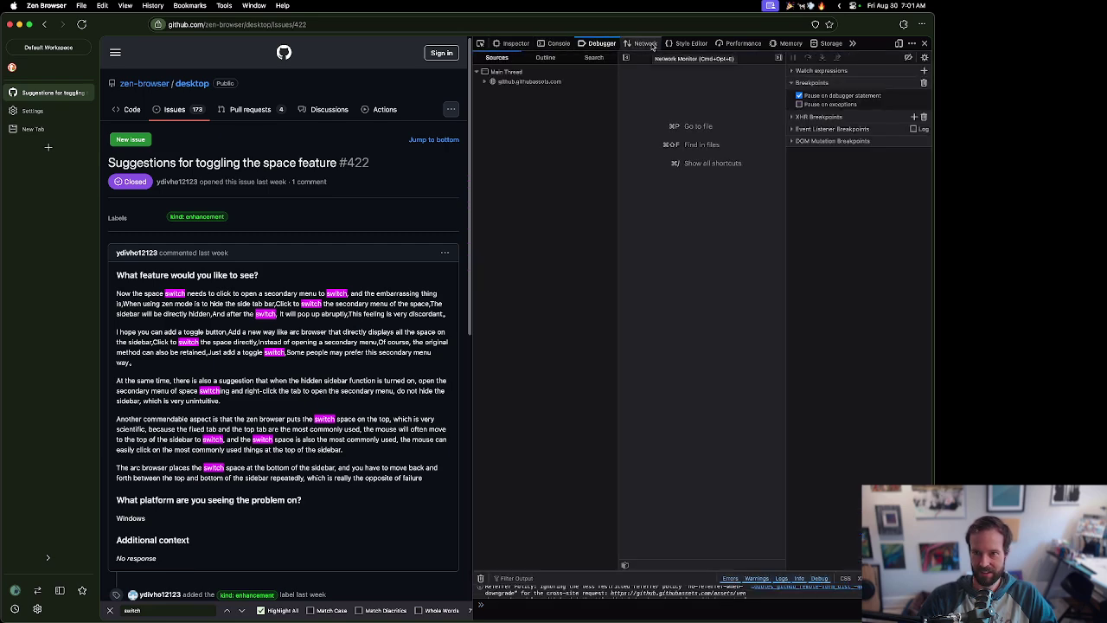
pyautogui.click(518, 44)
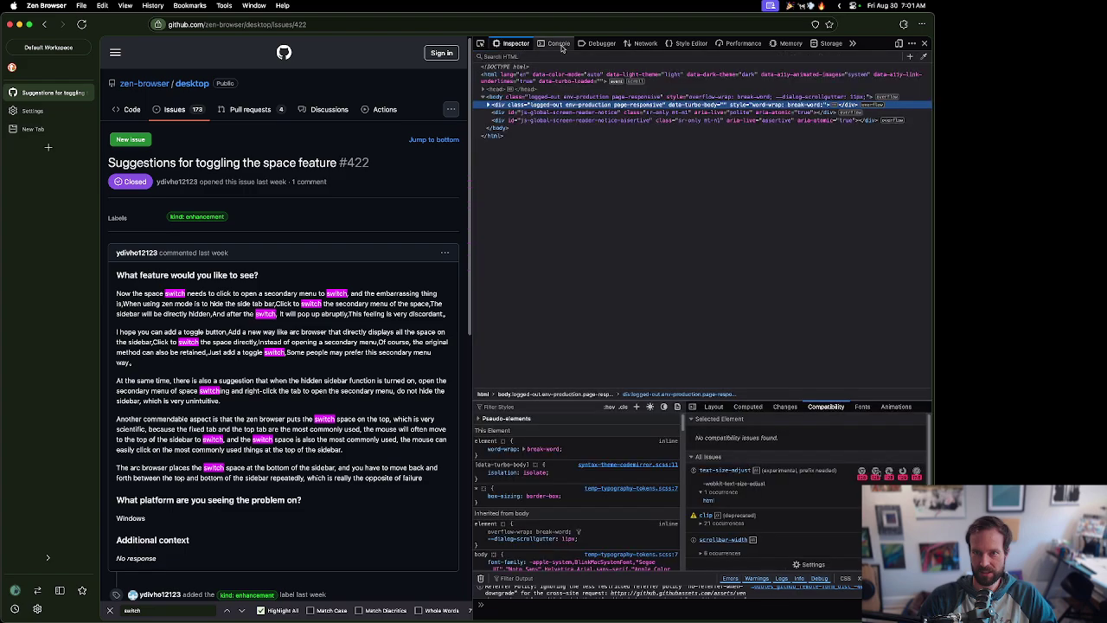
pyautogui.click(602, 45)
pyautogui.click(647, 45)
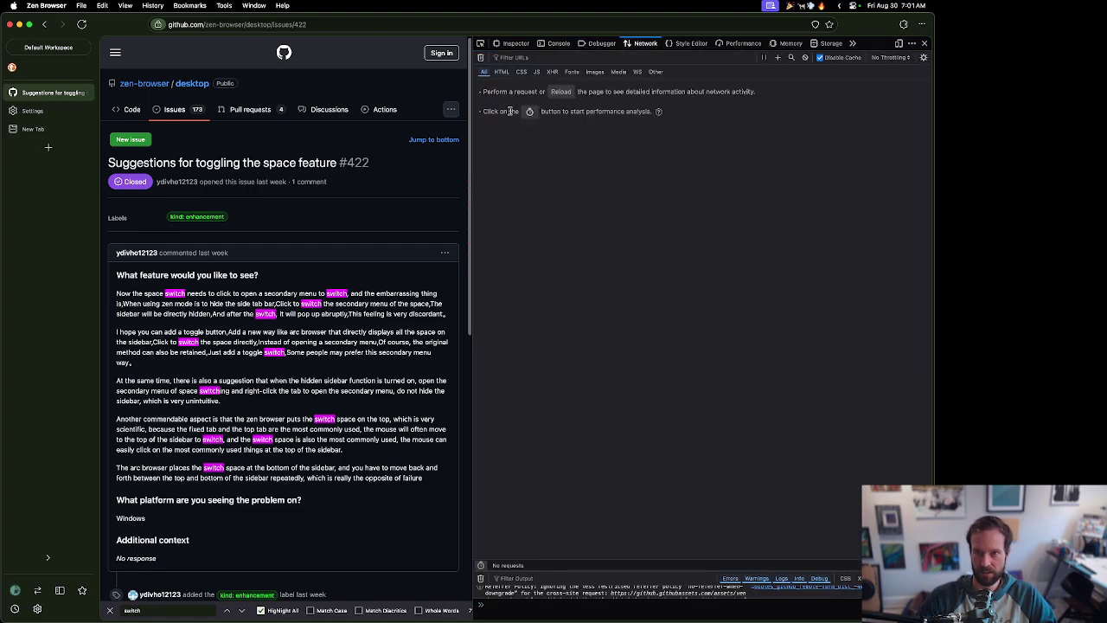
pyautogui.click(560, 92)
# Step: Look through the Style Editor, Performance, Memory and Storage developer tools
pyautogui.click(689, 43)
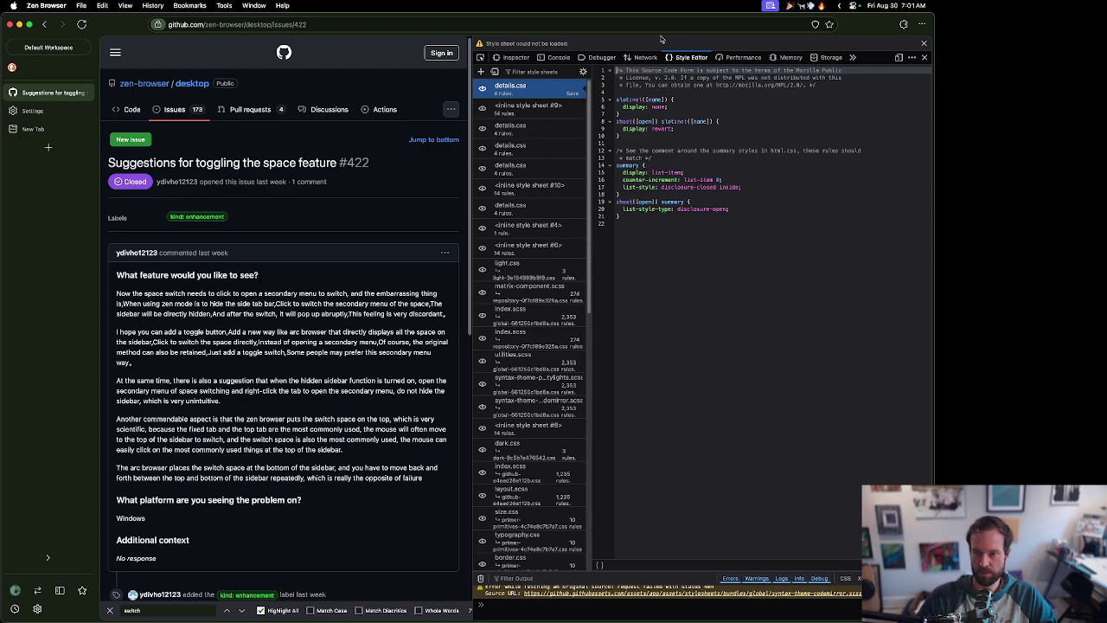
pyautogui.click(736, 58)
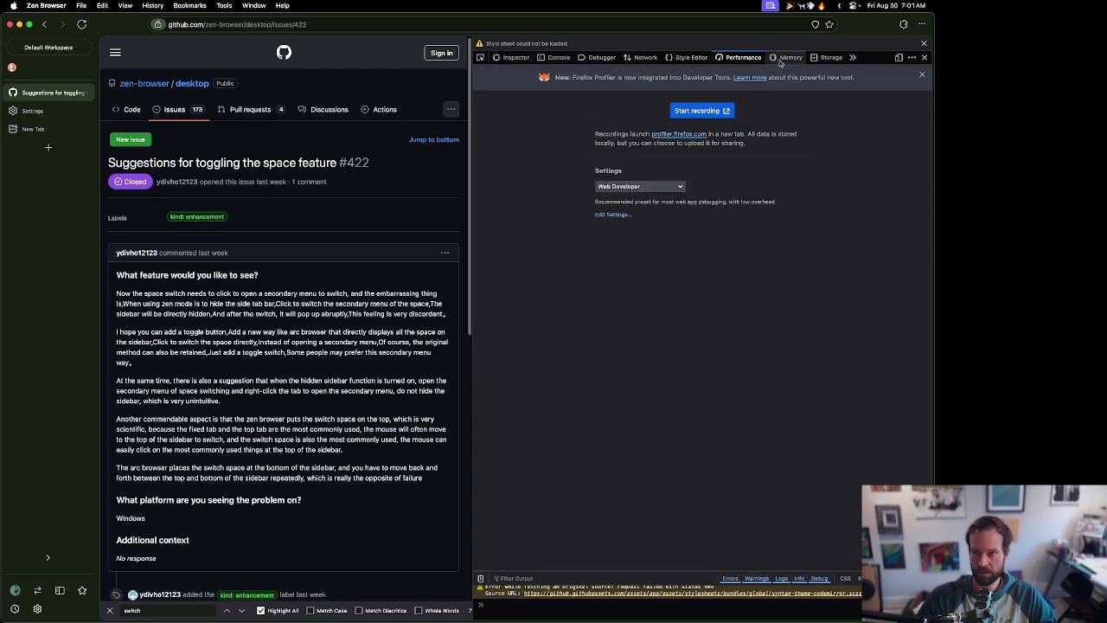
pyautogui.click(788, 58)
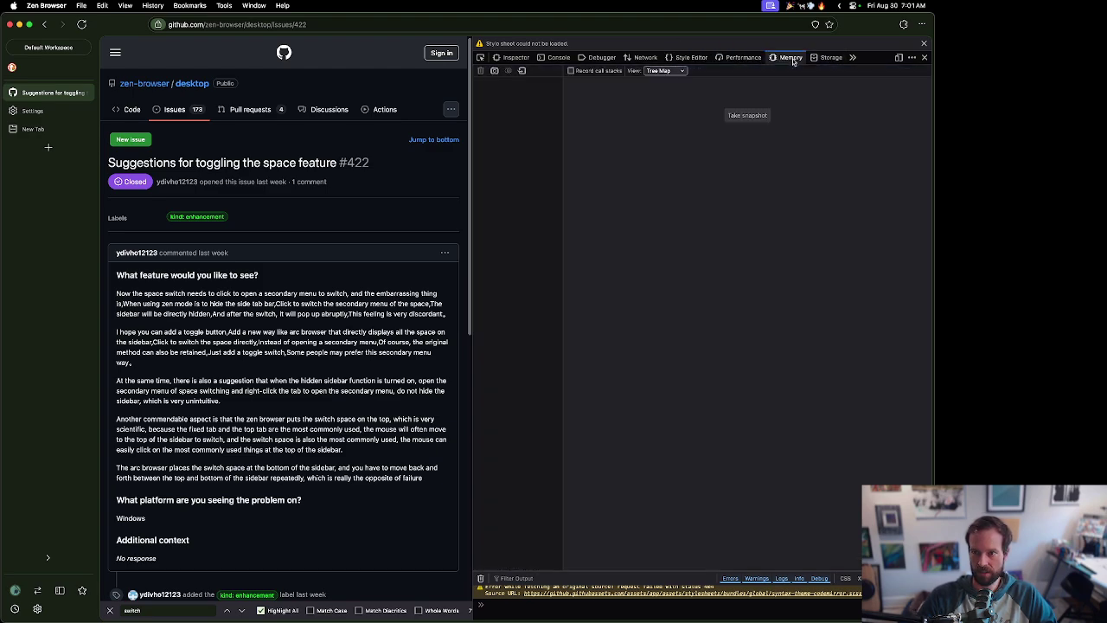
pyautogui.click(830, 58)
# Step: Open the Accessibility inspector and briefly display the page's tabbing order, turning it off again
pyautogui.click(853, 58)
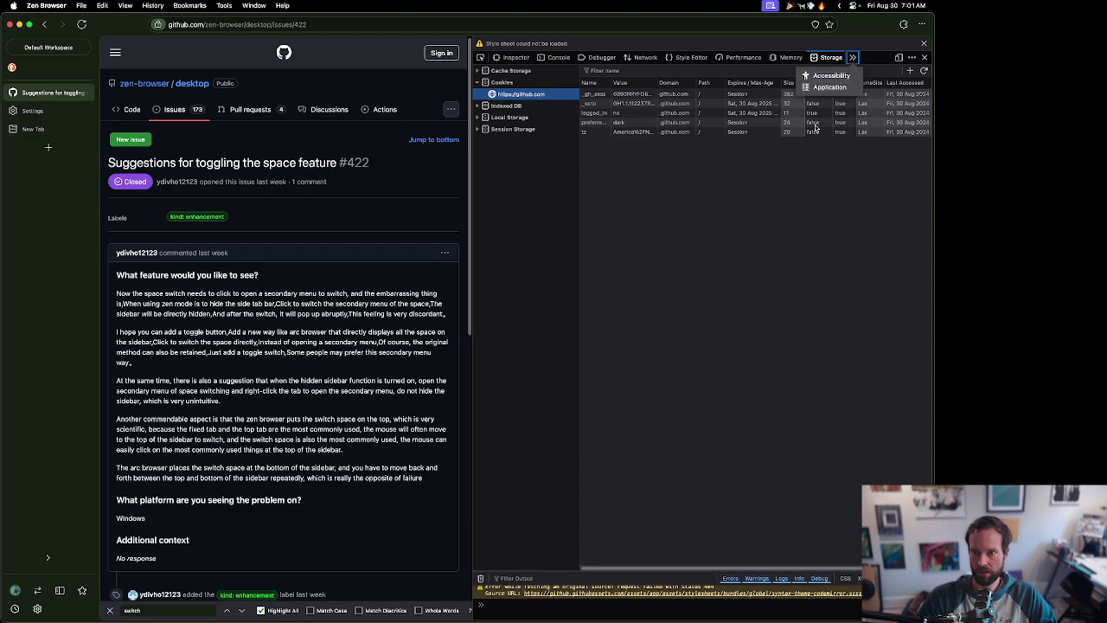
pyautogui.click(828, 76)
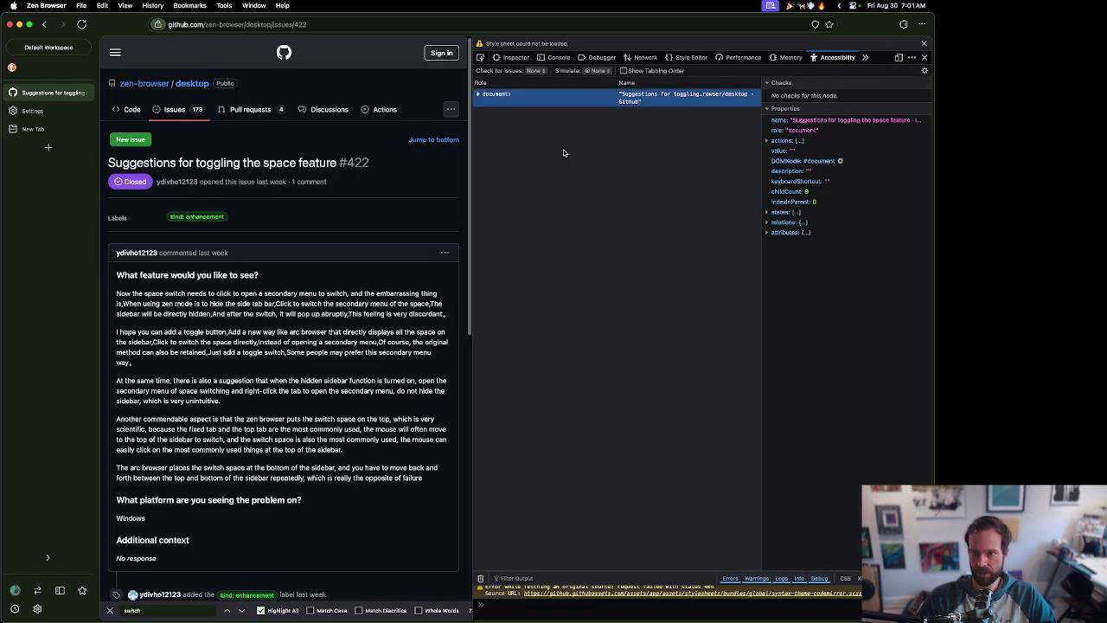
pyautogui.click(656, 70)
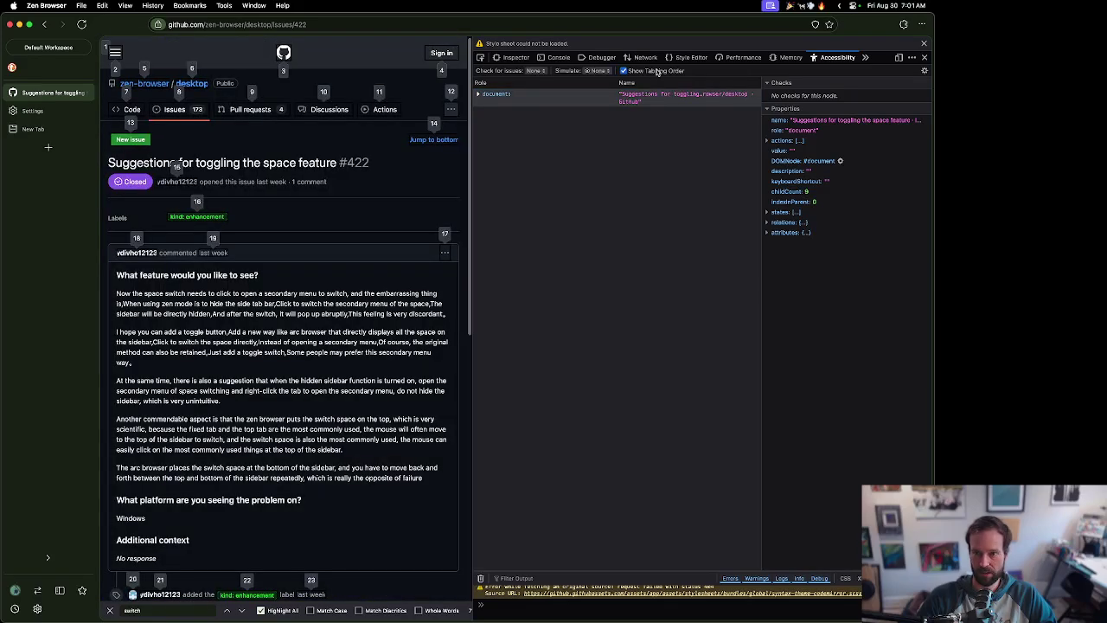
pyautogui.click(657, 71)
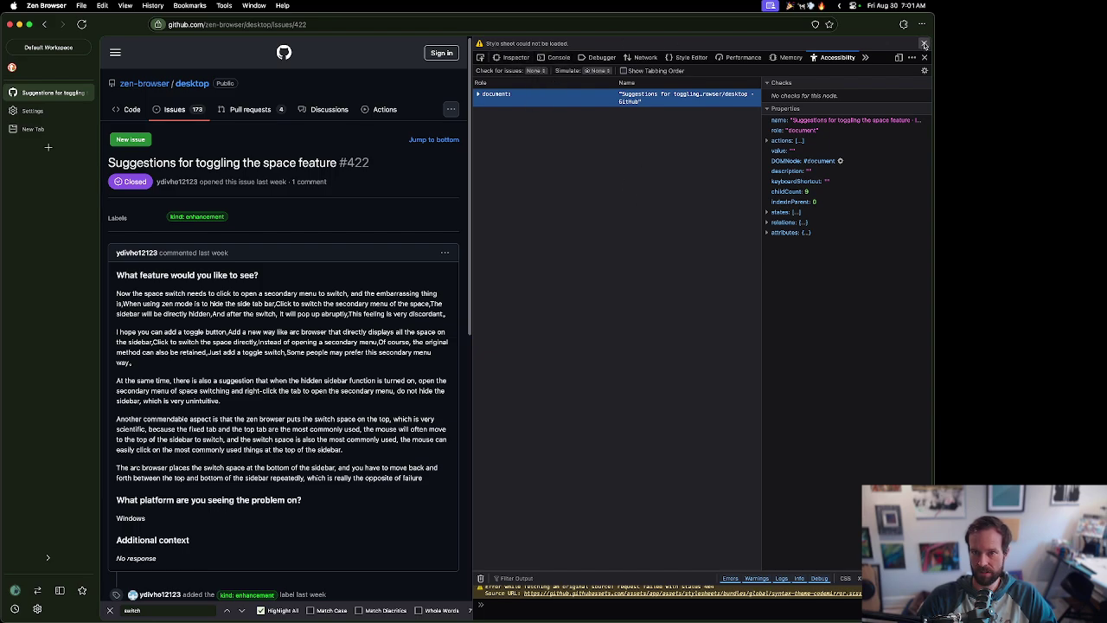
# Step: Use the Inspector's element picker to inspect the issue title and the zen-browser/desktop repository header row
pyautogui.click(512, 58)
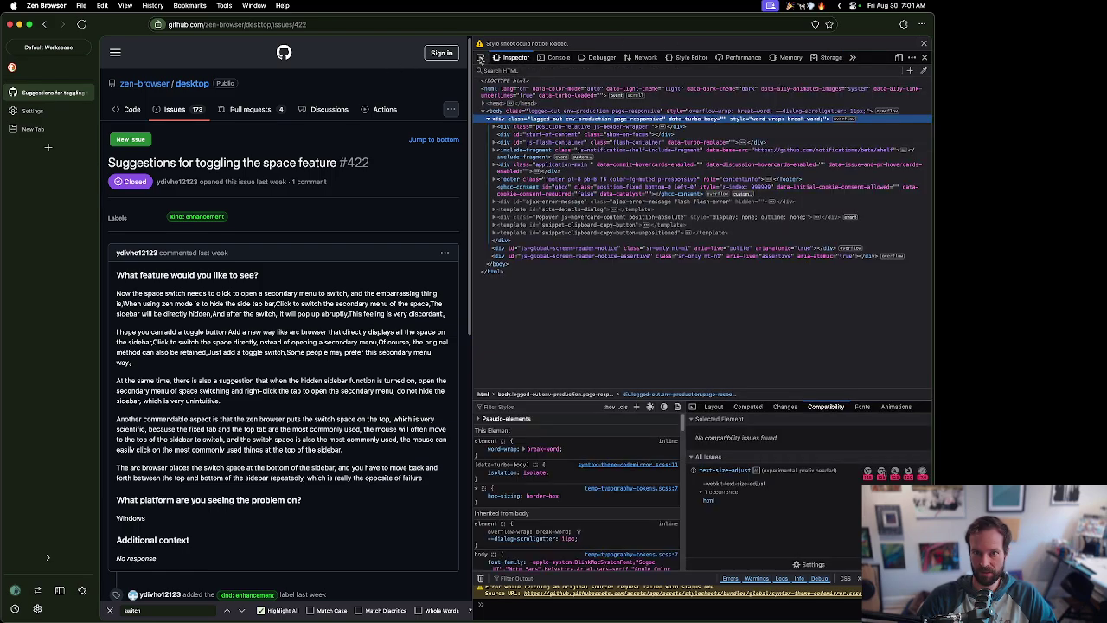
pyautogui.click(480, 58)
pyautogui.click(358, 169)
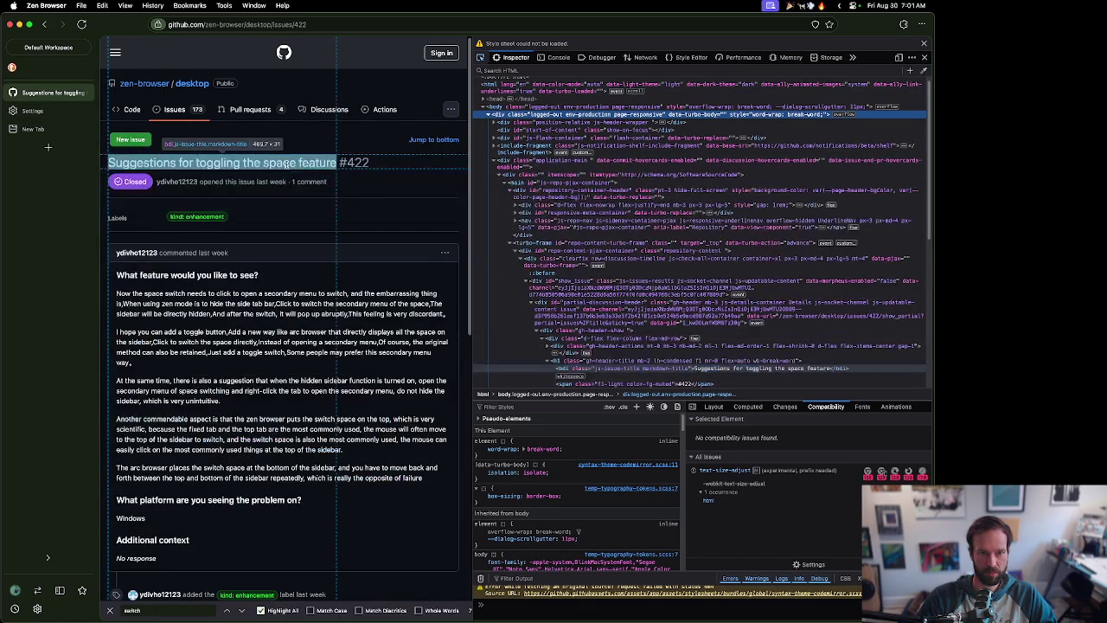
pyautogui.click(480, 58)
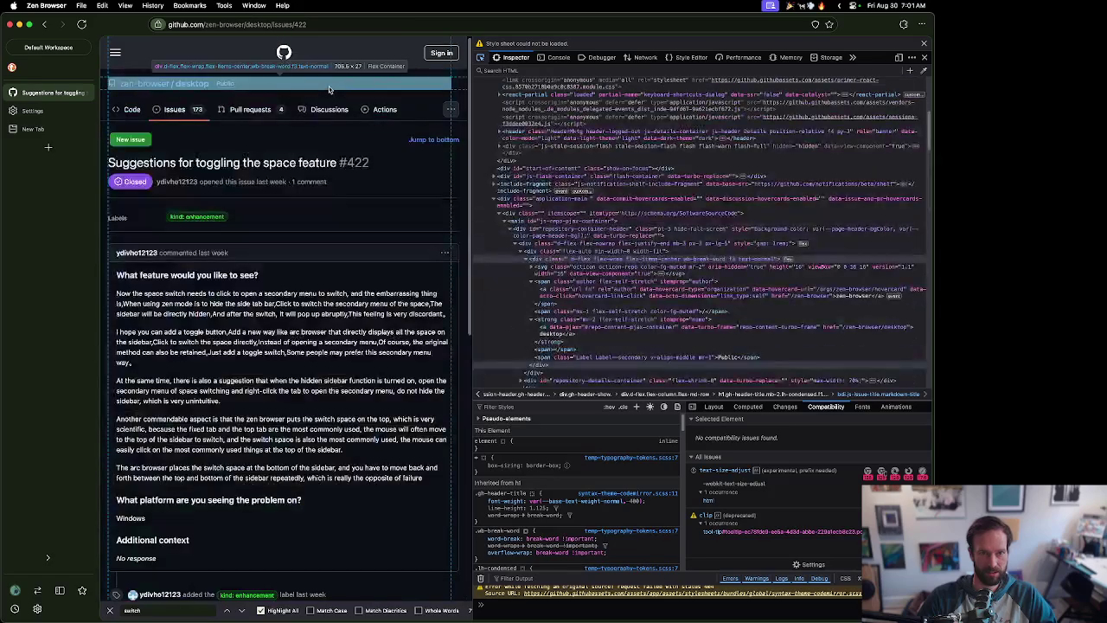
pyautogui.click(313, 84)
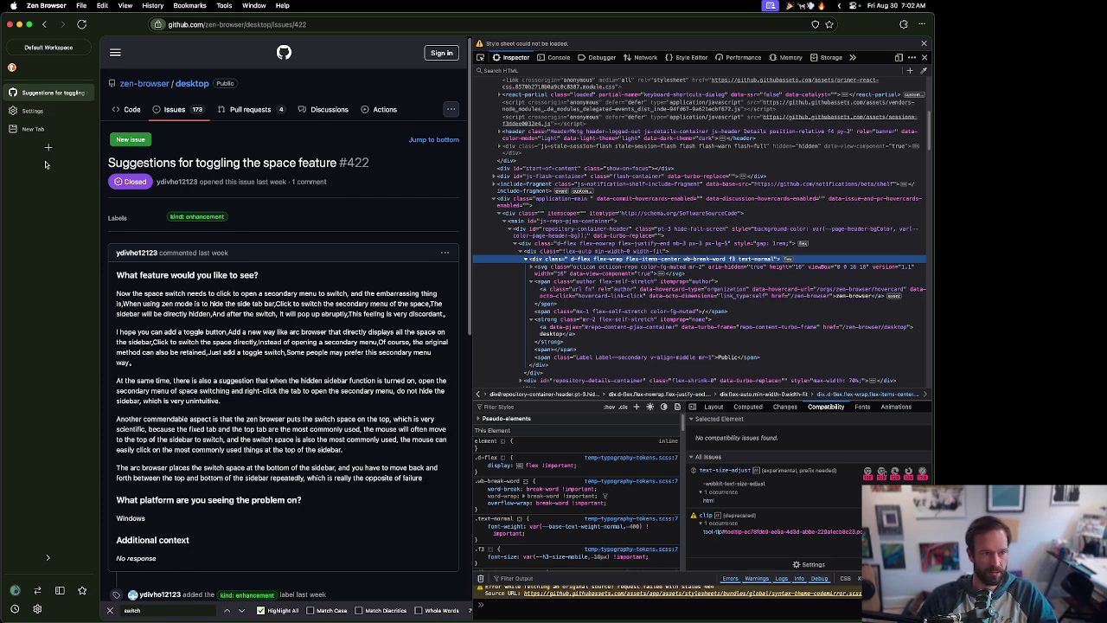
# Step: Examine the Workspaces and Keyboard Shortcuts sections of the browser settings
pyautogui.press('super+comma')
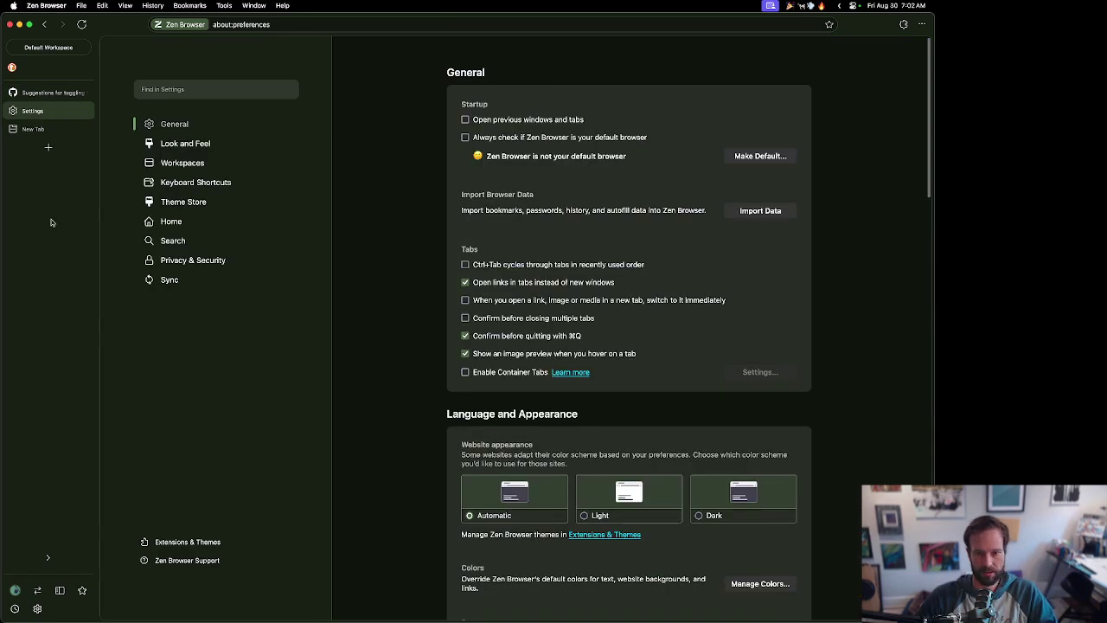
pyautogui.click(222, 164)
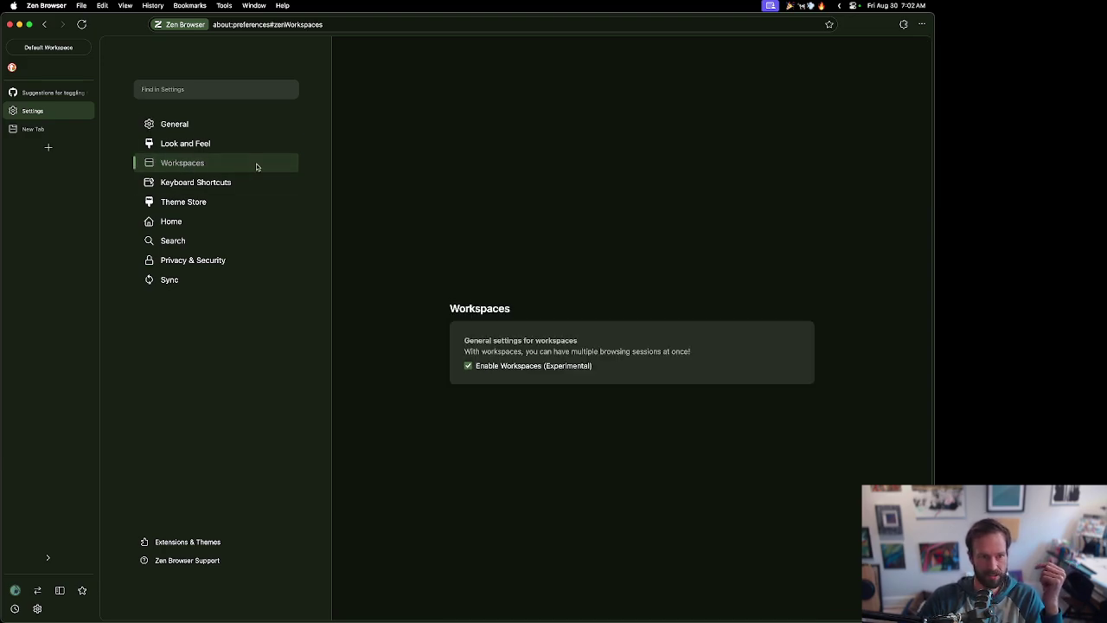
pyautogui.click(250, 189)
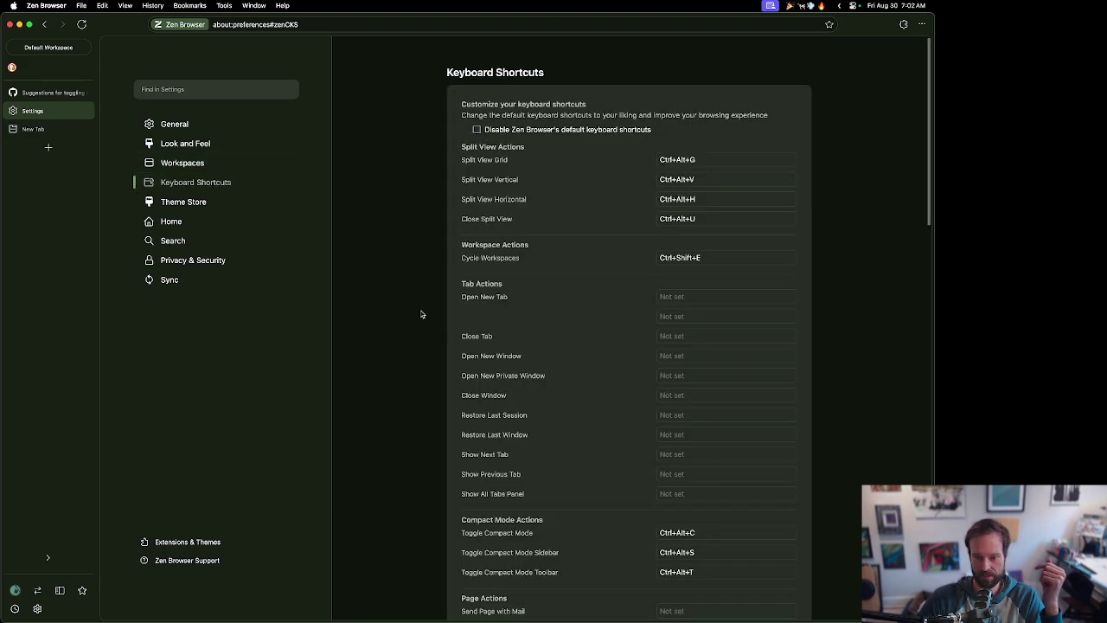
# Step: Clear the keyboard shortcuts assigned to Show Next Search Result and Search in This Page
pyautogui.scroll(-10, 421, 314)
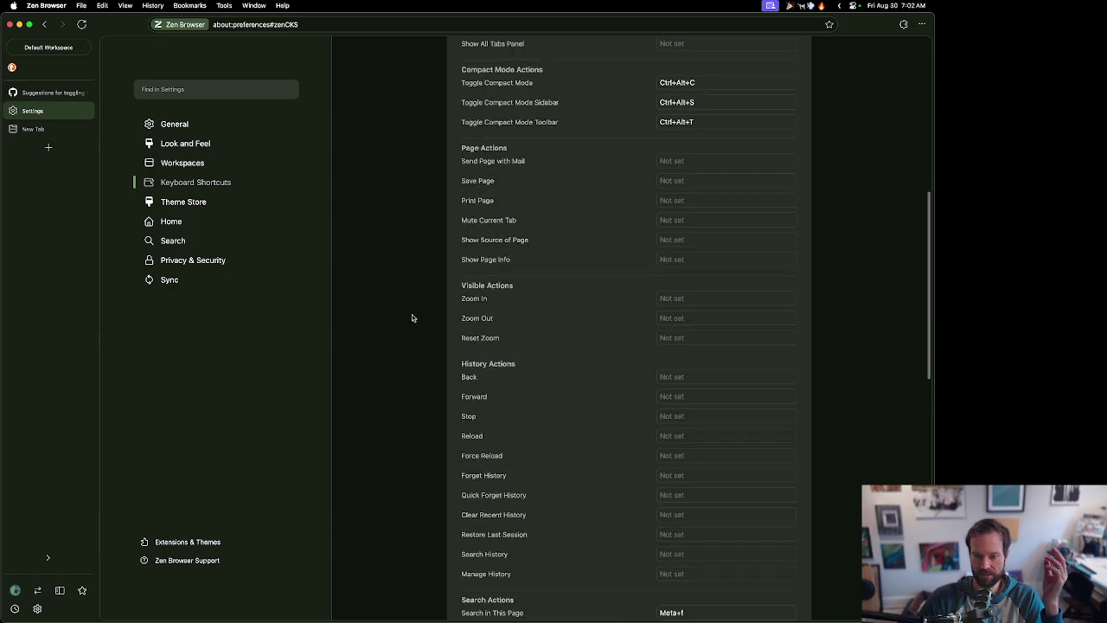
pyautogui.scroll(-7, 412, 317)
pyautogui.click(736, 318)
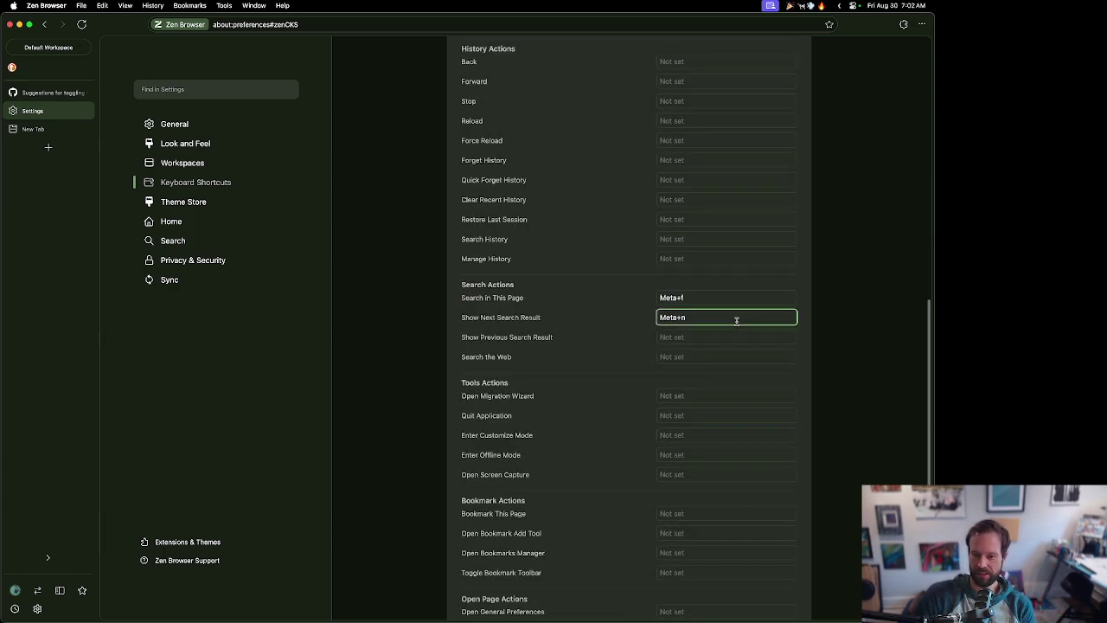
pyautogui.press('BackSpace')
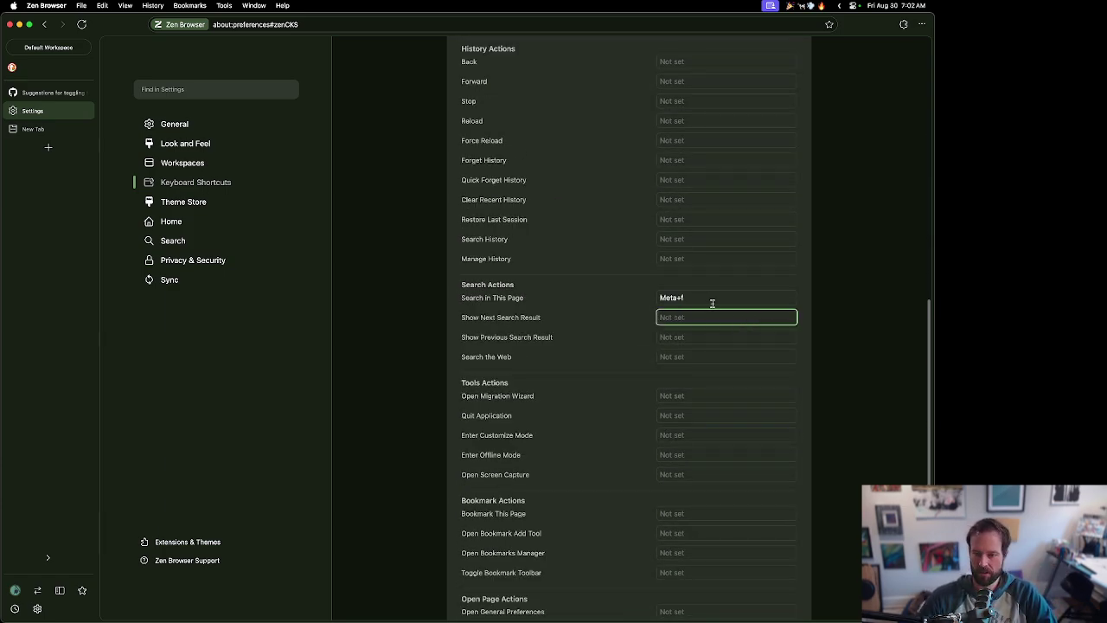
pyautogui.click(709, 298)
pyautogui.press('BackSpace')
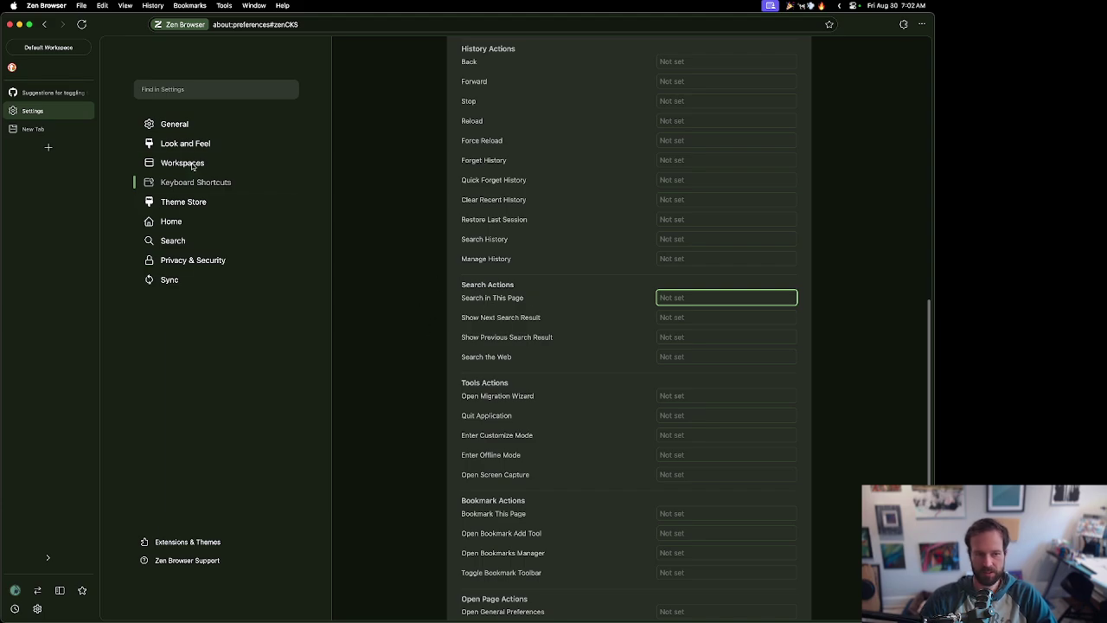
# Step: Close the developer tools on the GitHub issue page and test the in-page search with "open", dismissing the find bar
pyautogui.click(52, 92)
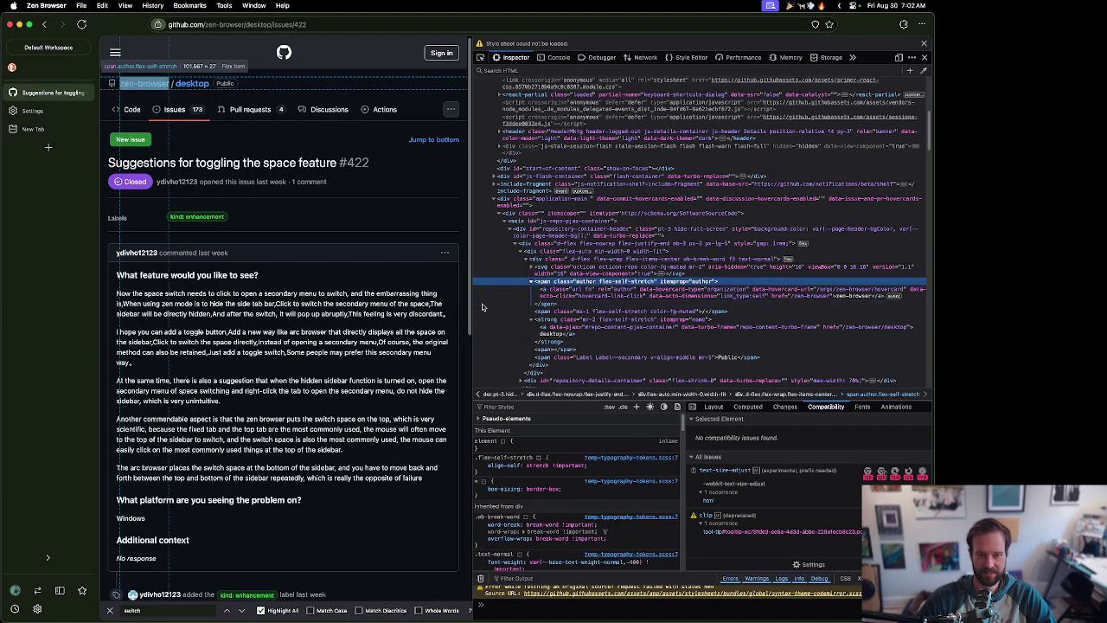
pyautogui.press('super+alt+i')
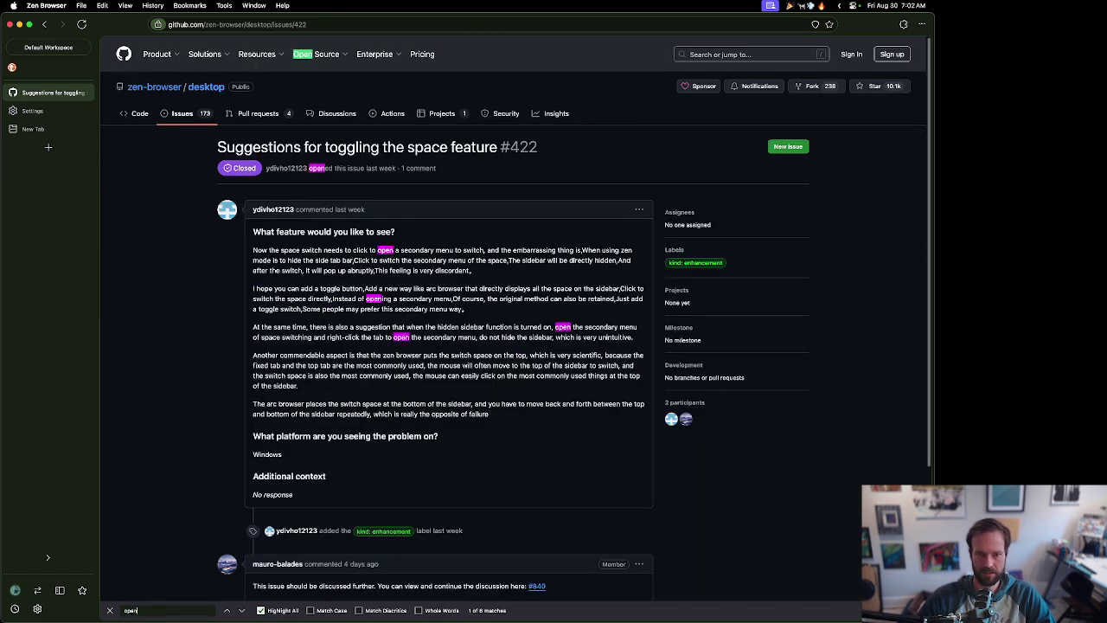
pyautogui.press('Escape')
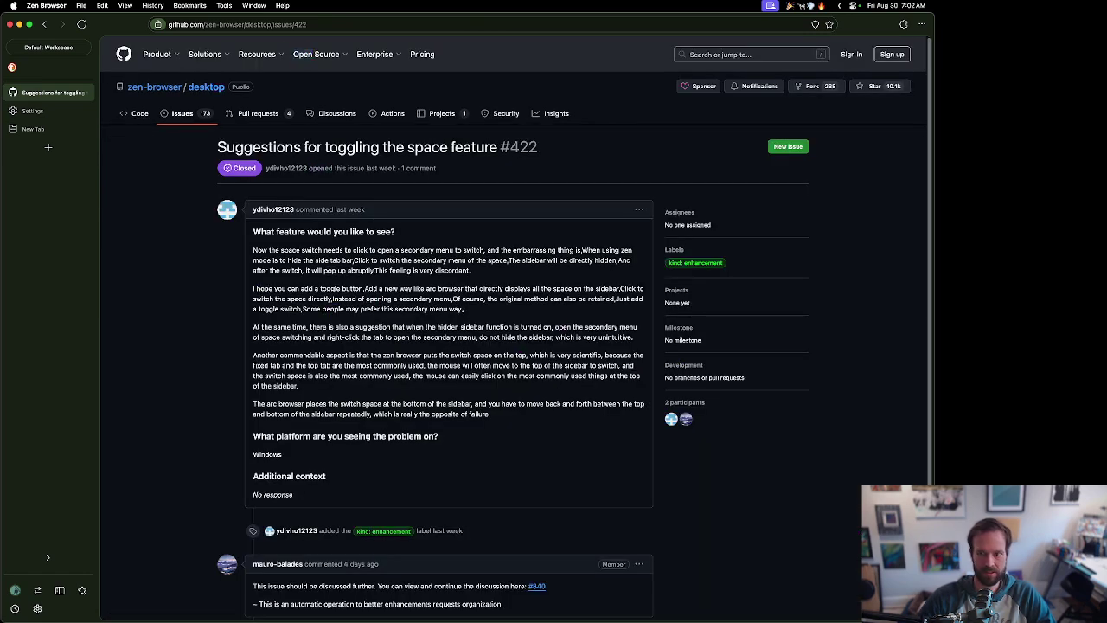
# Step: Review the remaining keyboard shortcut categories in the settings, from Search Actions through Sidebar Actions
pyautogui.click(60, 113)
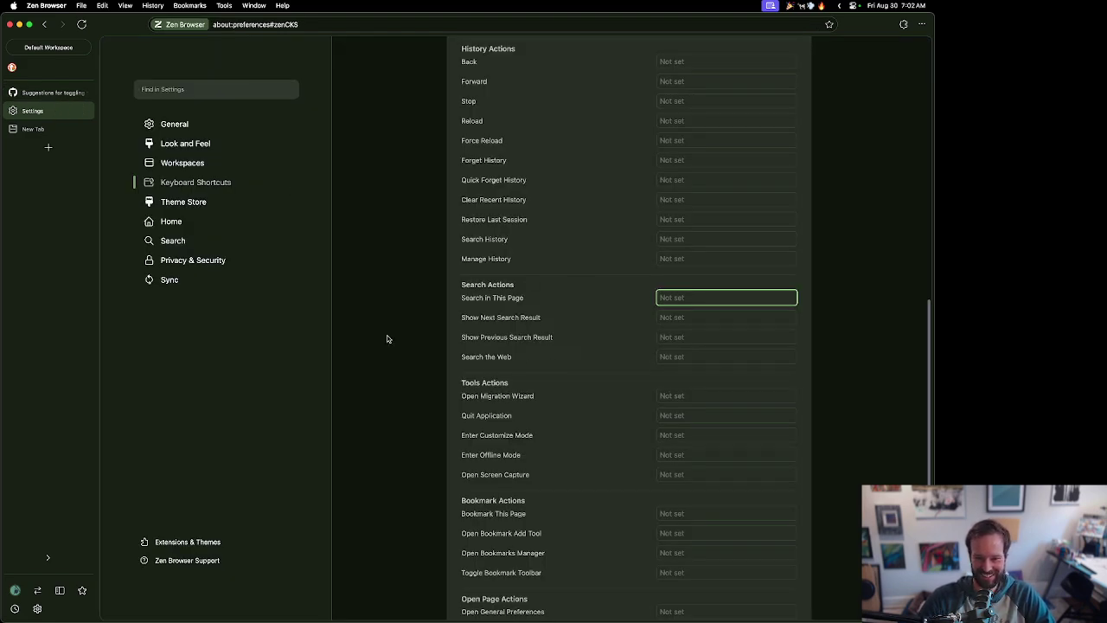
pyautogui.scroll(-4, 388, 338)
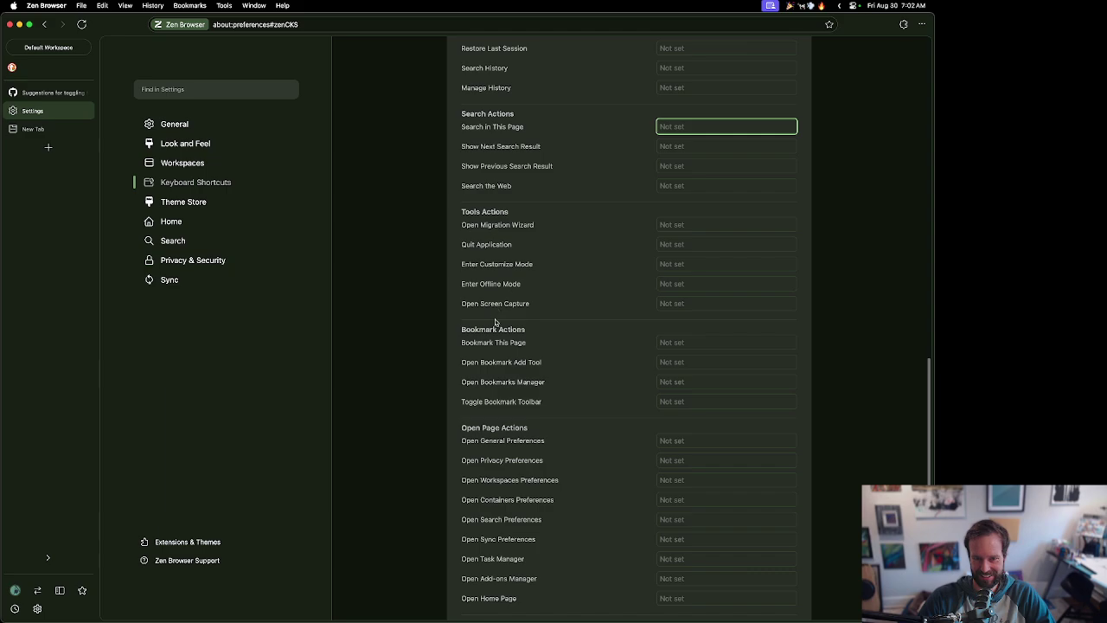
pyautogui.scroll(-2, 499, 330)
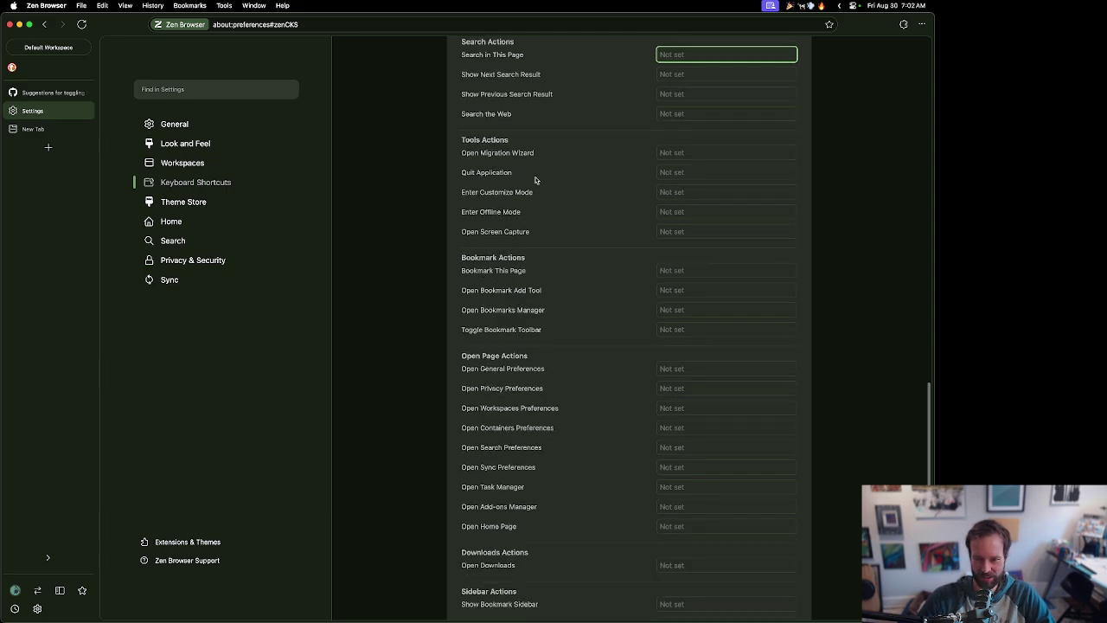
pyautogui.scroll(-1, 558, 296)
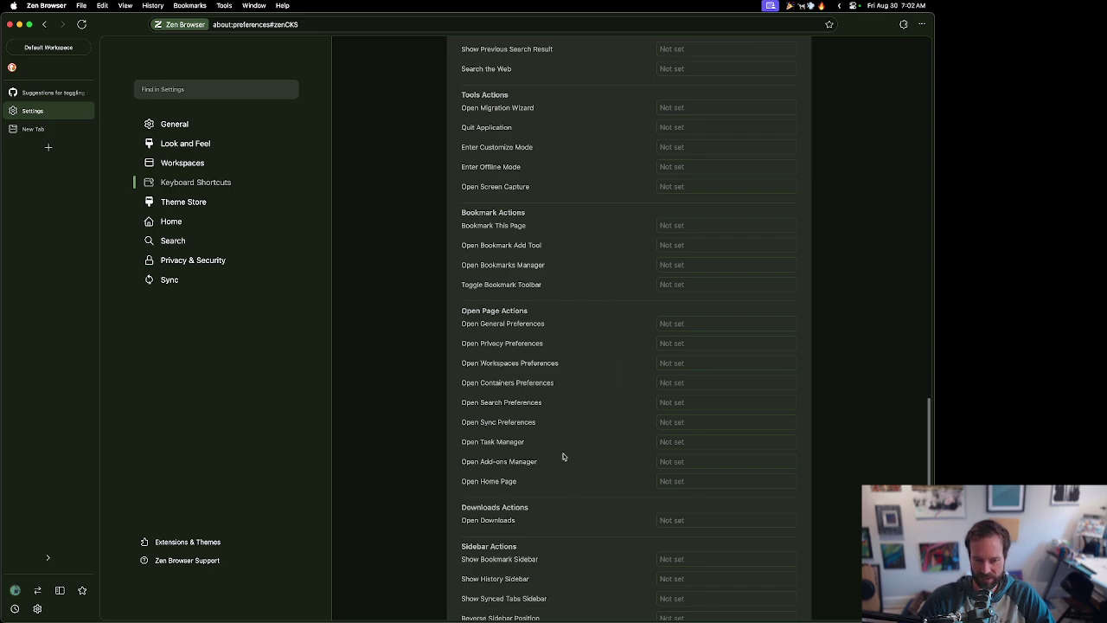
pyautogui.scroll(-2, 400, 378)
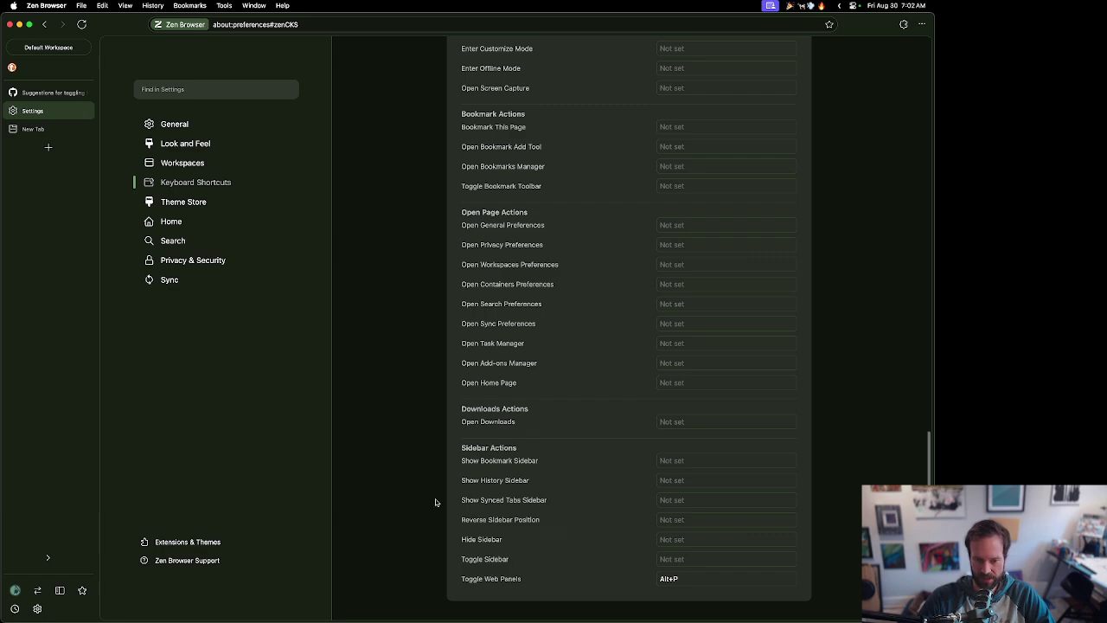
pyautogui.scroll(20, 398, 477)
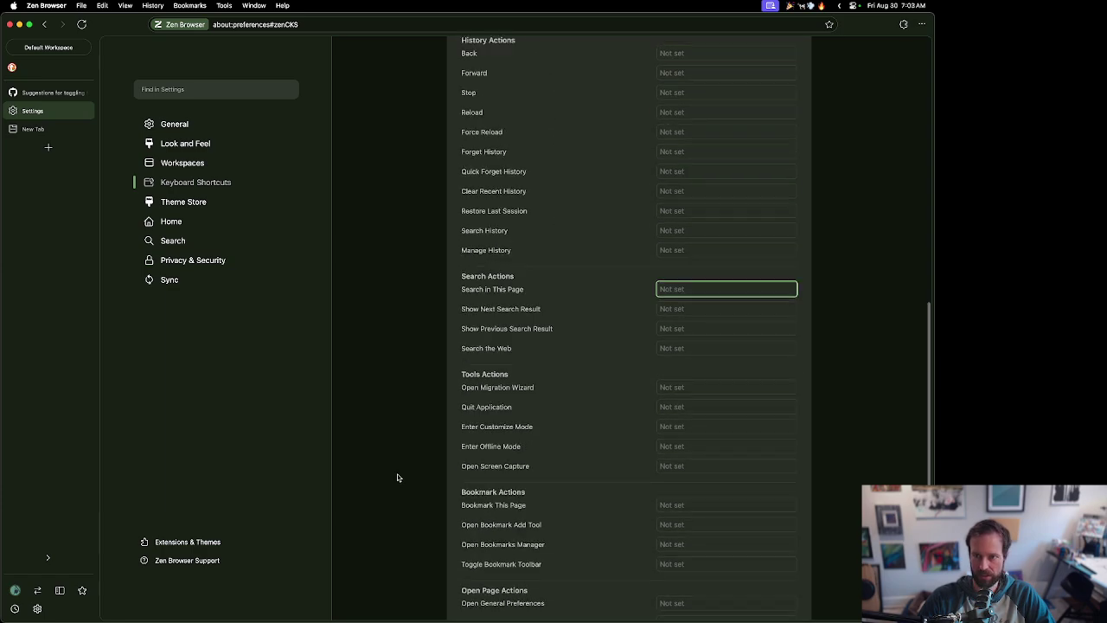
pyautogui.scroll(3, 398, 478)
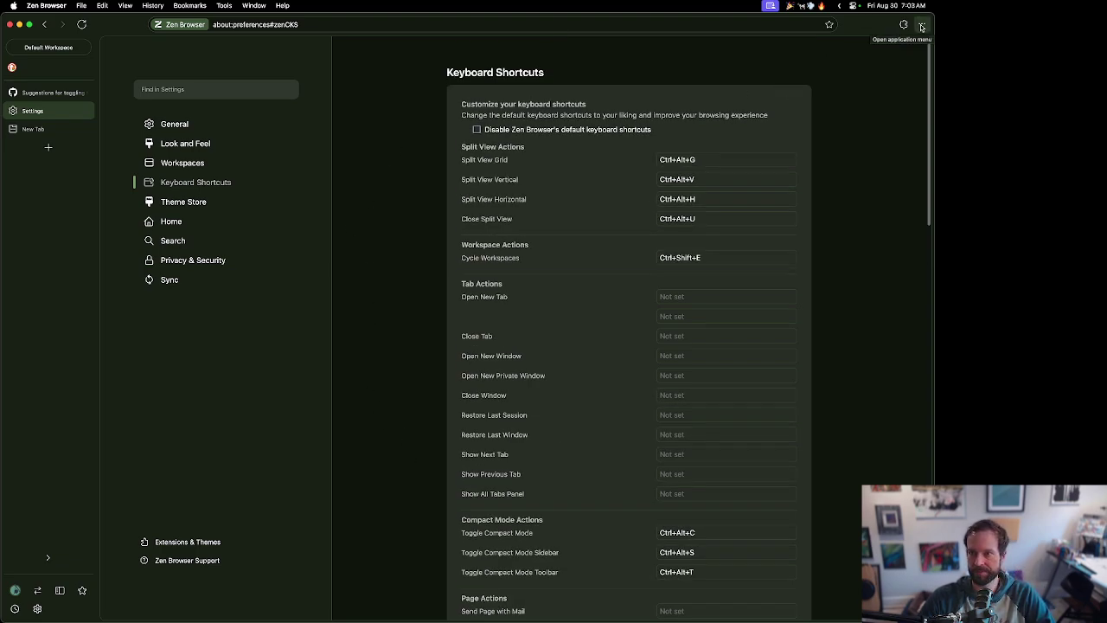
# Step: Look through the Theme Store, Home, Search and Sync settings sections, and search the settings for "plugins"
pyautogui.click(173, 201)
pyautogui.click(166, 224)
pyautogui.click(170, 241)
pyautogui.click(173, 279)
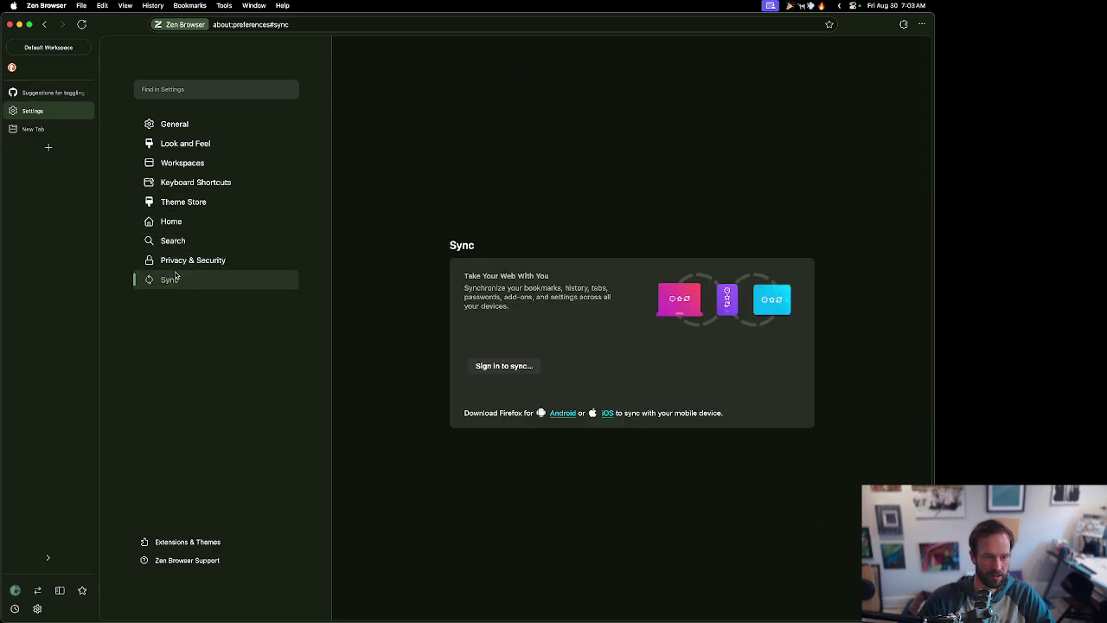
pyautogui.click(207, 124)
pyautogui.write('plugins')
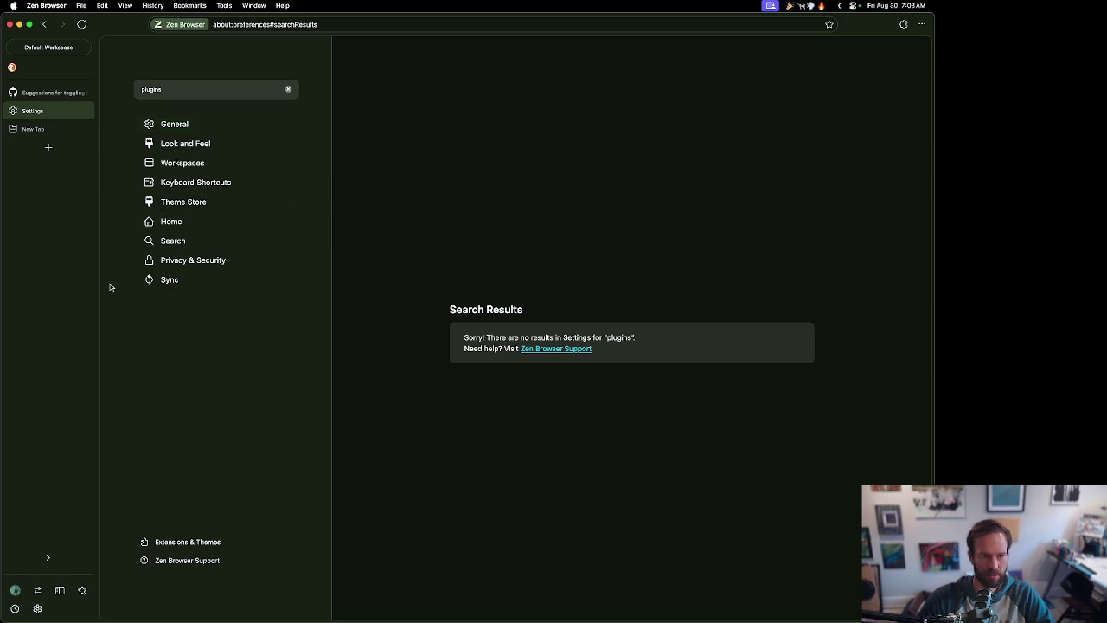
# Step: Open the online Themes Store from the Theme Store settings and close the Settings, GitHub issue and New Tab tabs
pyautogui.click(197, 203)
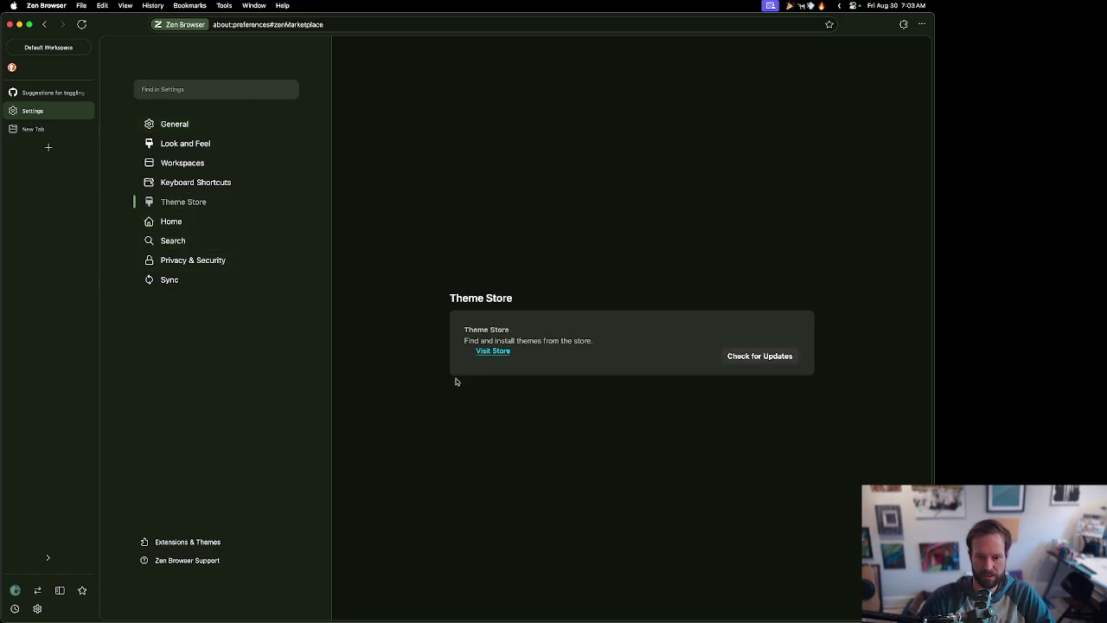
pyautogui.click(497, 351)
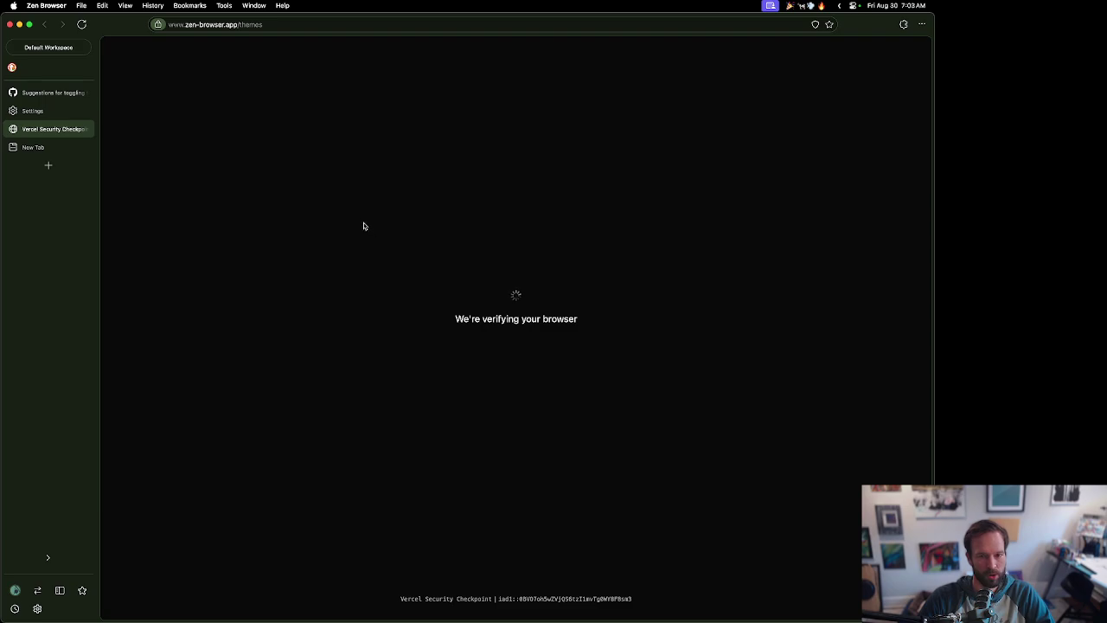
pyautogui.click(47, 111)
pyautogui.click(84, 110)
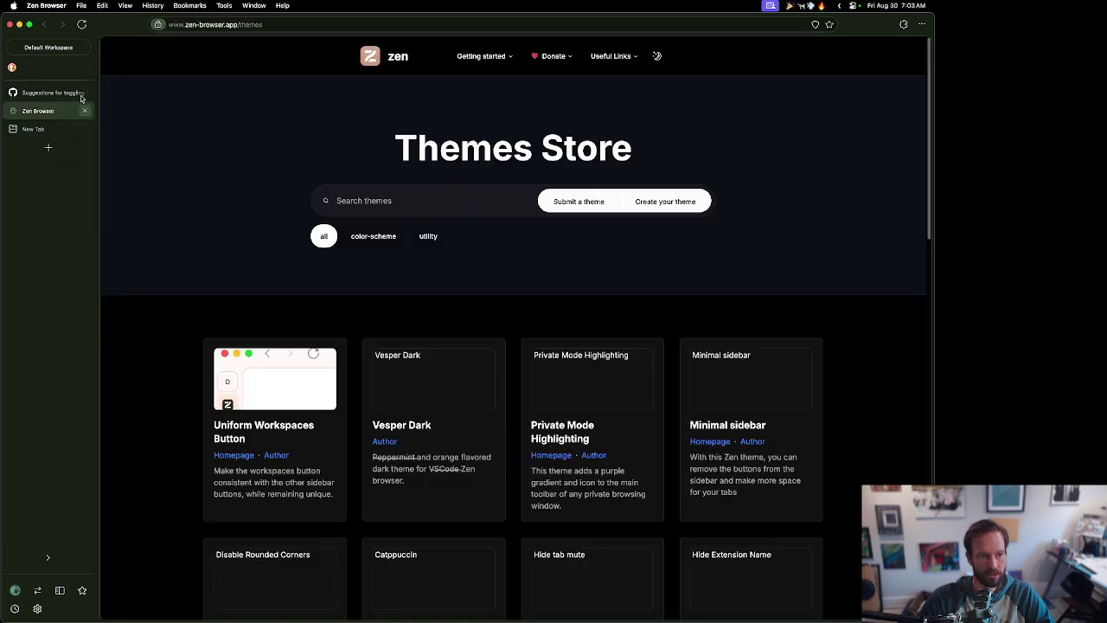
pyautogui.click(84, 92)
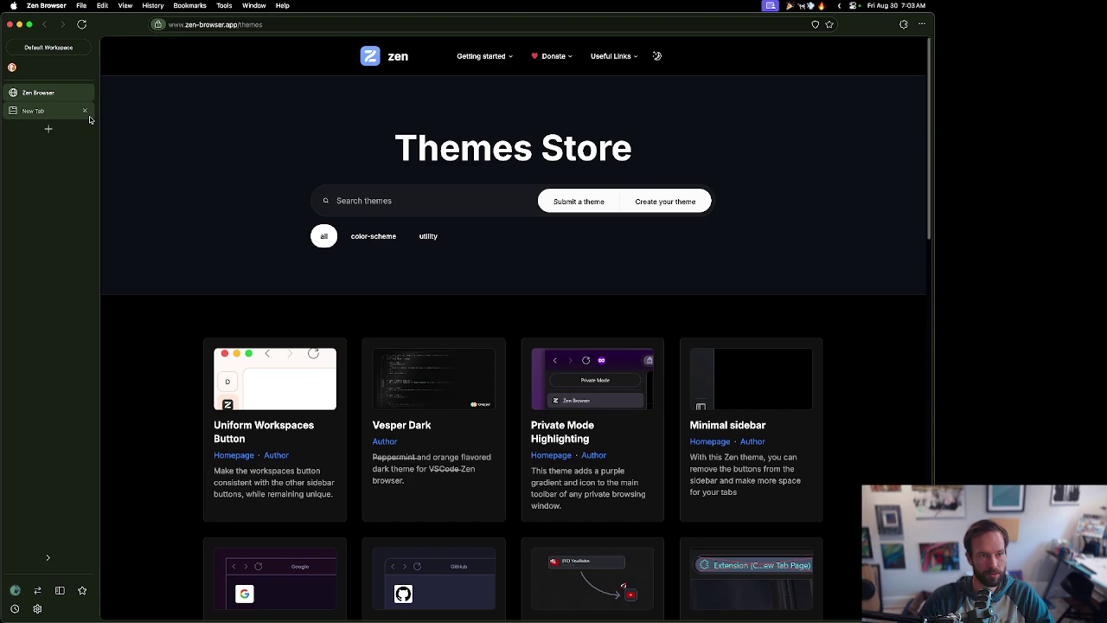
pyautogui.click(85, 111)
# Step: Filter the Themes Store by the color-scheme category, and switch the filter to utility
pyautogui.click(391, 241)
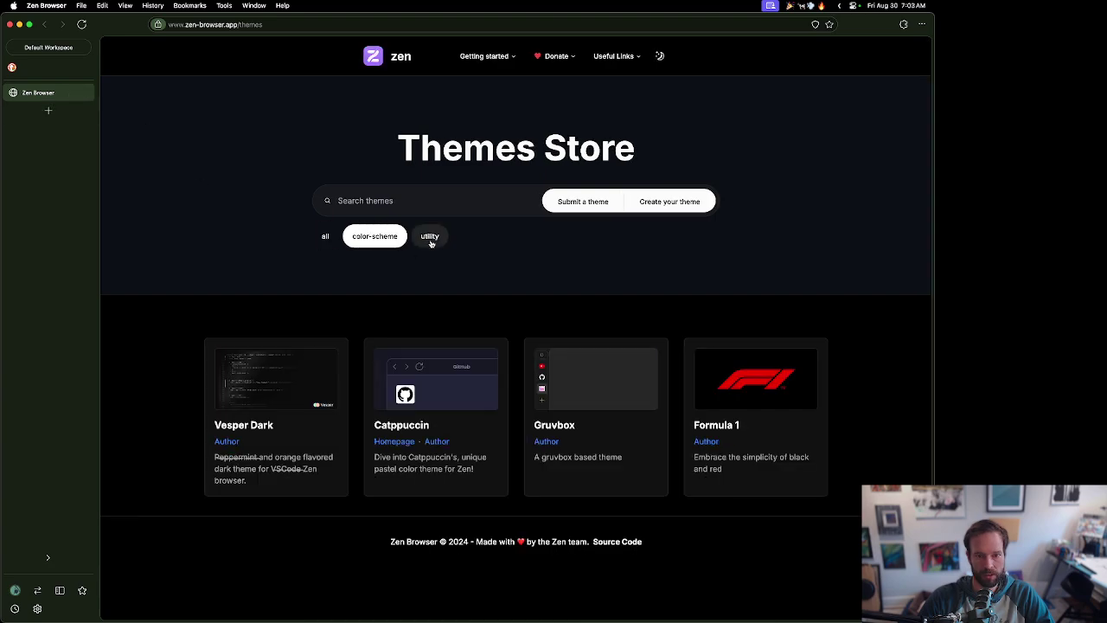
pyautogui.click(430, 236)
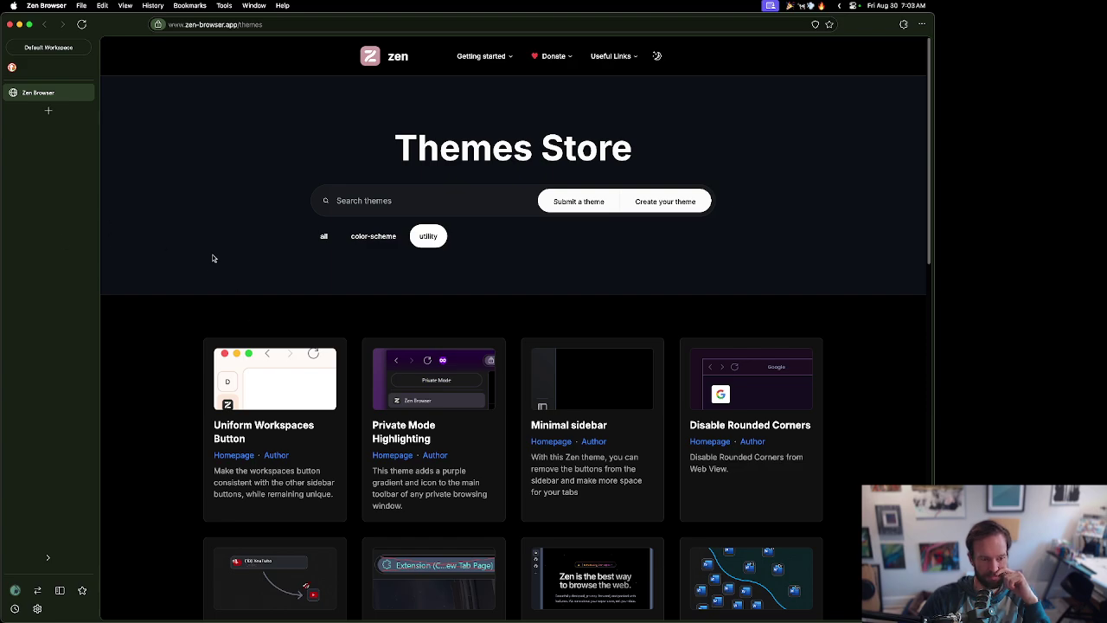
# Step: Collapse the tab sidebar to icons and expand it again twice, briefly opening the Zen Browser tab's context menu in between
pyautogui.click(37, 590)
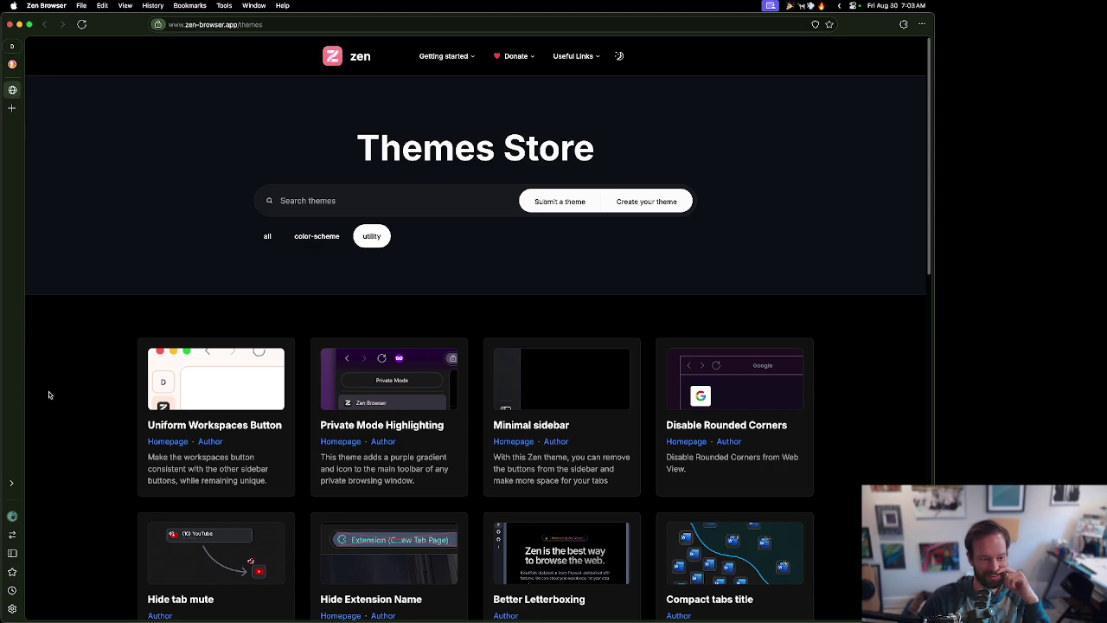
pyautogui.click(13, 535)
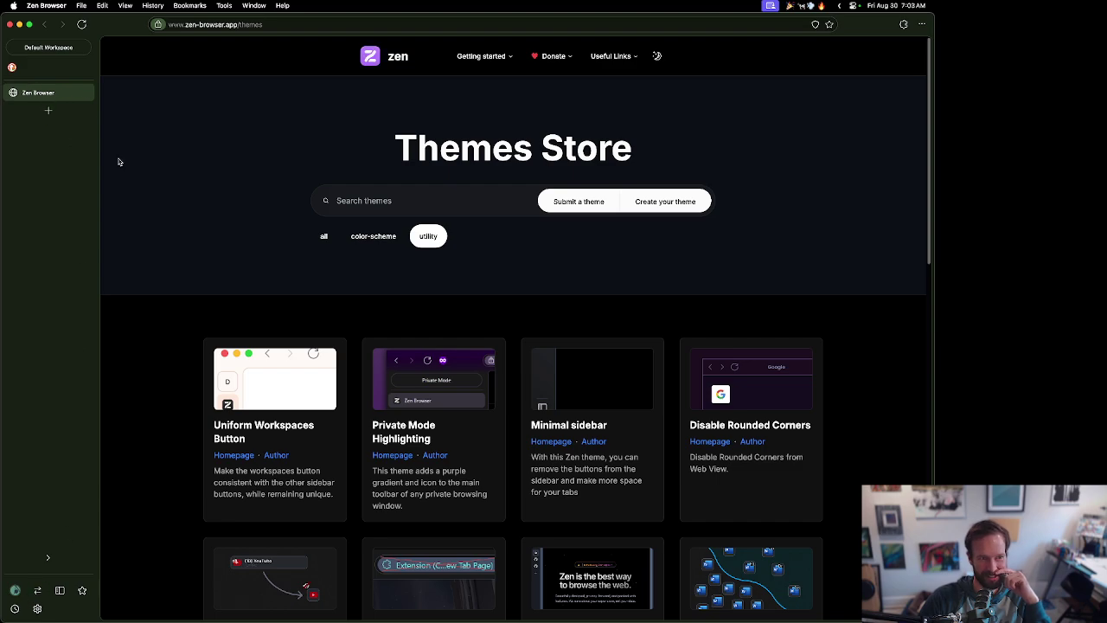
pyautogui.rightClick(44, 93)
pyautogui.press('Escape')
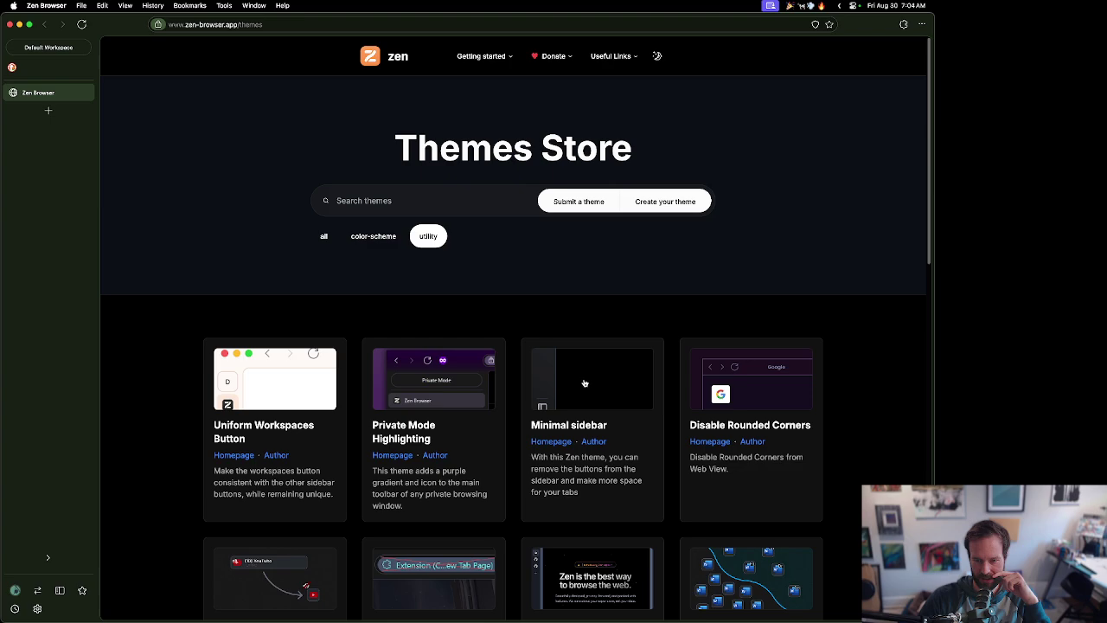
pyautogui.click(60, 589)
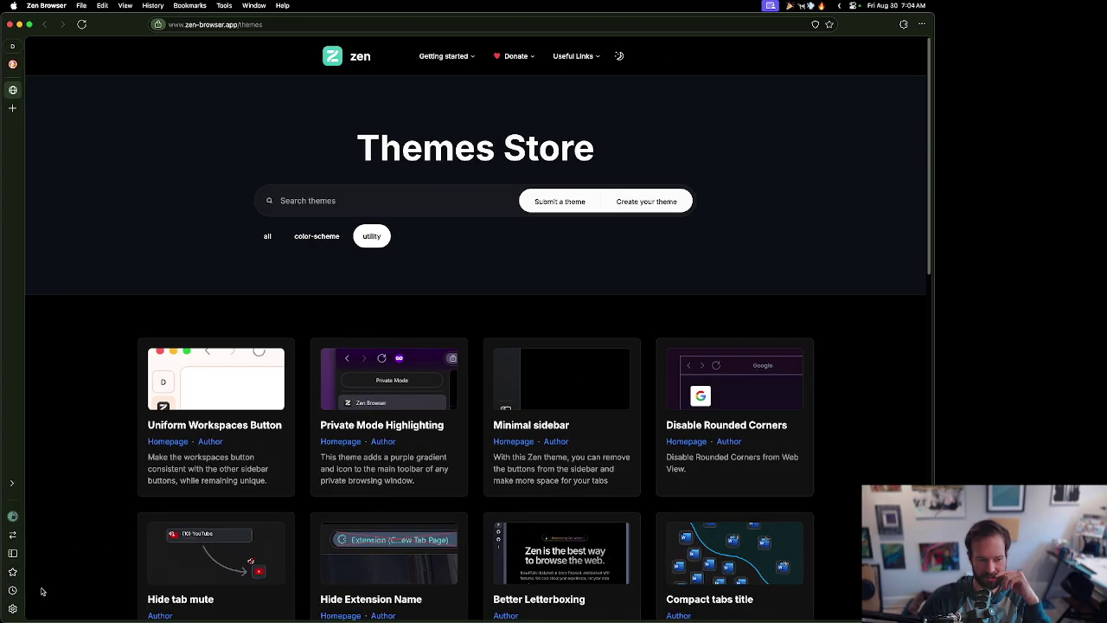
pyautogui.click(12, 552)
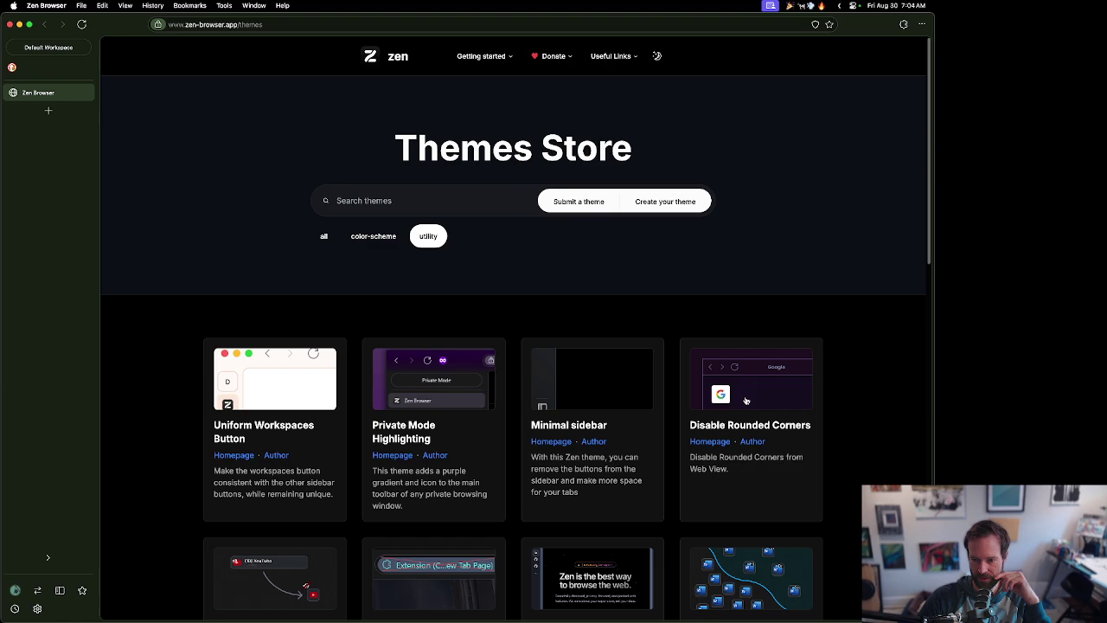
# Step: Examine the utility themes offered in the Themes Store down to the end of the list
pyautogui.scroll(-3, 643, 427)
pyautogui.scroll(-1, 634, 422)
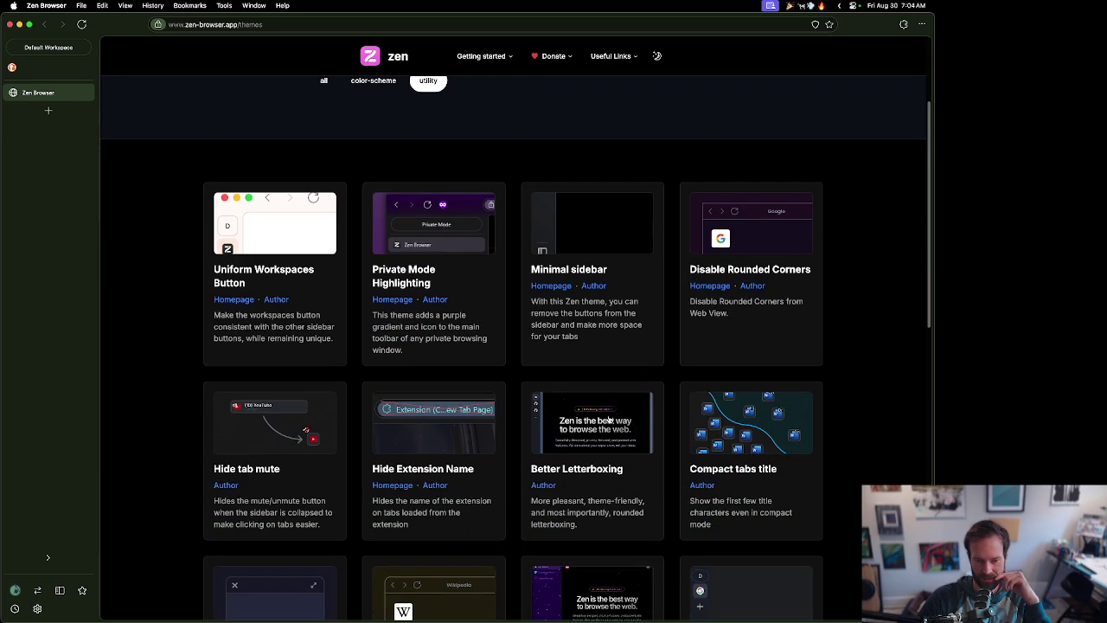
pyautogui.scroll(-1, 609, 419)
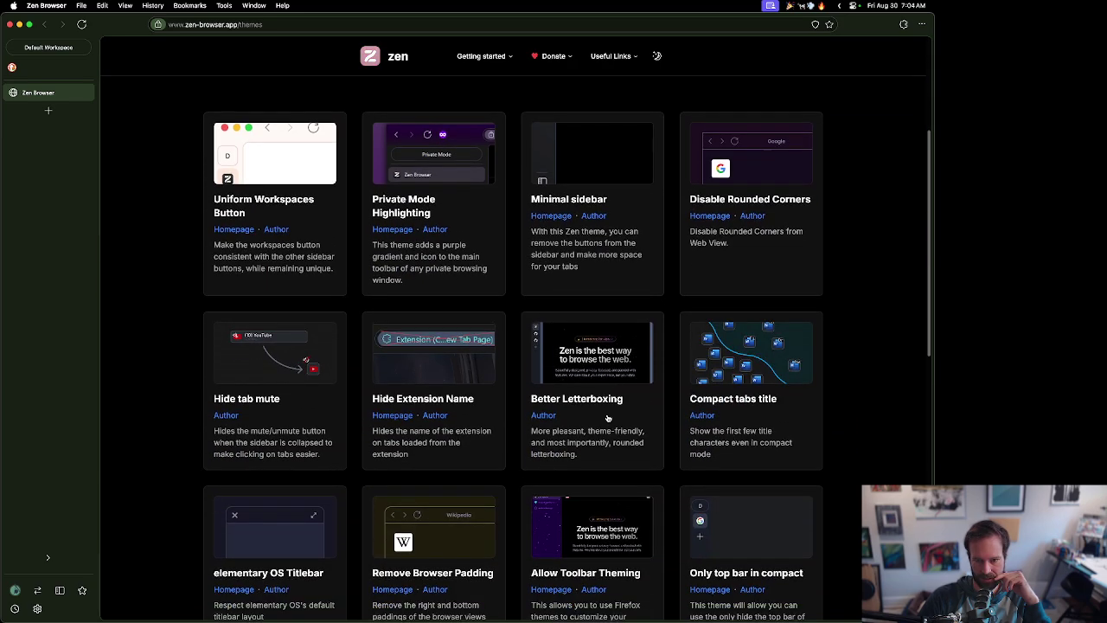
pyautogui.scroll(-3, 616, 410)
pyautogui.scroll(-4, 616, 405)
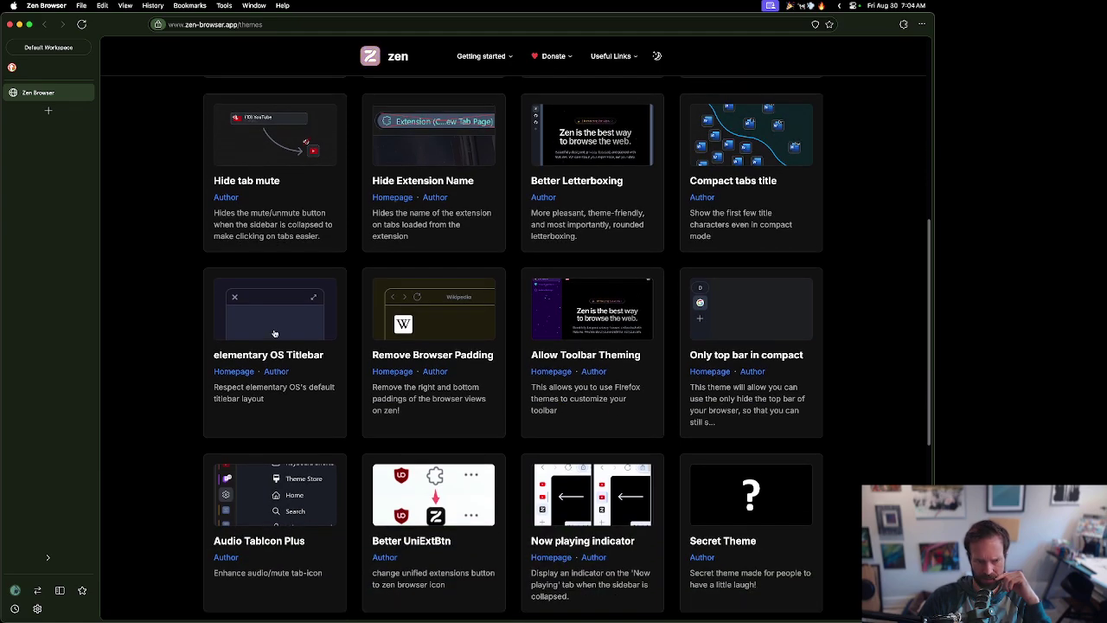
pyautogui.scroll(-3, 275, 333)
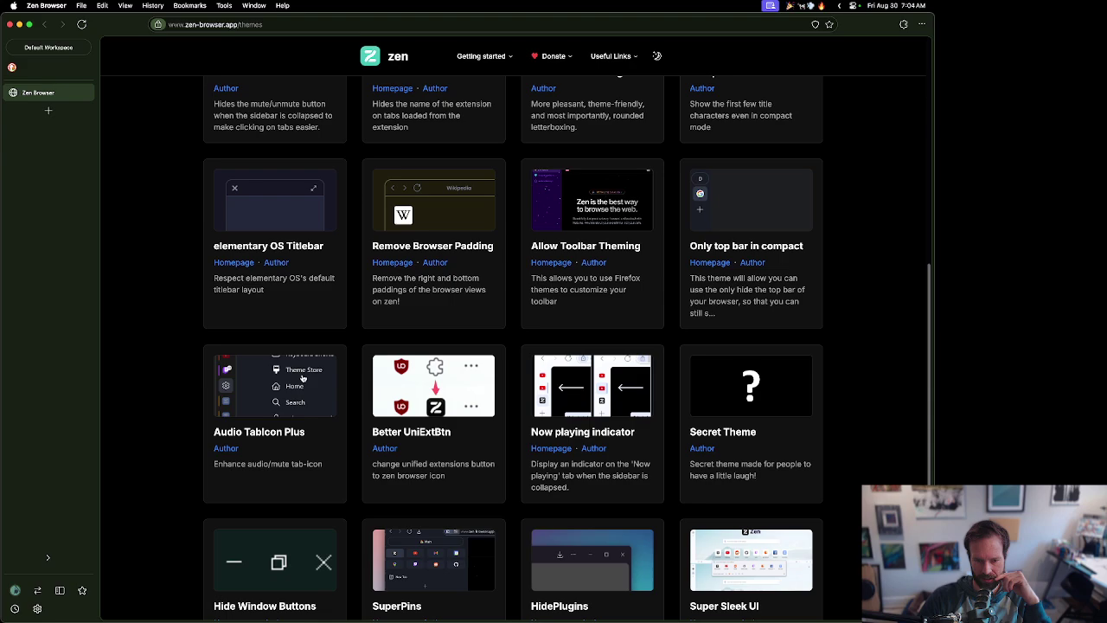
pyautogui.scroll(-5, 307, 374)
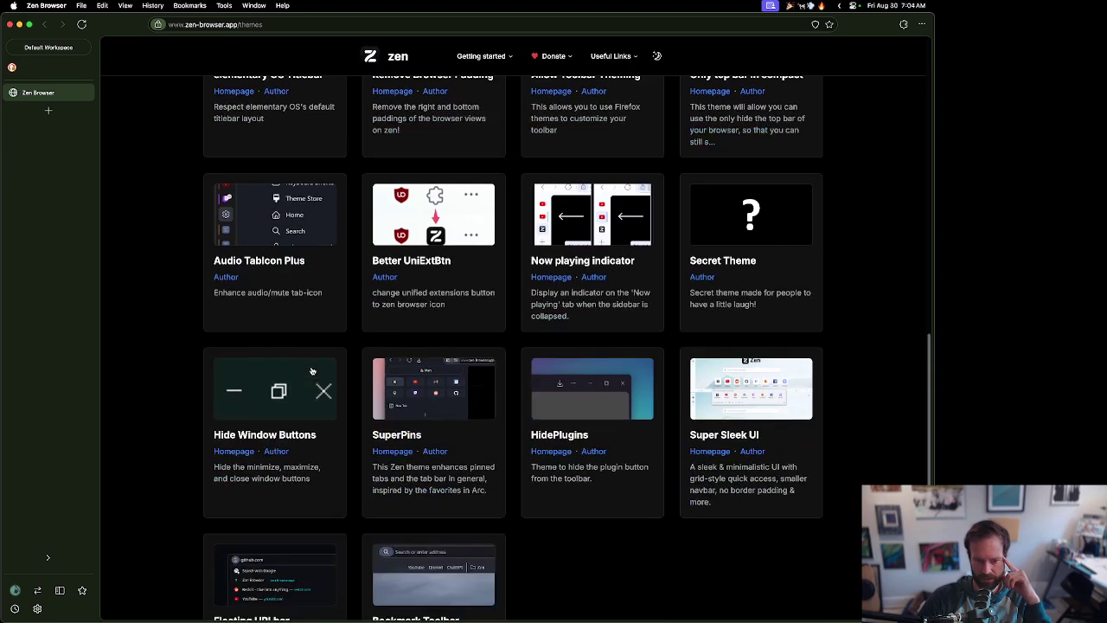
pyautogui.scroll(-3, 312, 371)
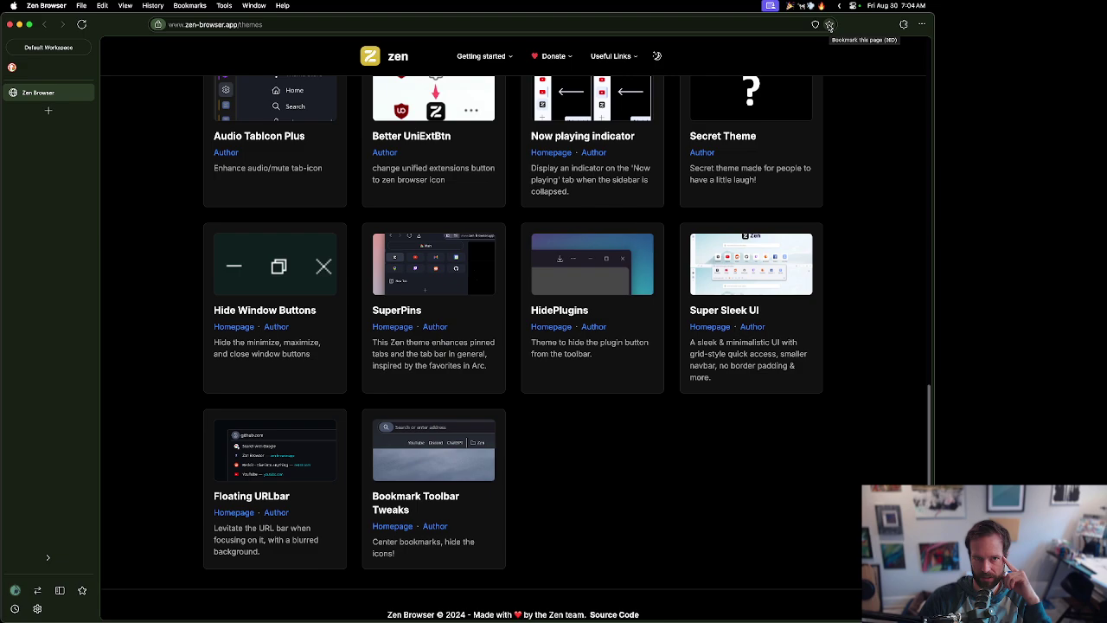
# Step: Switch to Arc and open its Zen Browser tab
pyautogui.press('super+Tab')
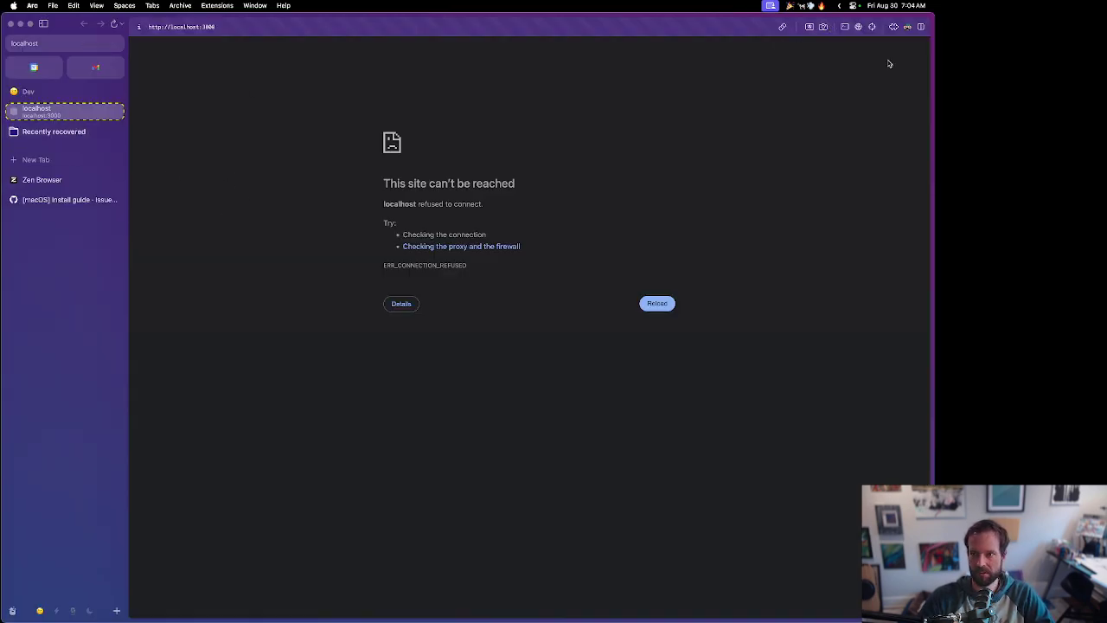
pyautogui.click(52, 180)
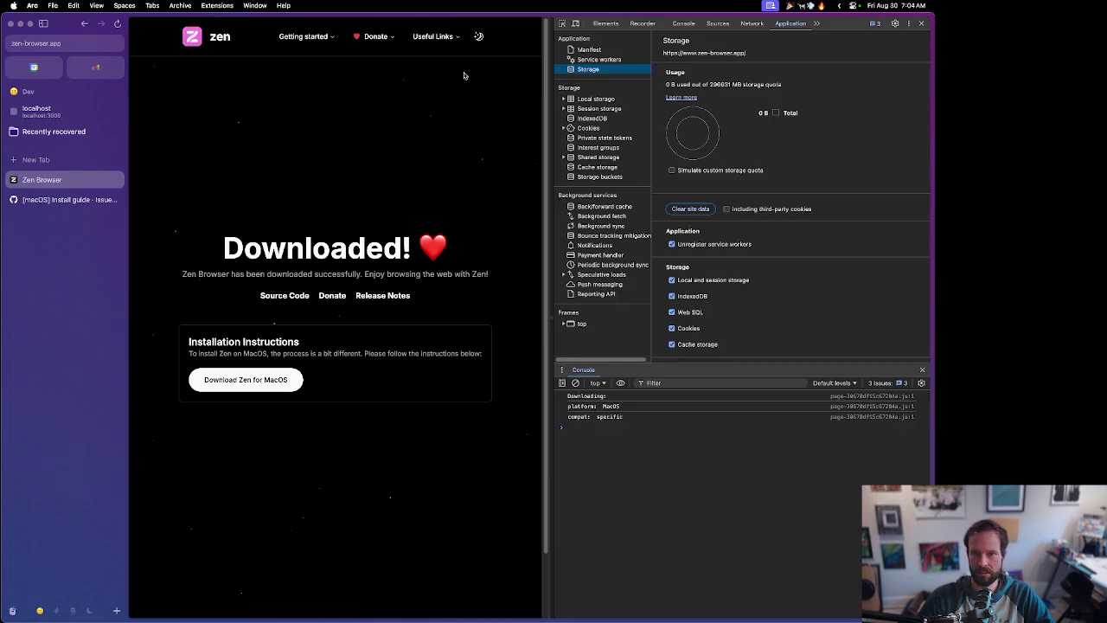
# Step: Close the developer tools and examine the Zen Browser tab's context menu, including its Share and Move to options
pyautogui.click(922, 24)
pyautogui.rightClick(293, 139)
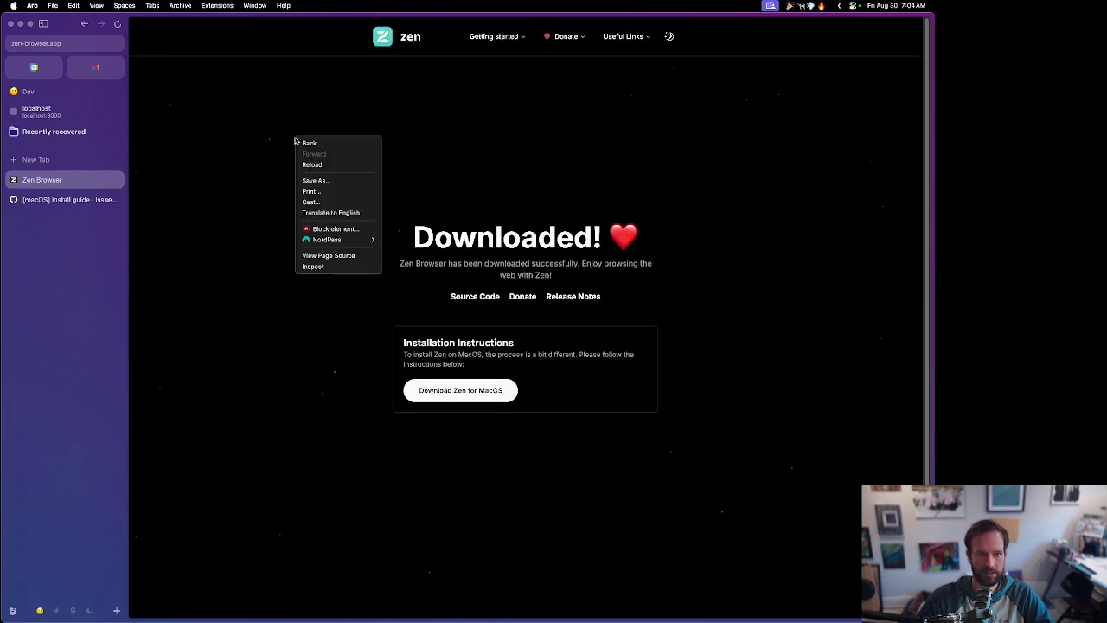
pyautogui.rightClick(65, 181)
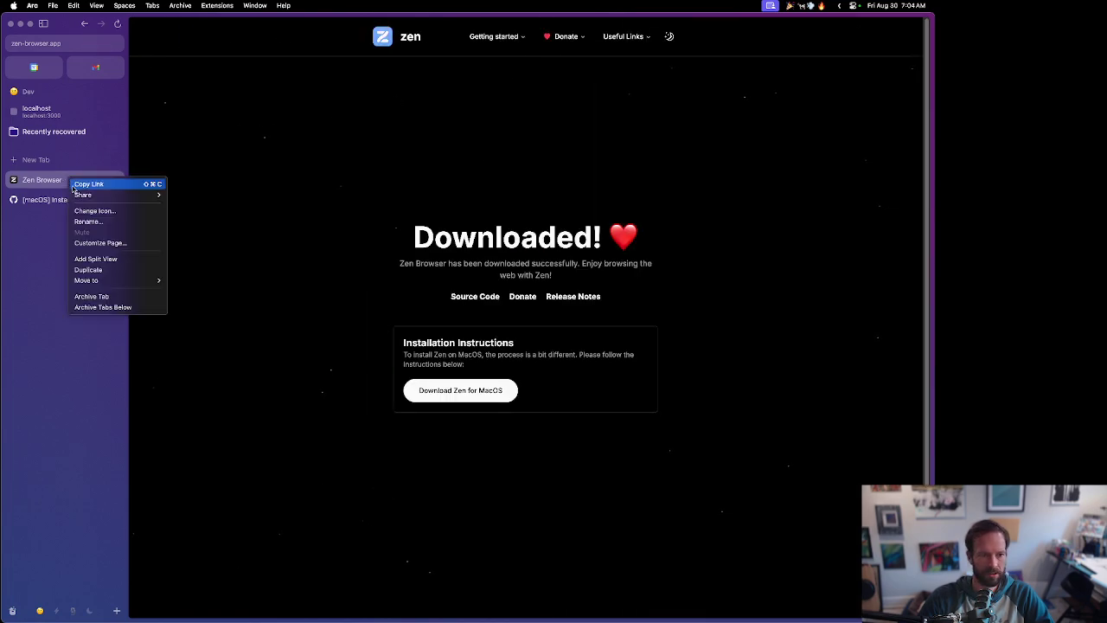
pyautogui.moveTo(109, 282)
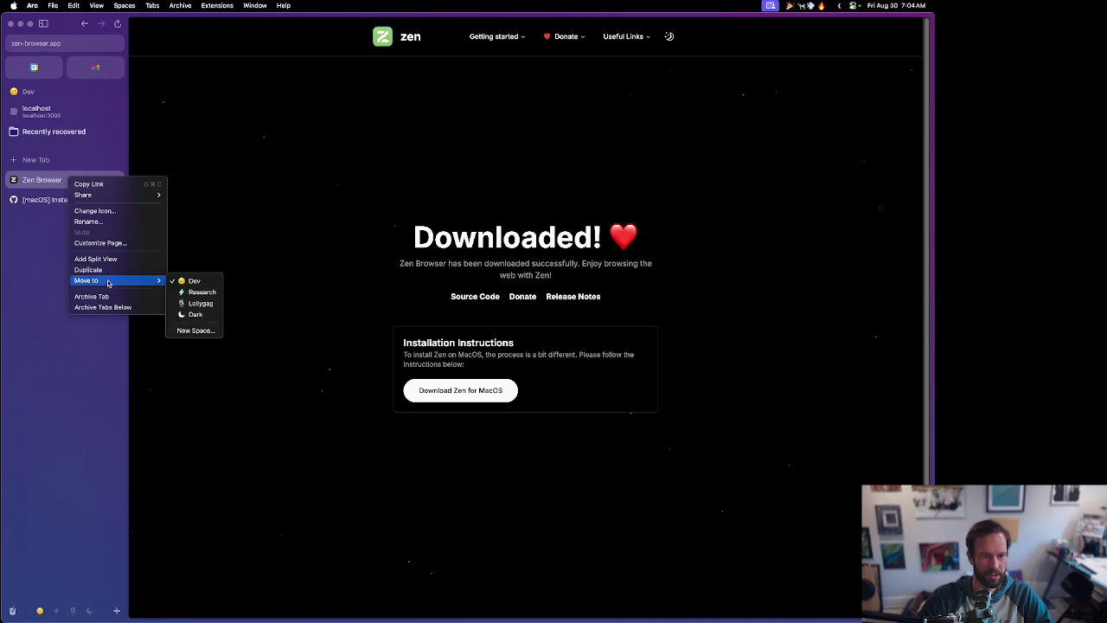
pyautogui.moveTo(132, 198)
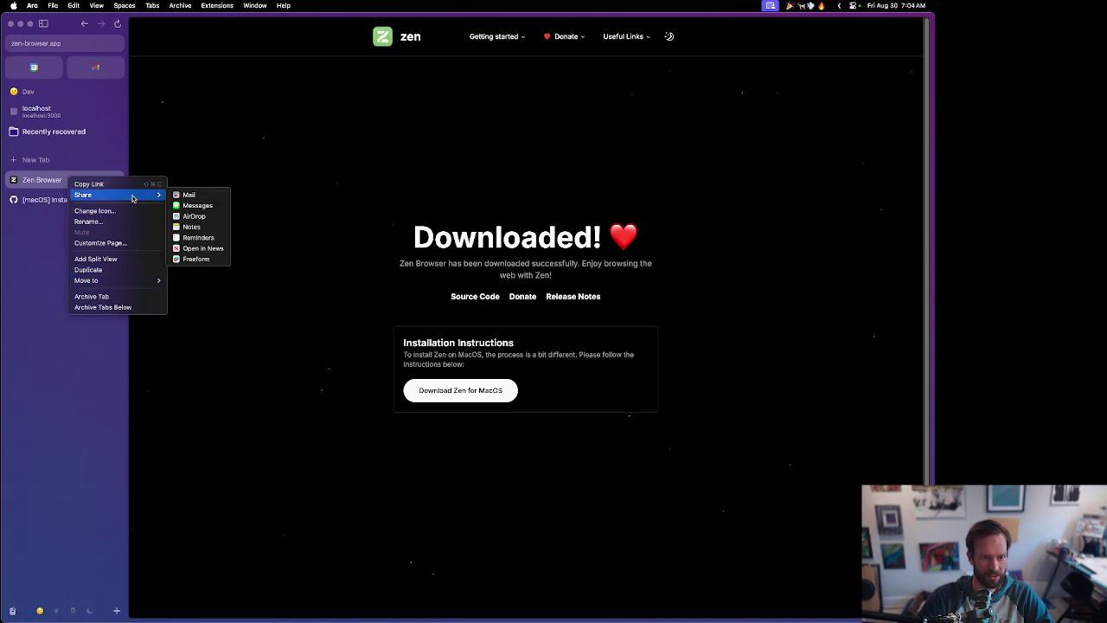
pyautogui.click(276, 172)
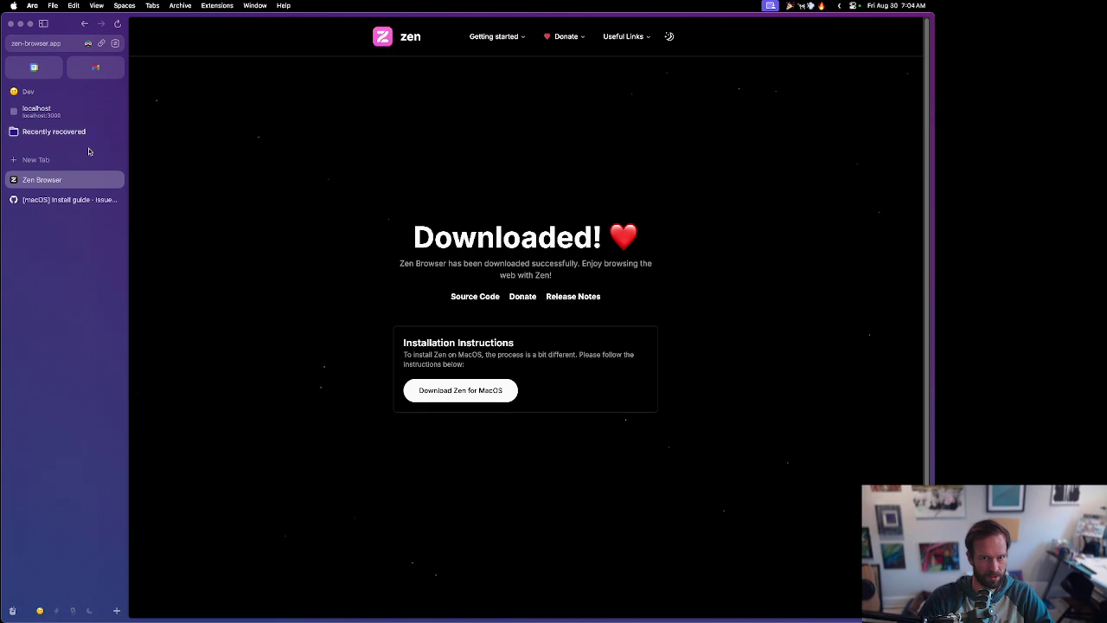
pyautogui.rightClick(71, 179)
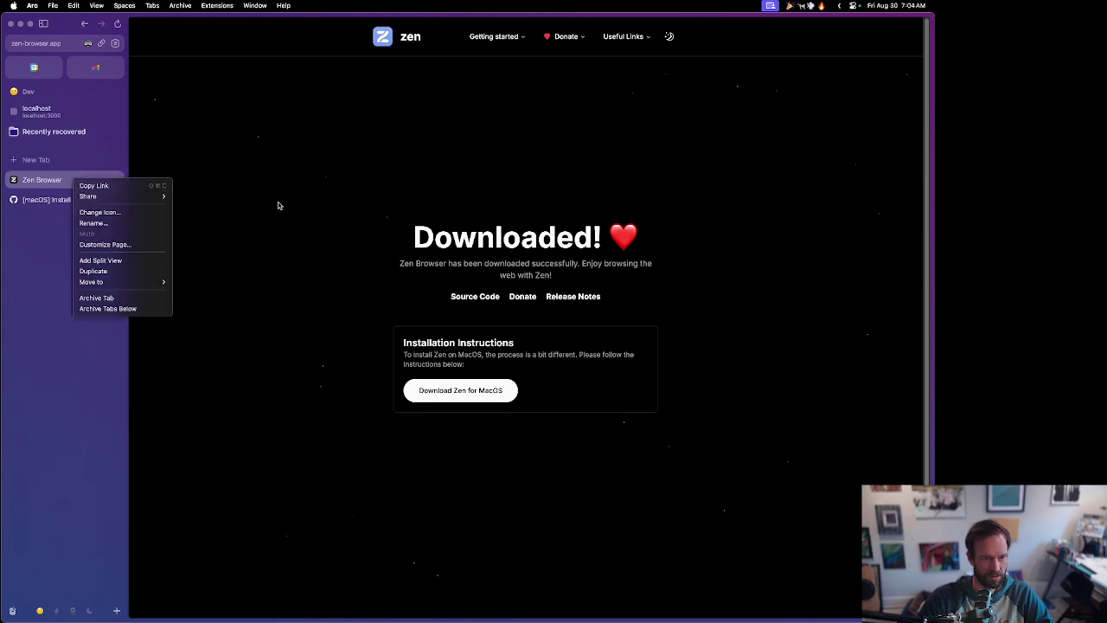
pyautogui.click(297, 253)
pyautogui.rightClick(74, 180)
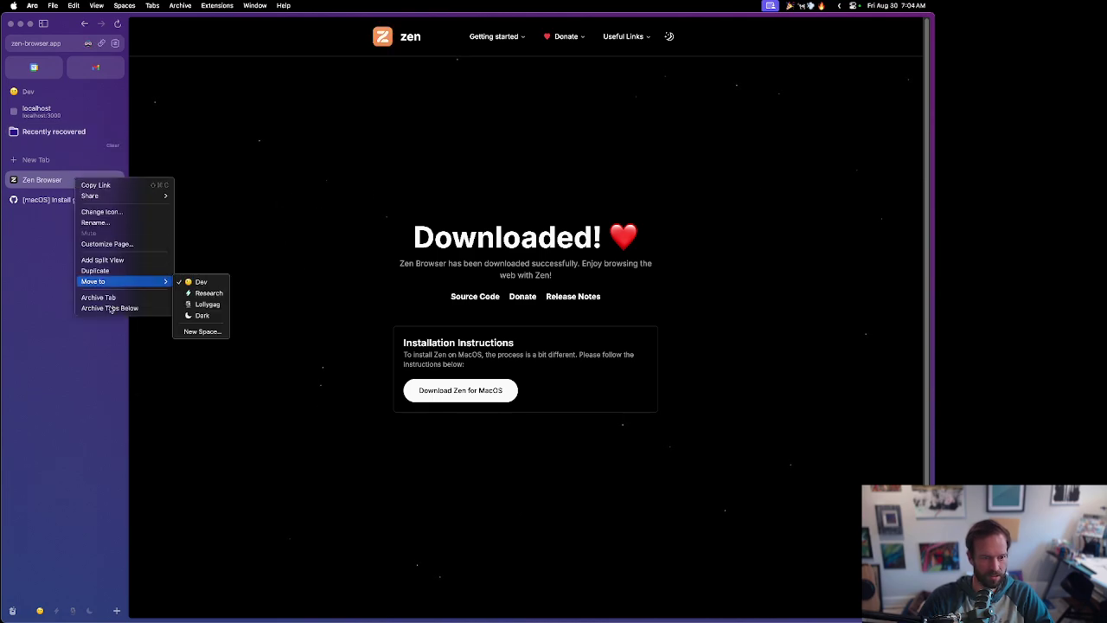
pyautogui.click(218, 376)
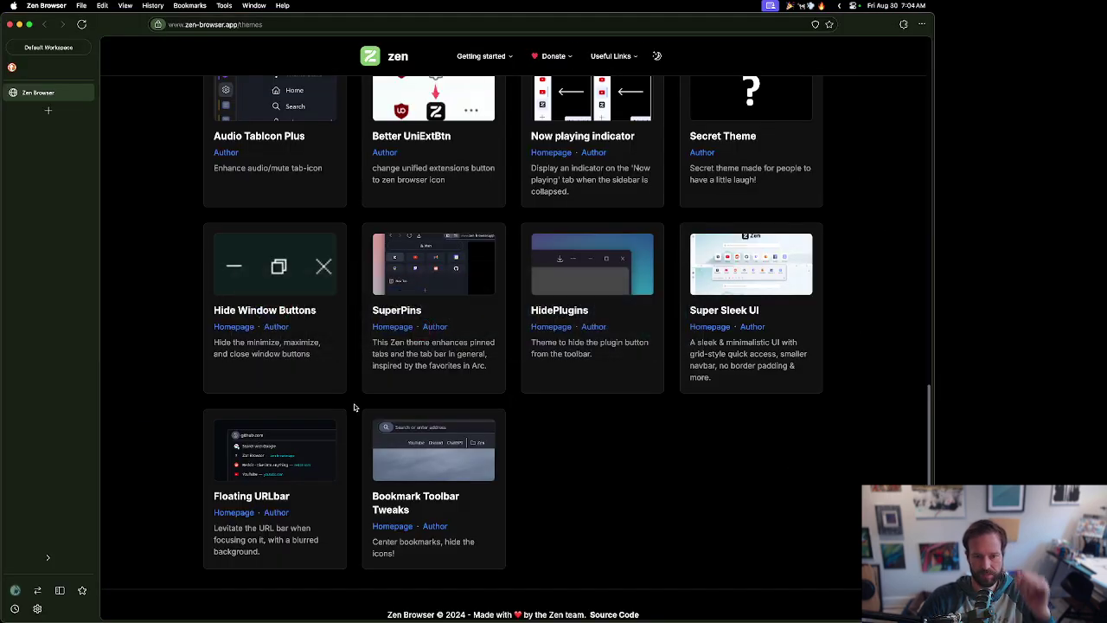
# Step: Switch to Zen Browser, open the SuperPins theme page and read its description and default features
pyautogui.scroll(-1, 477, 416)
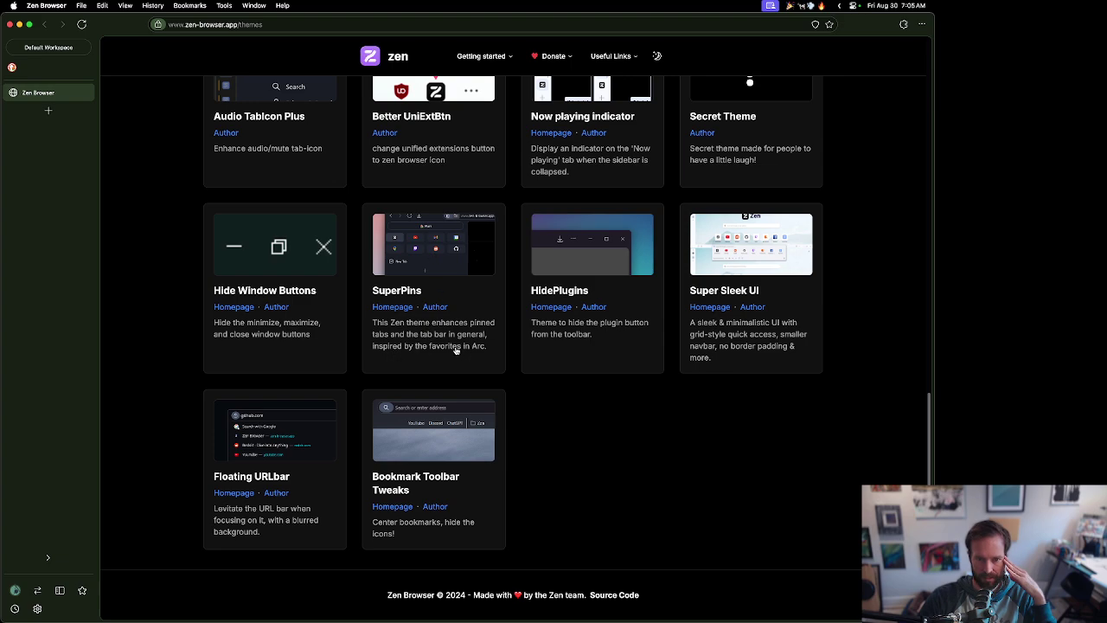
pyautogui.click(451, 248)
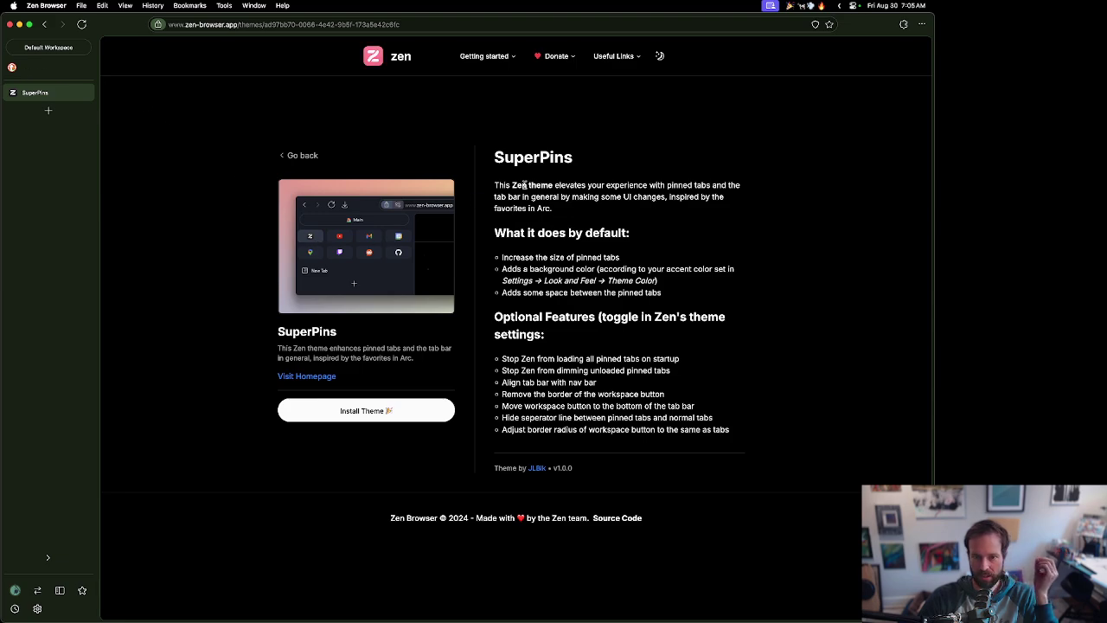
pyautogui.moveTo(527, 185); pyautogui.dragTo(604, 209)
pyautogui.click(566, 211)
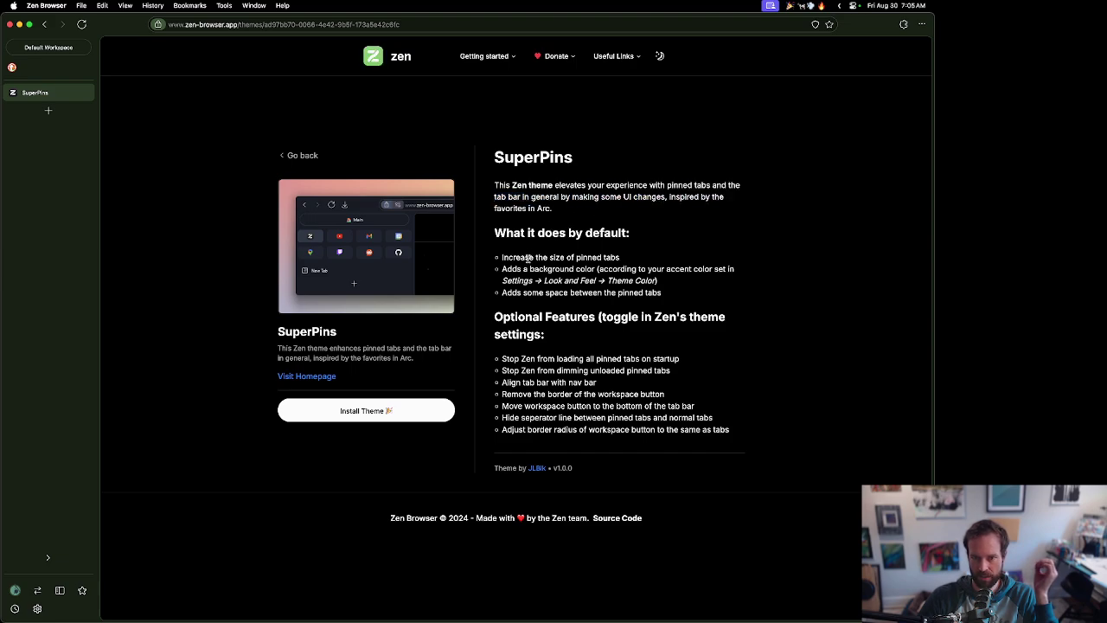
pyautogui.moveTo(532, 260); pyautogui.dragTo(573, 292)
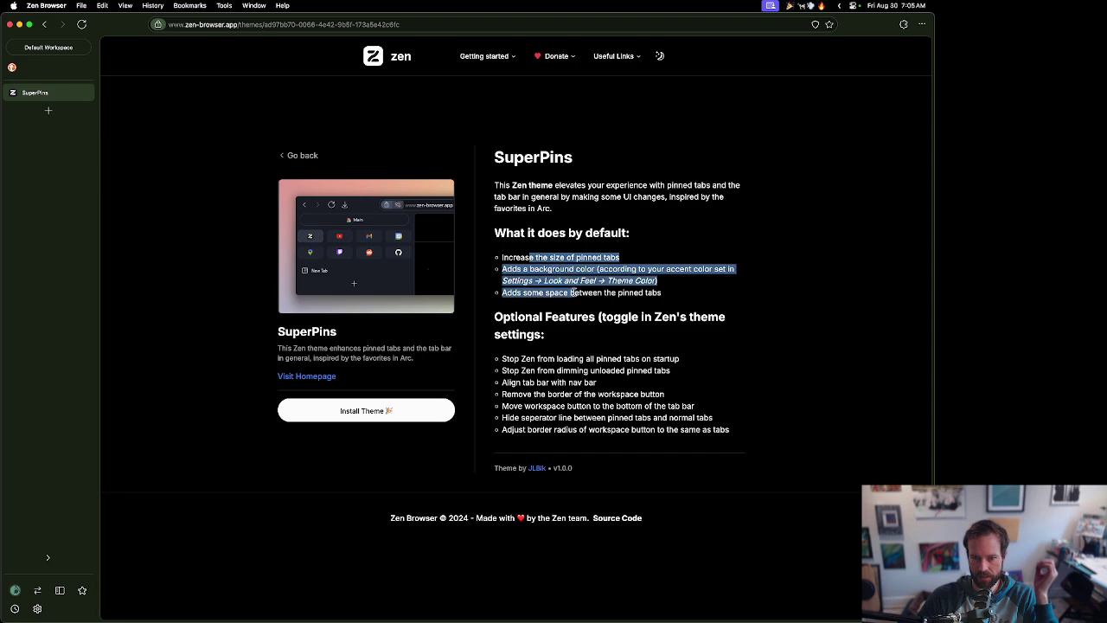
pyautogui.click(558, 281)
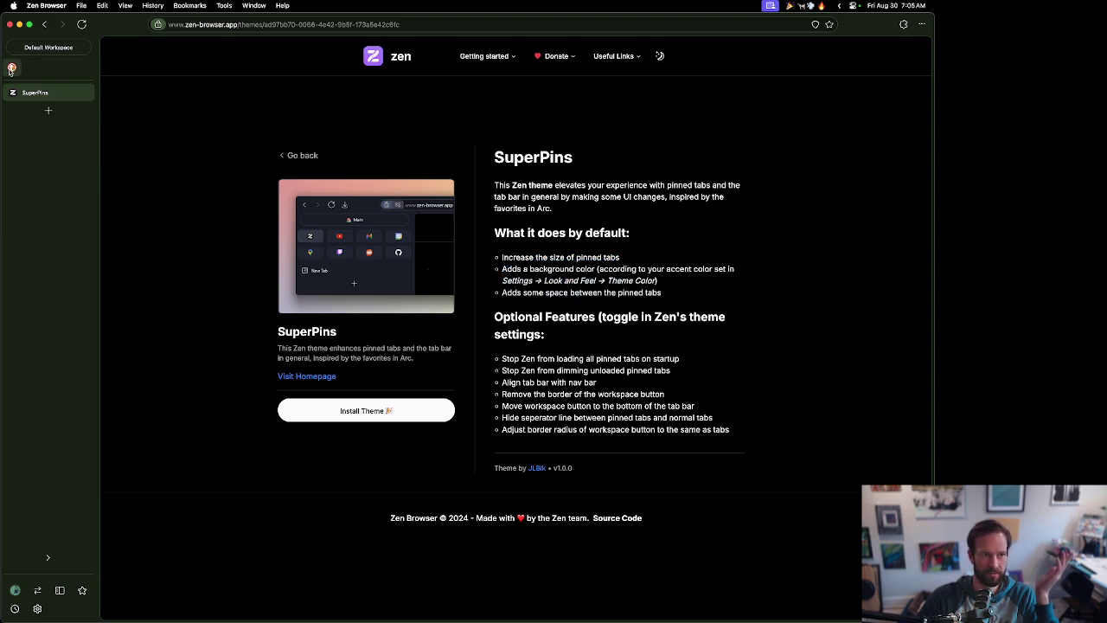
# Step: Return to the Themes Store, filter the themes by color-scheme, and switch the filter to utility
pyautogui.press('super+Left')
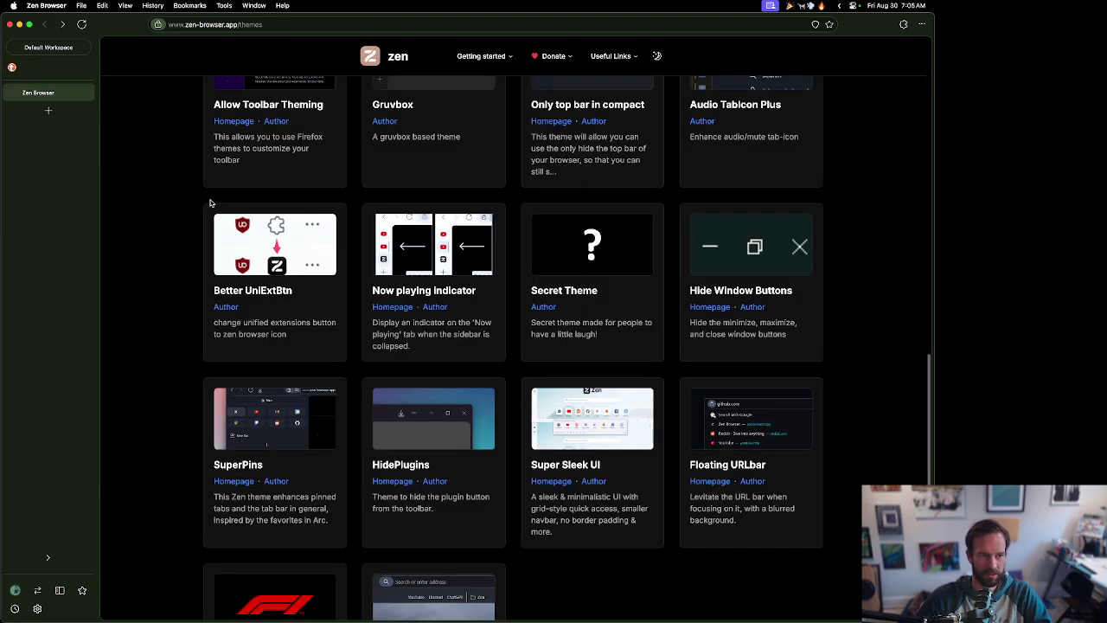
pyautogui.scroll(-3, 592, 338)
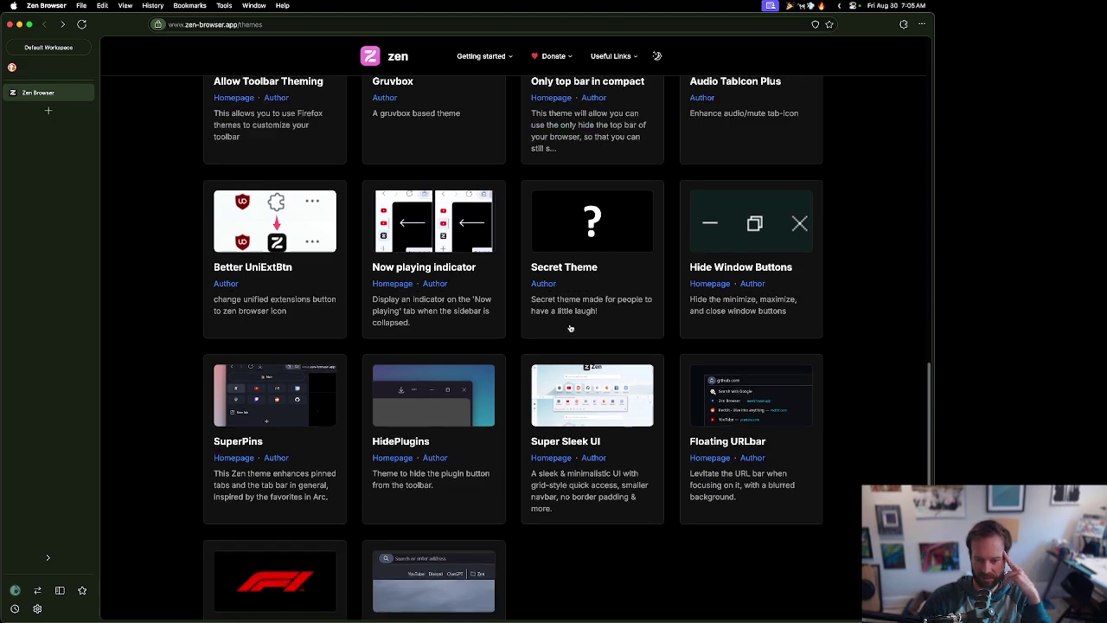
pyautogui.scroll(10, 594, 341)
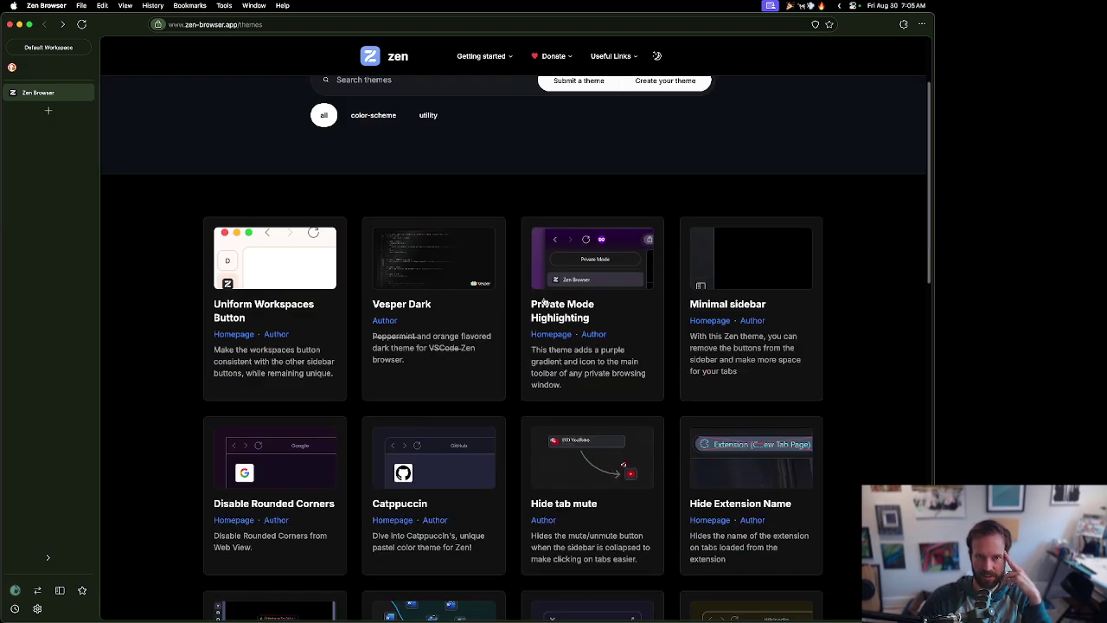
pyautogui.click(363, 126)
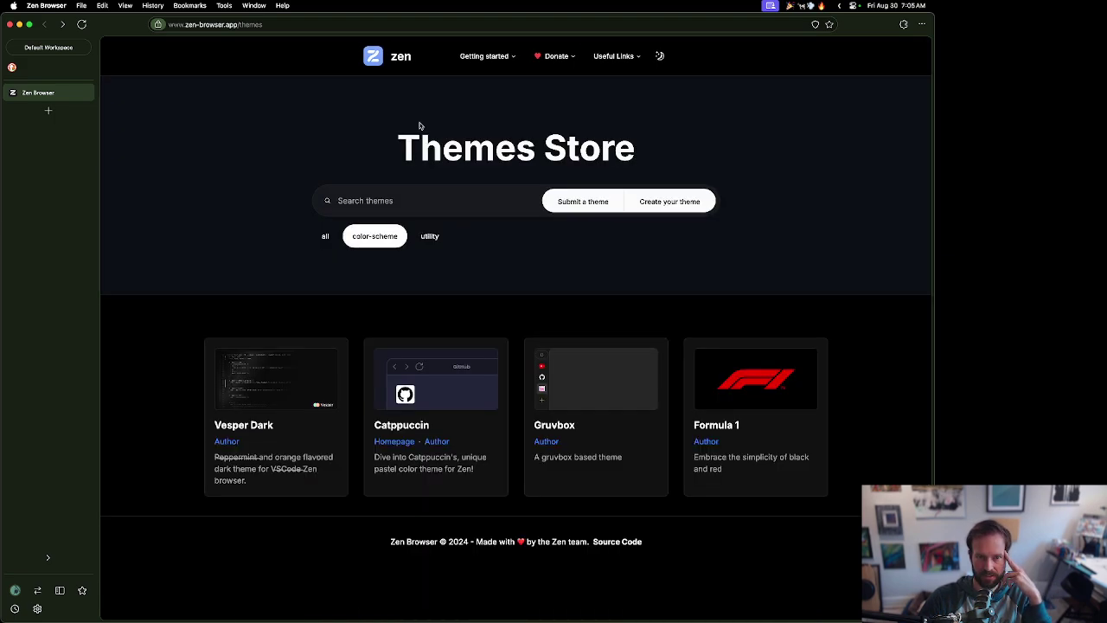
pyautogui.click(427, 236)
# Step: Look through the utility themes to the end of the list and go back up to the store's header
pyautogui.scroll(-20, 474, 278)
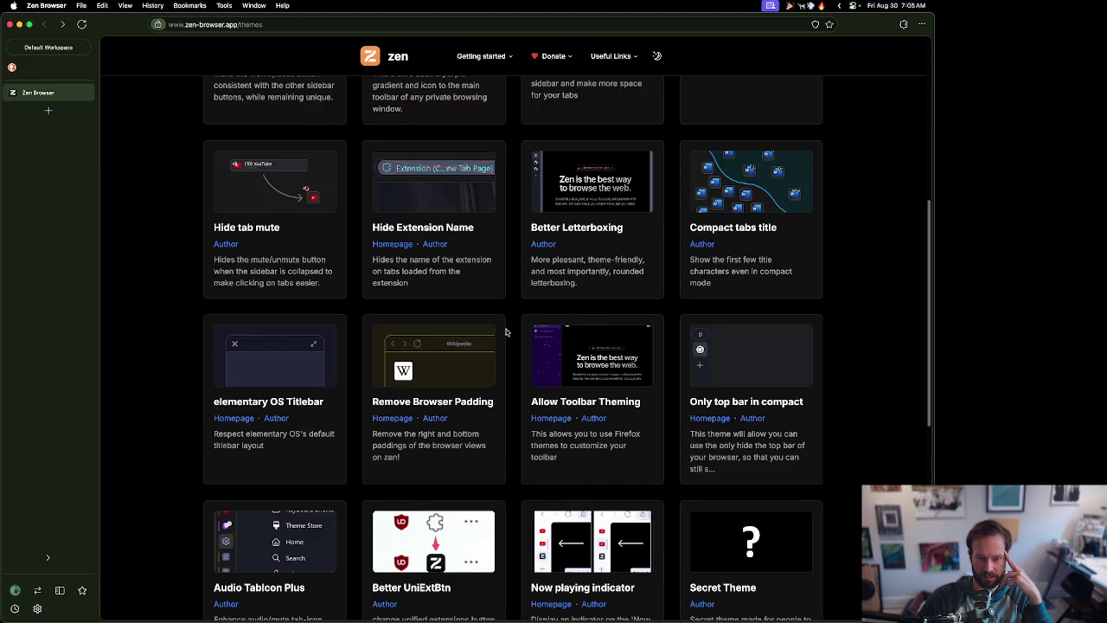
pyautogui.scroll(-2, 498, 347)
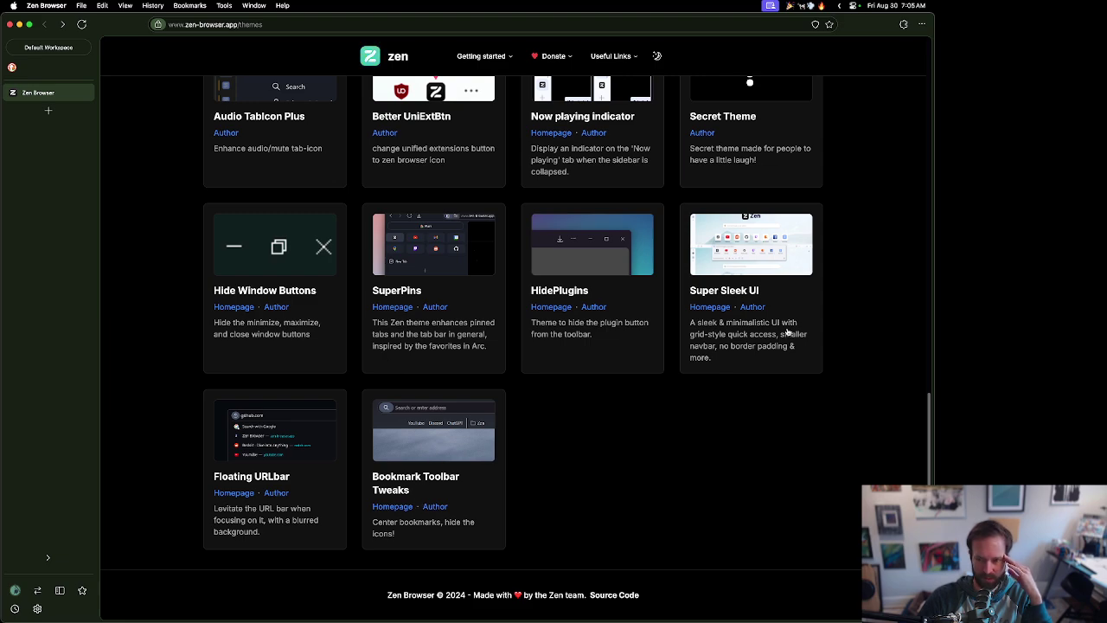
pyautogui.scroll(1, 561, 388)
pyautogui.scroll(10, 560, 388)
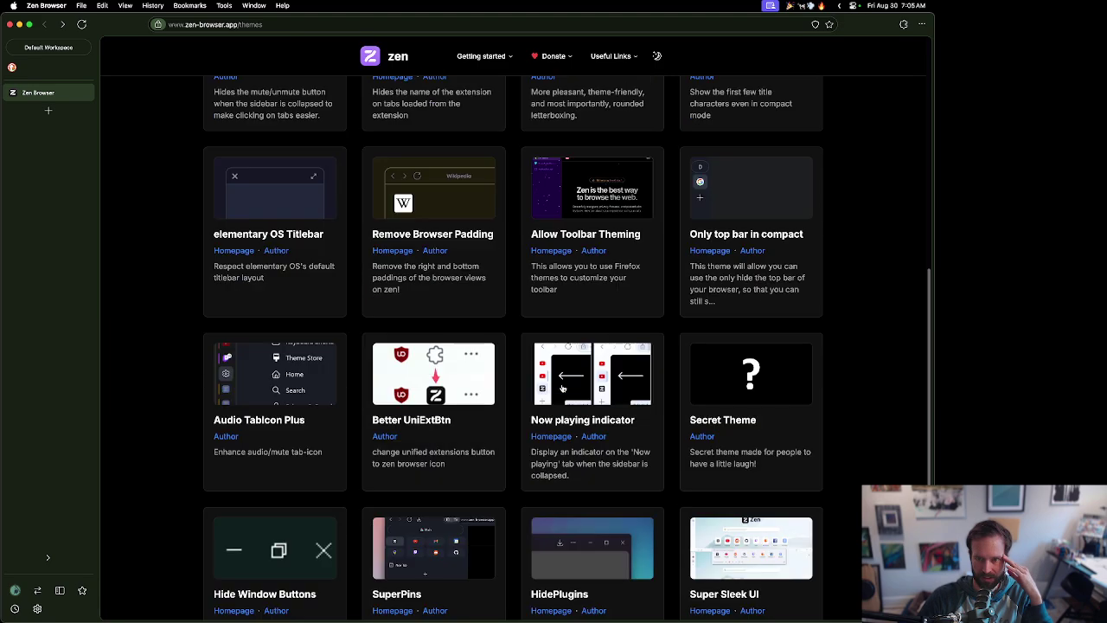
pyautogui.scroll(2, 560, 388)
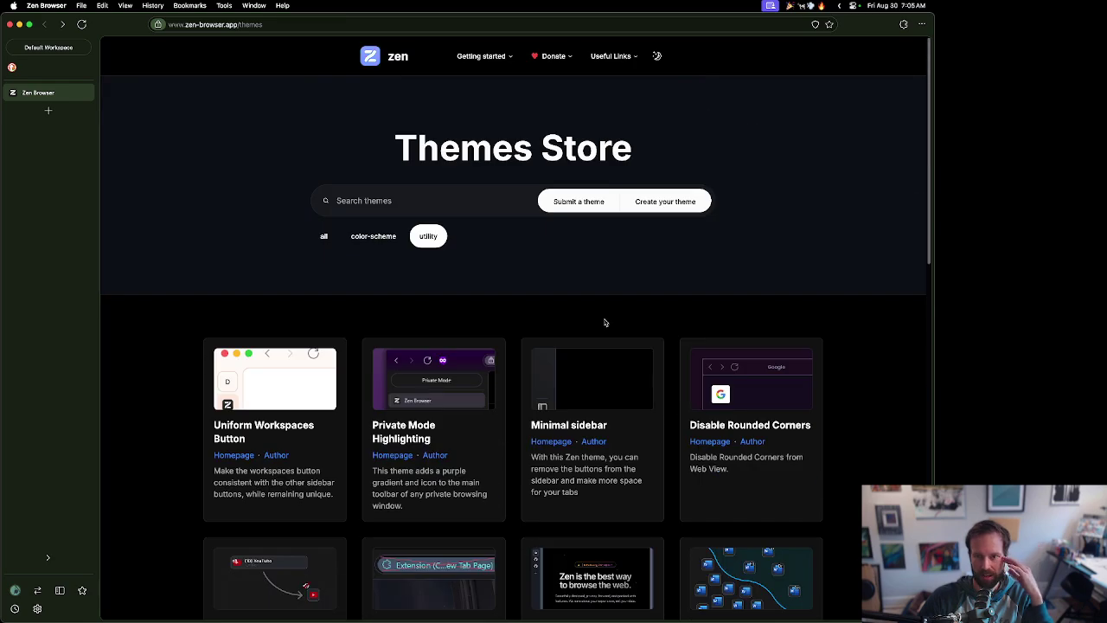
# Step: Check the website's Getting started menu and briefly highlight the Themes Store heading
pyautogui.click(482, 61)
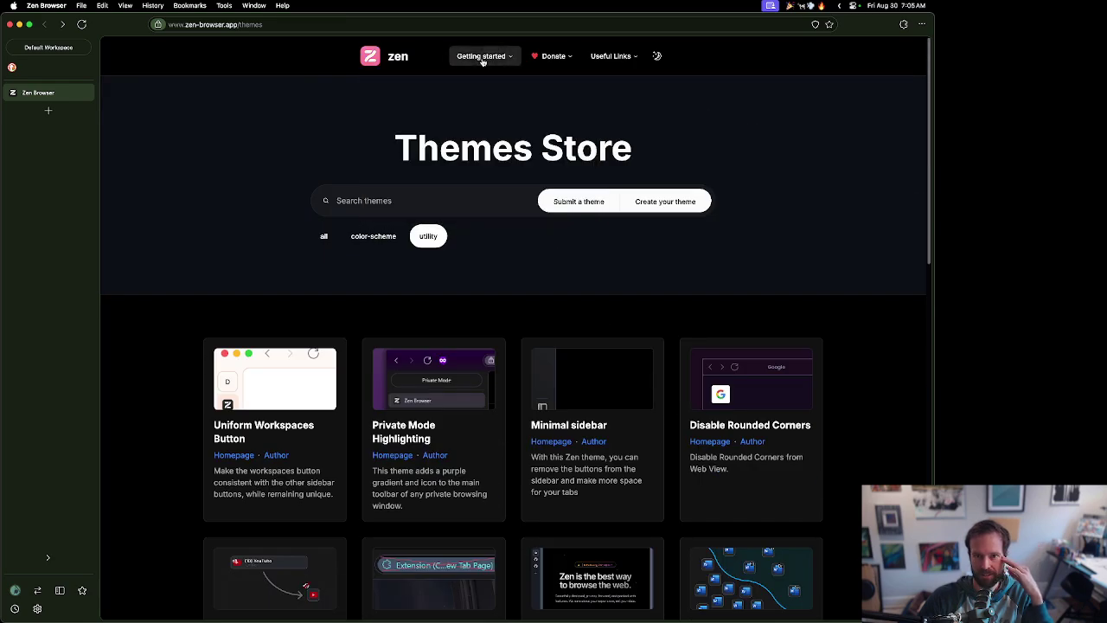
pyautogui.moveTo(488, 57)
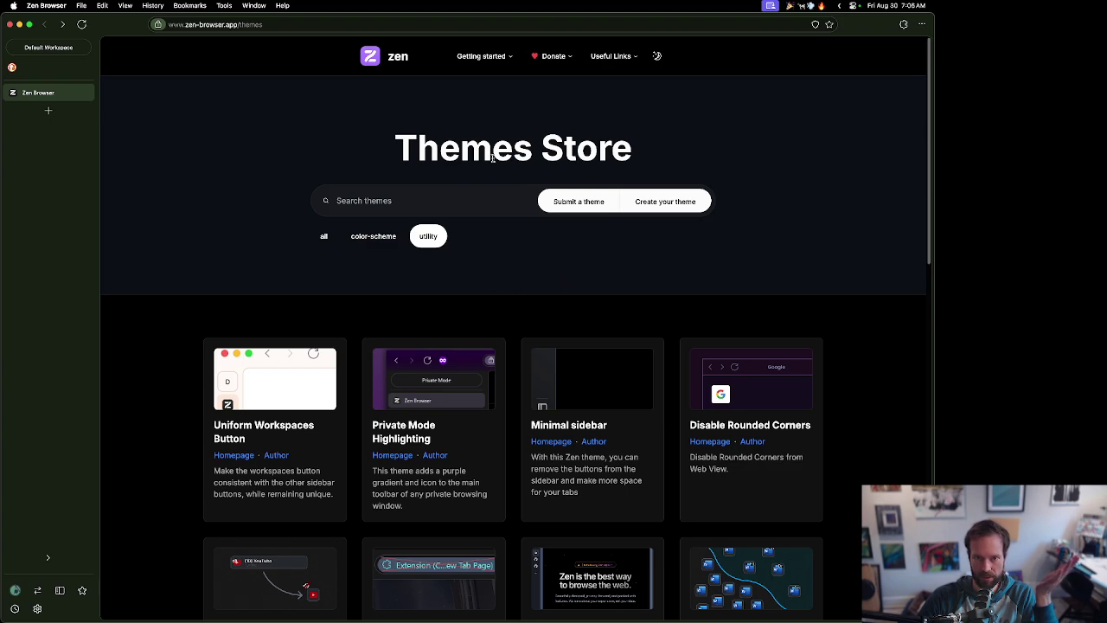
pyautogui.moveTo(426, 153); pyautogui.dragTo(543, 152)
pyautogui.click(487, 214)
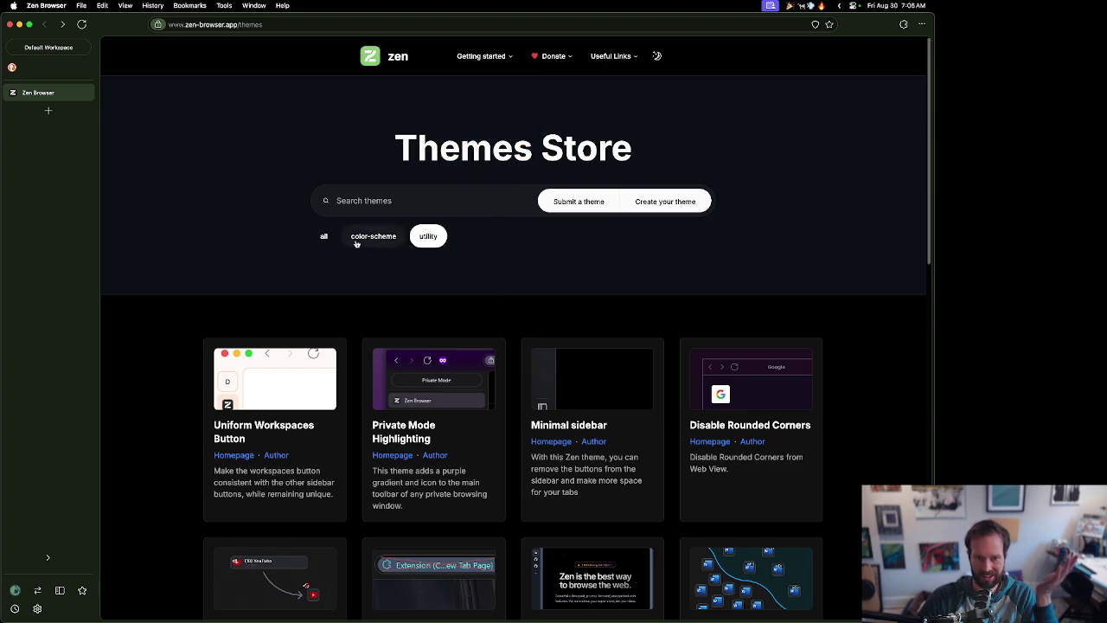
# Step: Switch the theme filter to color-scheme and back to utility, and highlight the Themes Store heading
pyautogui.click(373, 237)
pyautogui.click(427, 243)
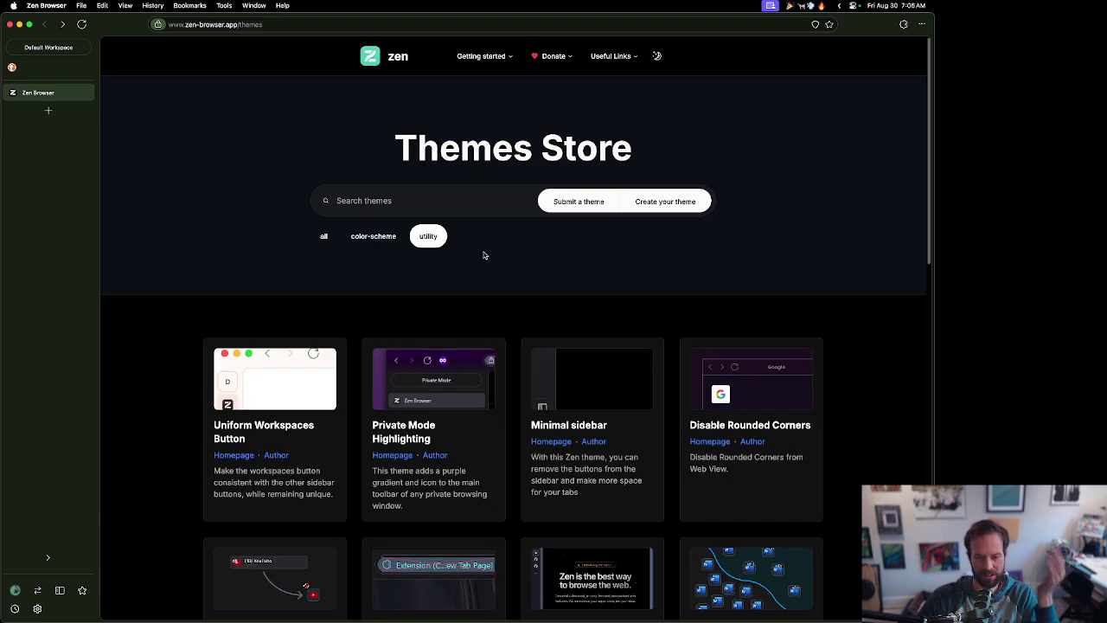
pyautogui.moveTo(417, 149); pyautogui.dragTo(635, 151)
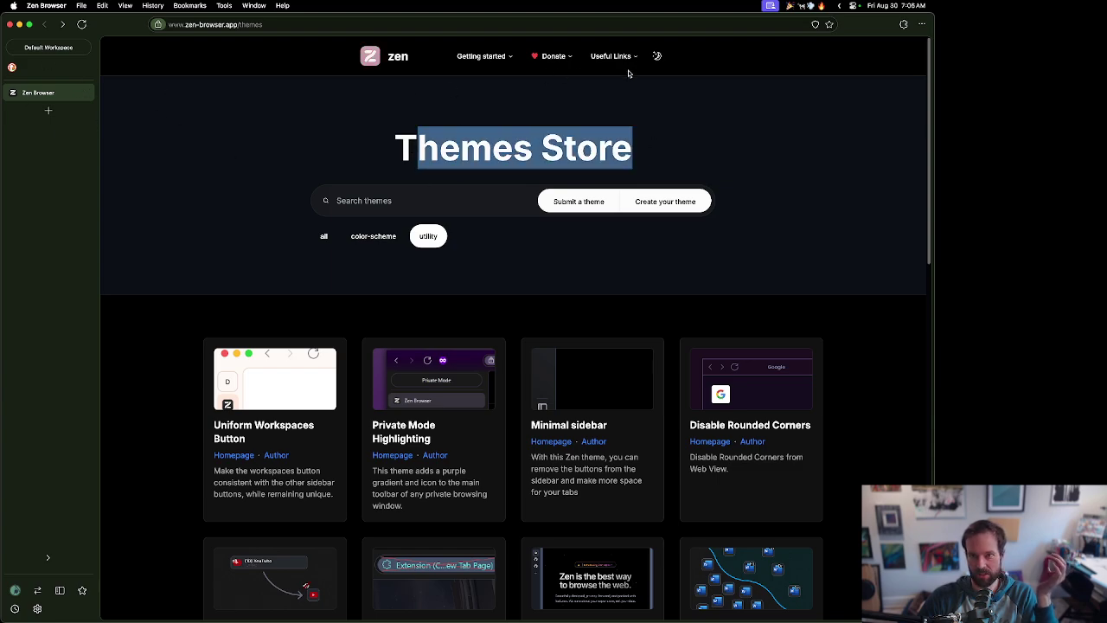
# Step: Check the website's Useful Links menu, and toggle the site's light/dark appearance twice
pyautogui.moveTo(634, 59)
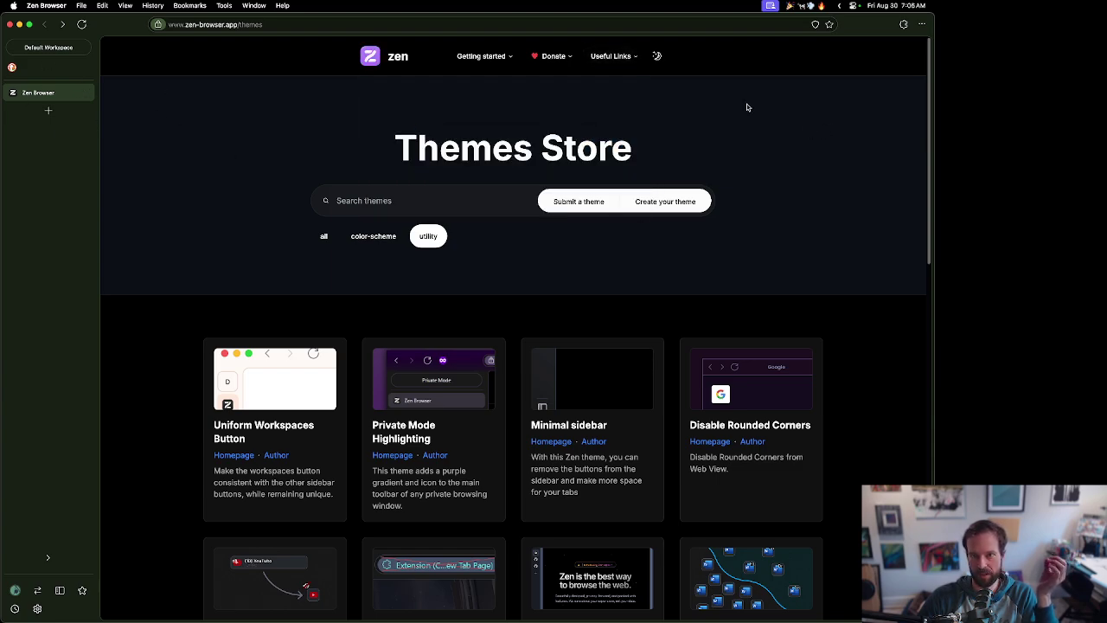
pyautogui.click(658, 56)
pyautogui.click(658, 56)
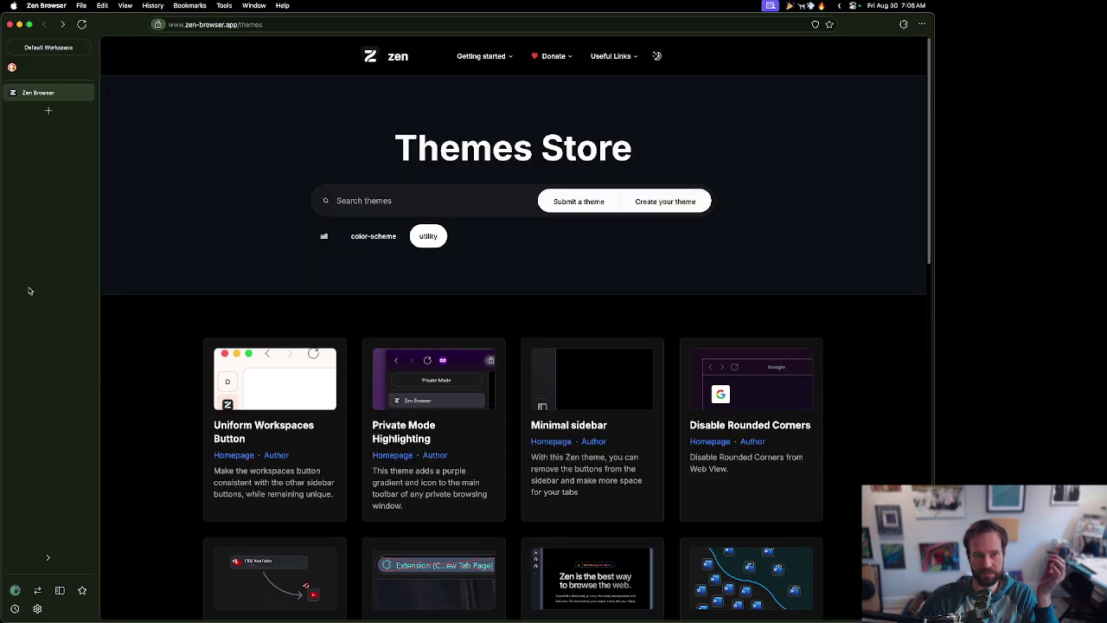